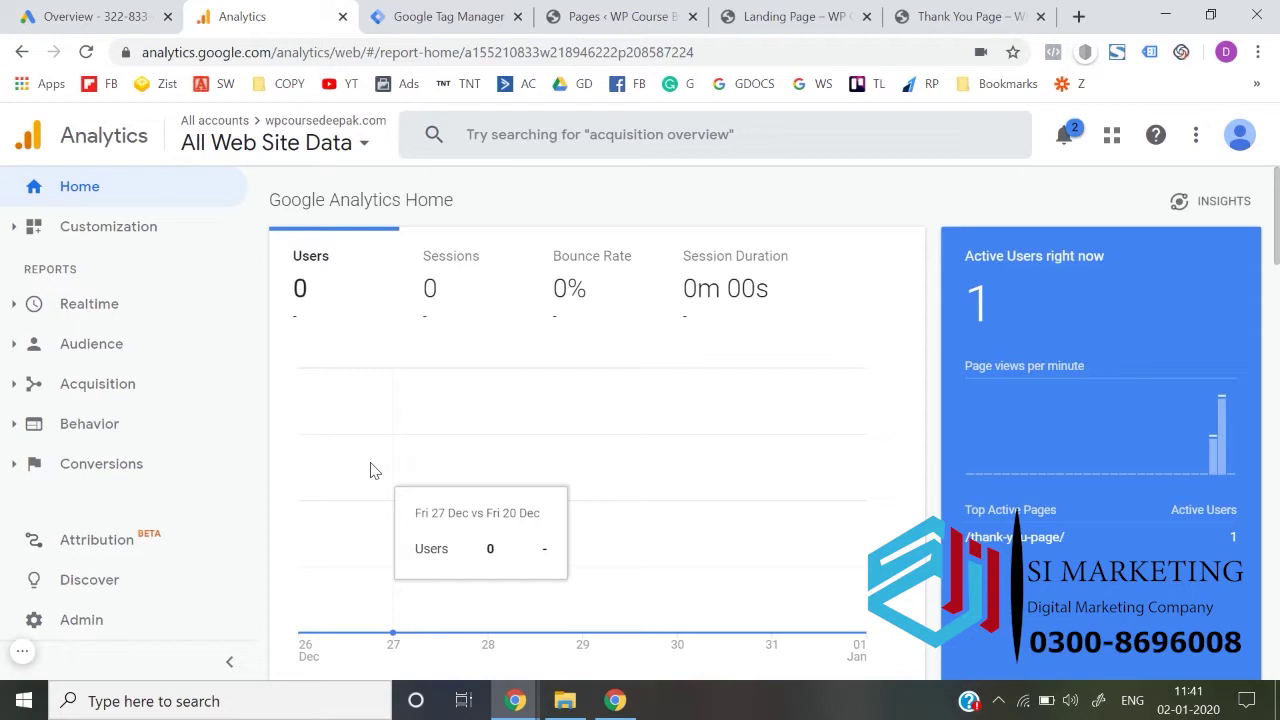
- Open the Analytics administration page for the wpcoursedeepak.com property
click(449, 16)
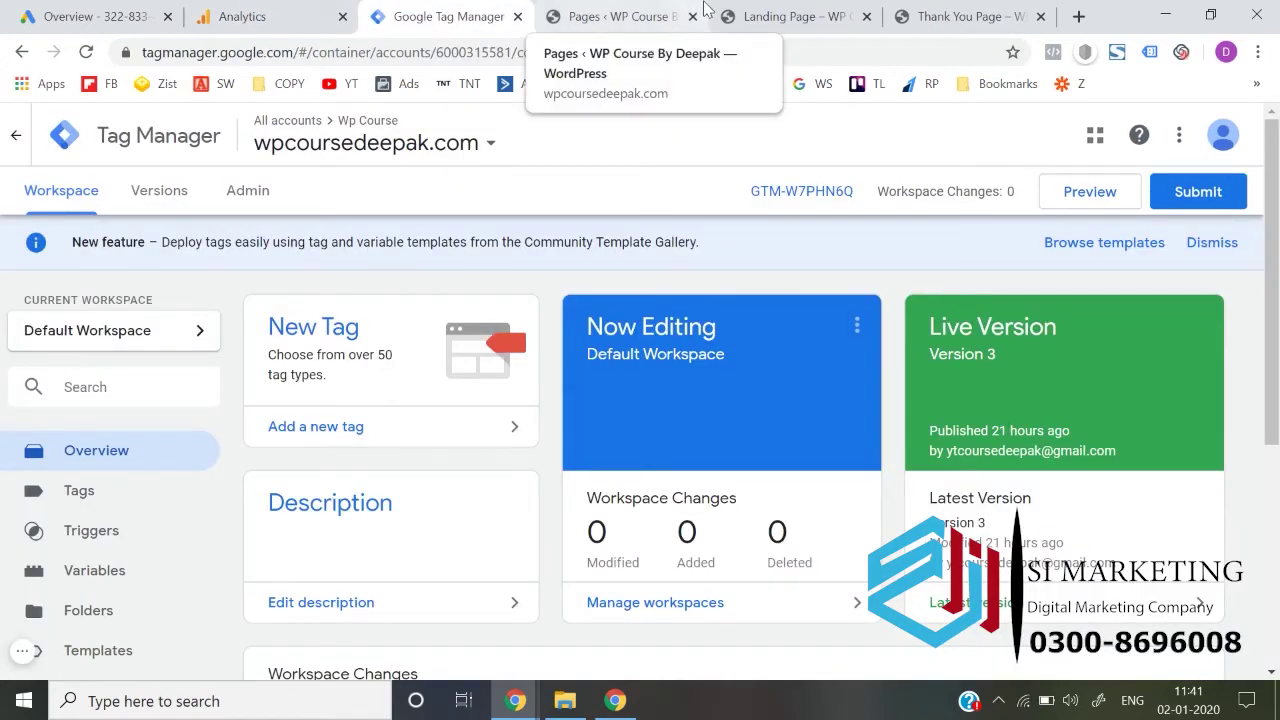
click(242, 16)
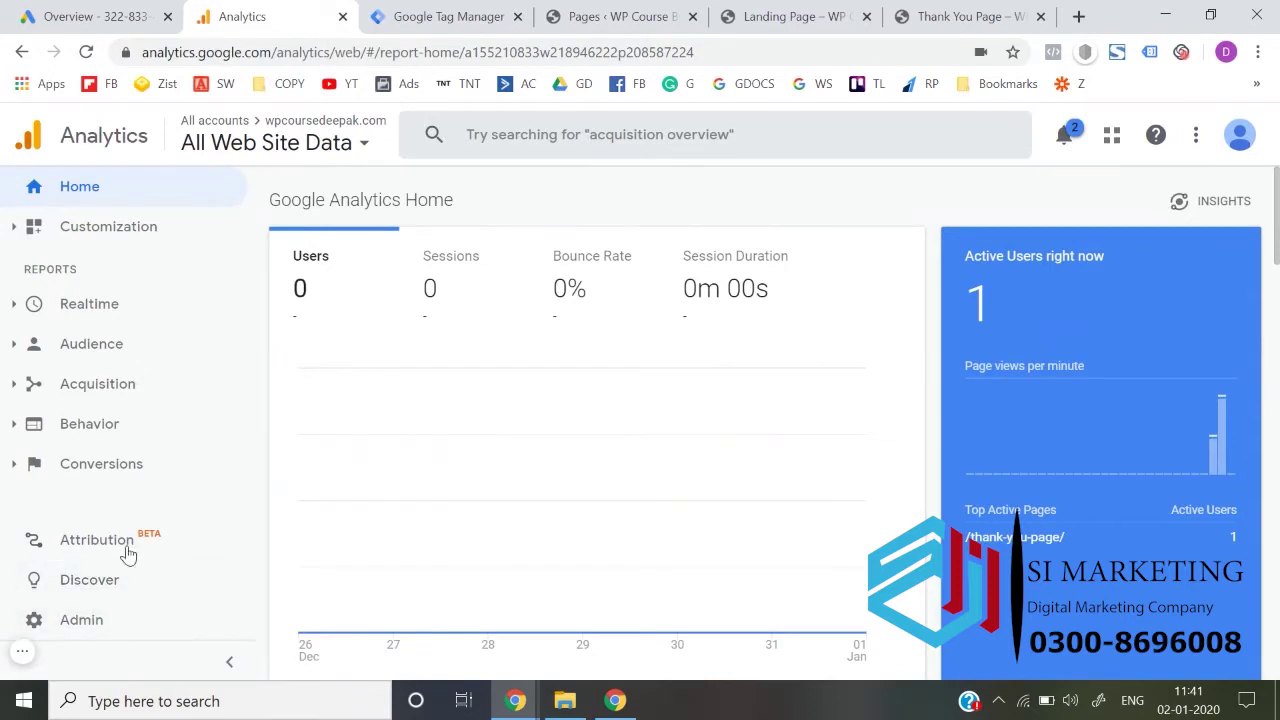
click(102, 619)
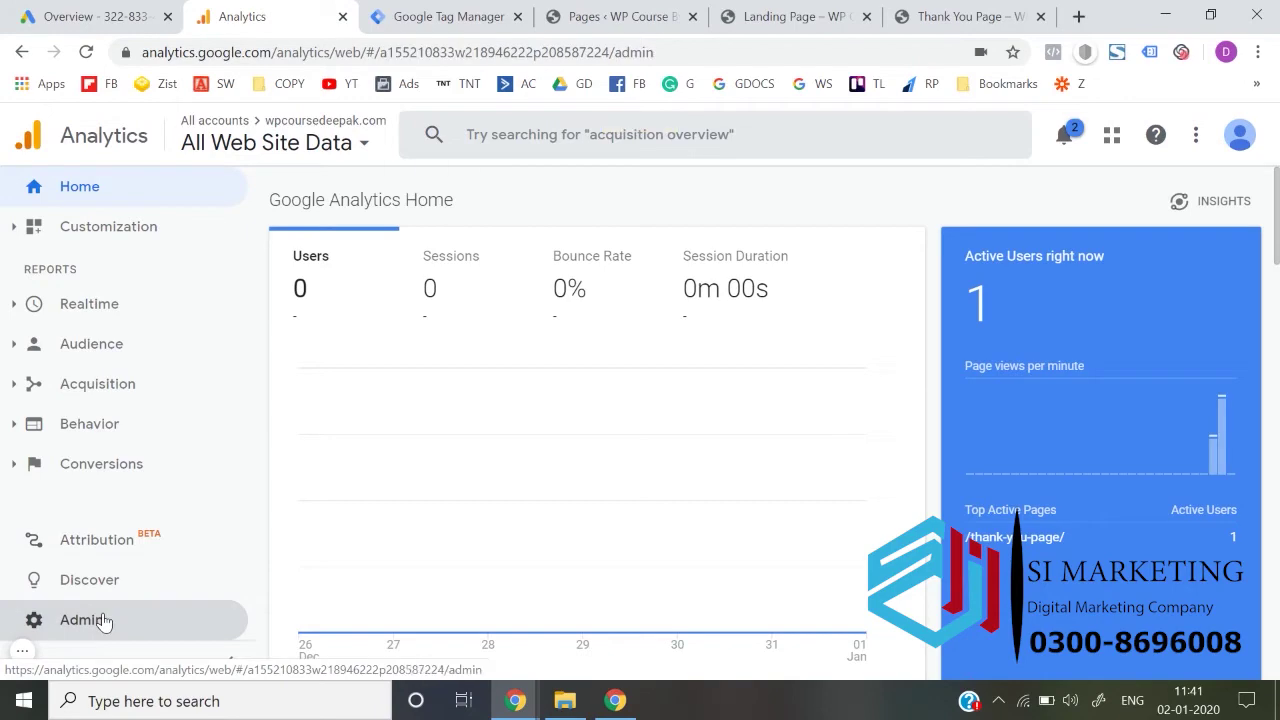
scroll(806, 563, down, 3)
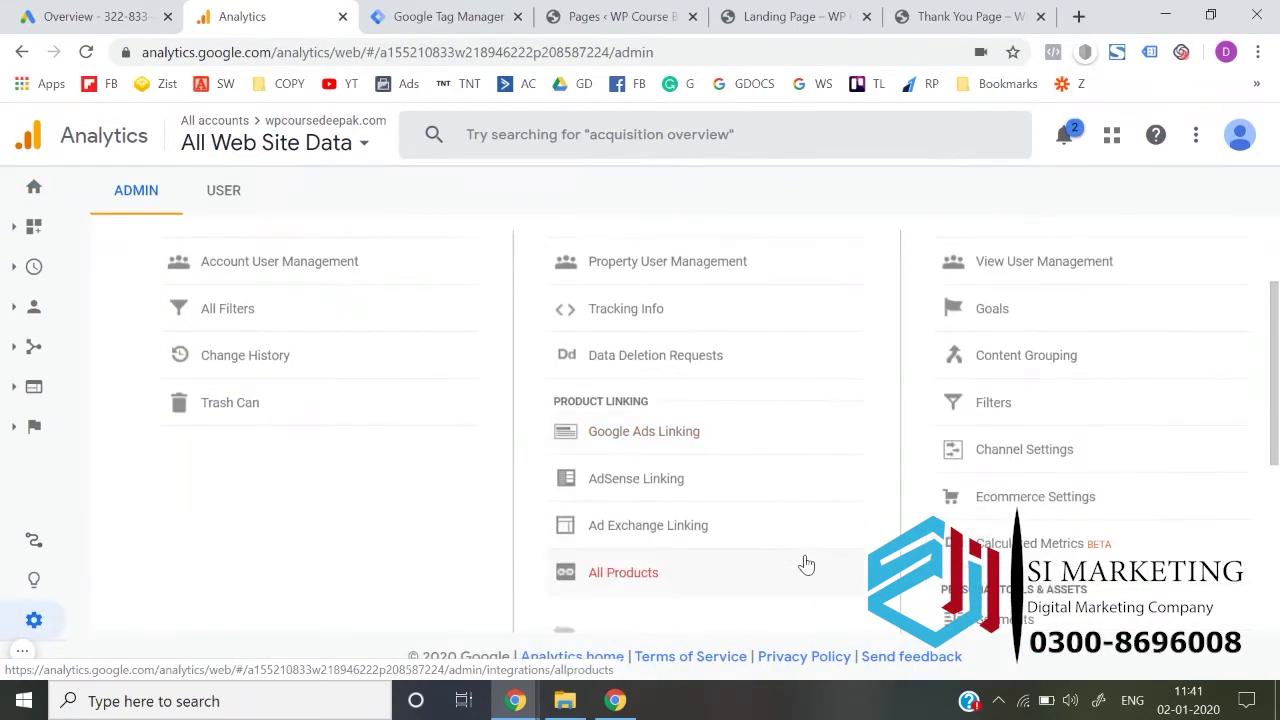
scroll(733, 494, down, 1)
scroll(731, 494, up, 5)
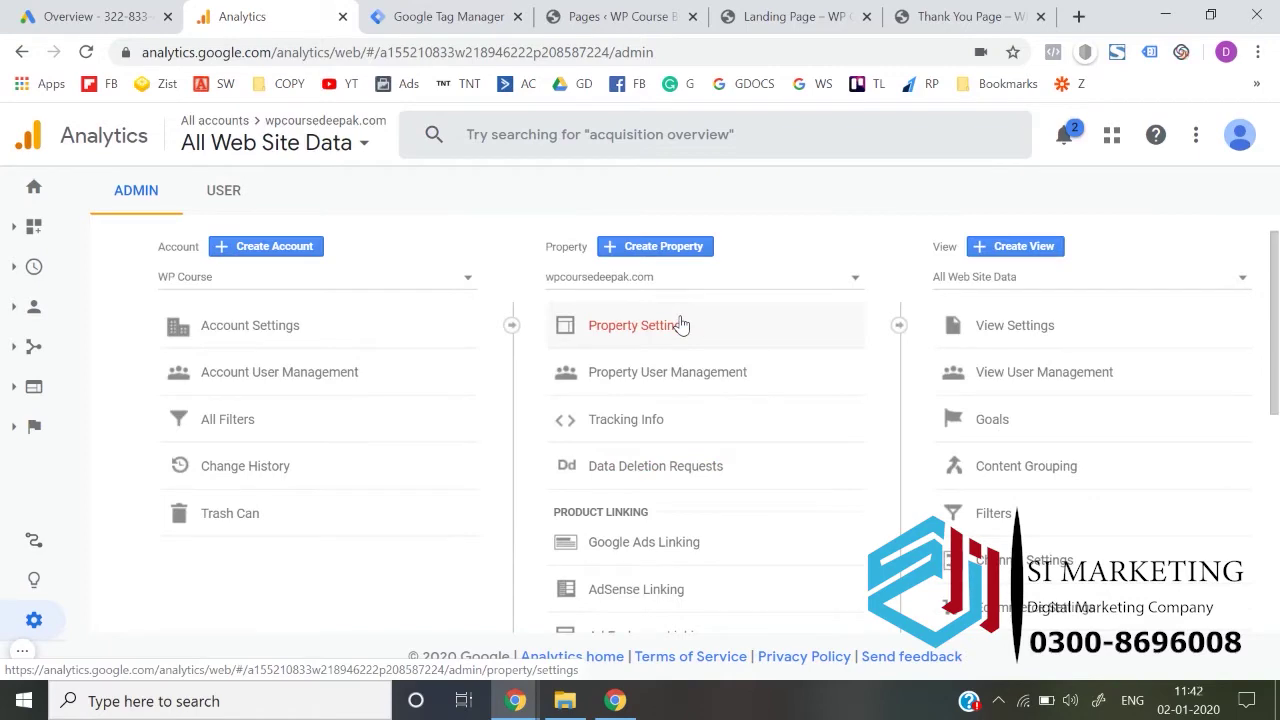
- Examine the property settings of wpcoursedeepak.com, including the basic, advanced and in-page analytics options
click(680, 325)
scroll(853, 409, down, 4)
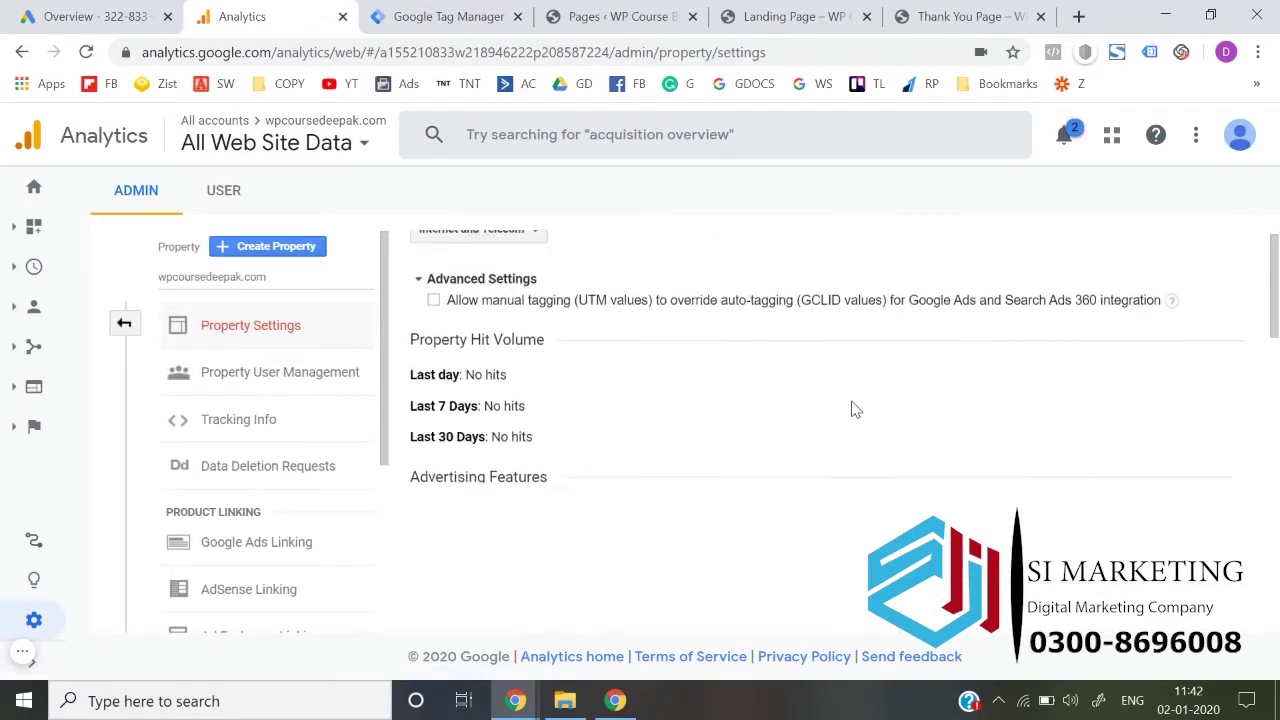
scroll(855, 409, down, 2)
scroll(673, 428, down, 5)
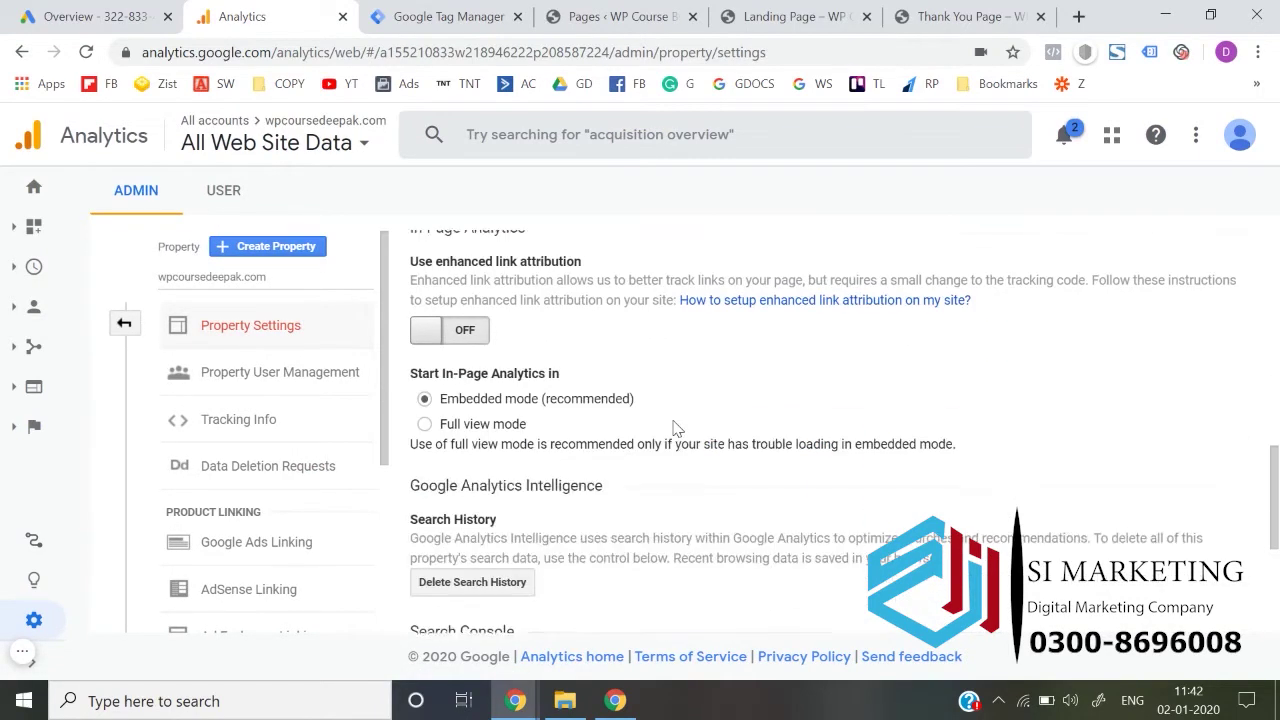
scroll(673, 428, up, 6)
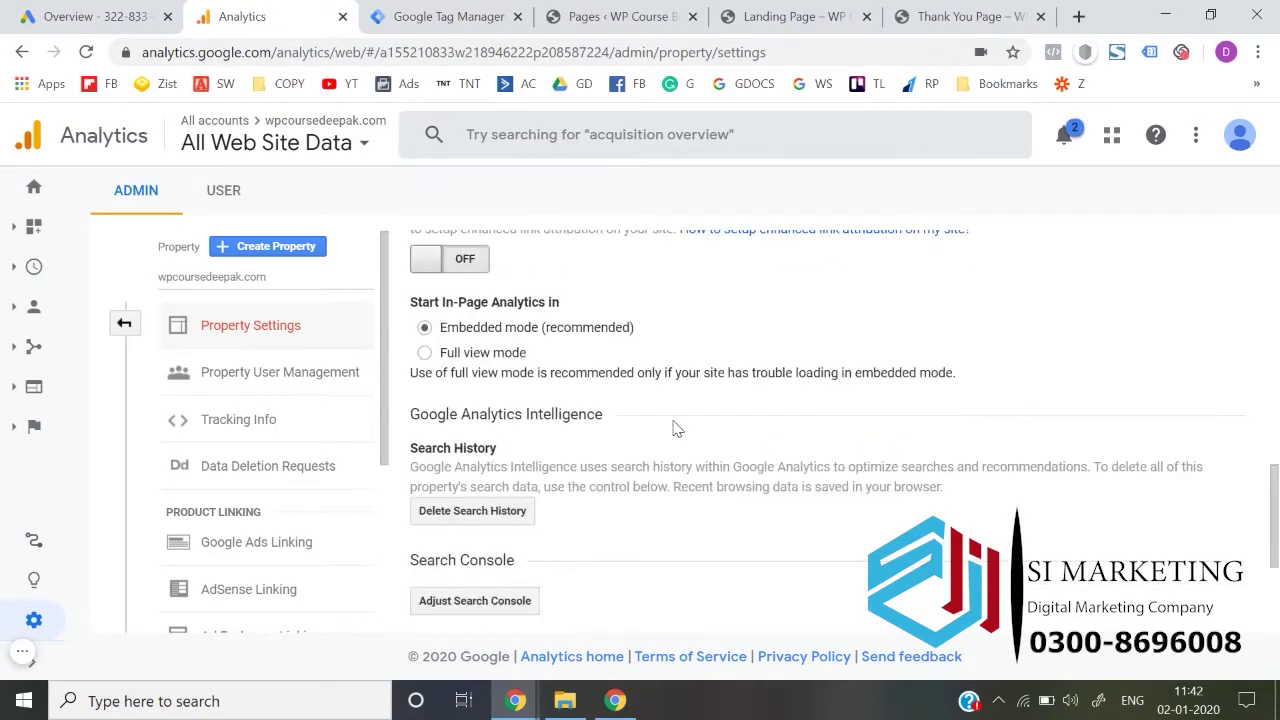
scroll(673, 428, up, 1)
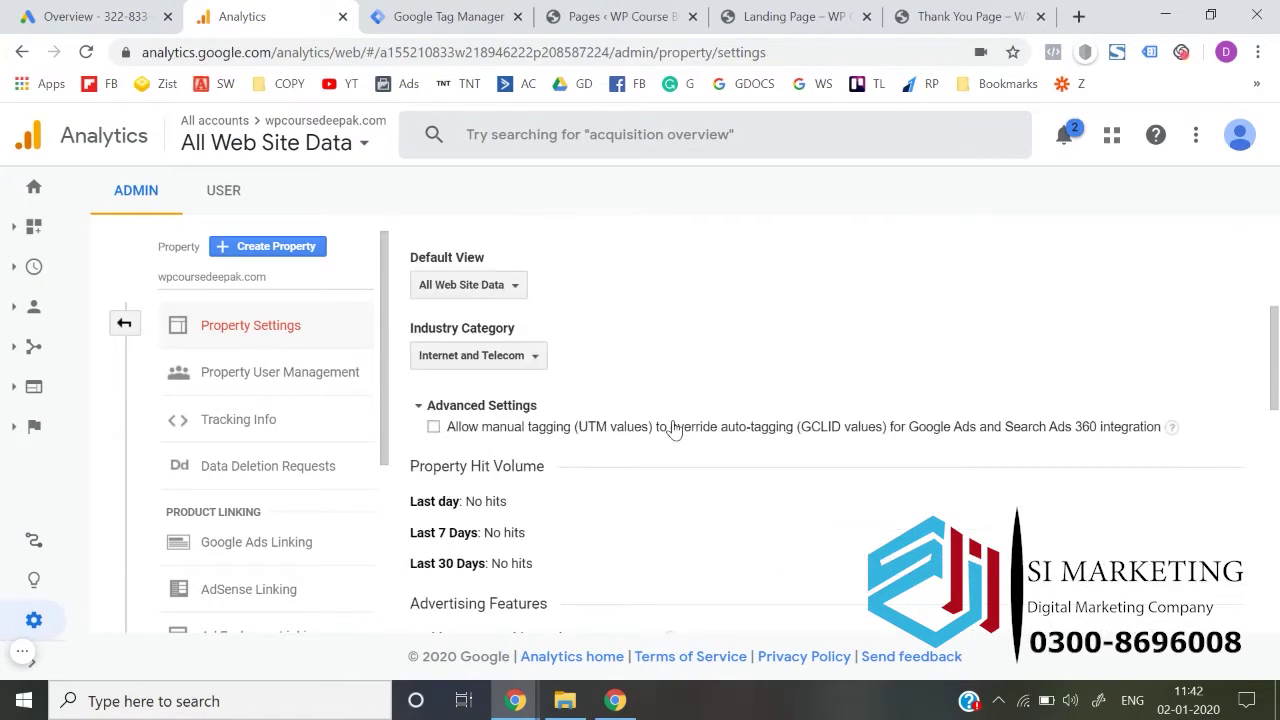
scroll(673, 428, down, 5)
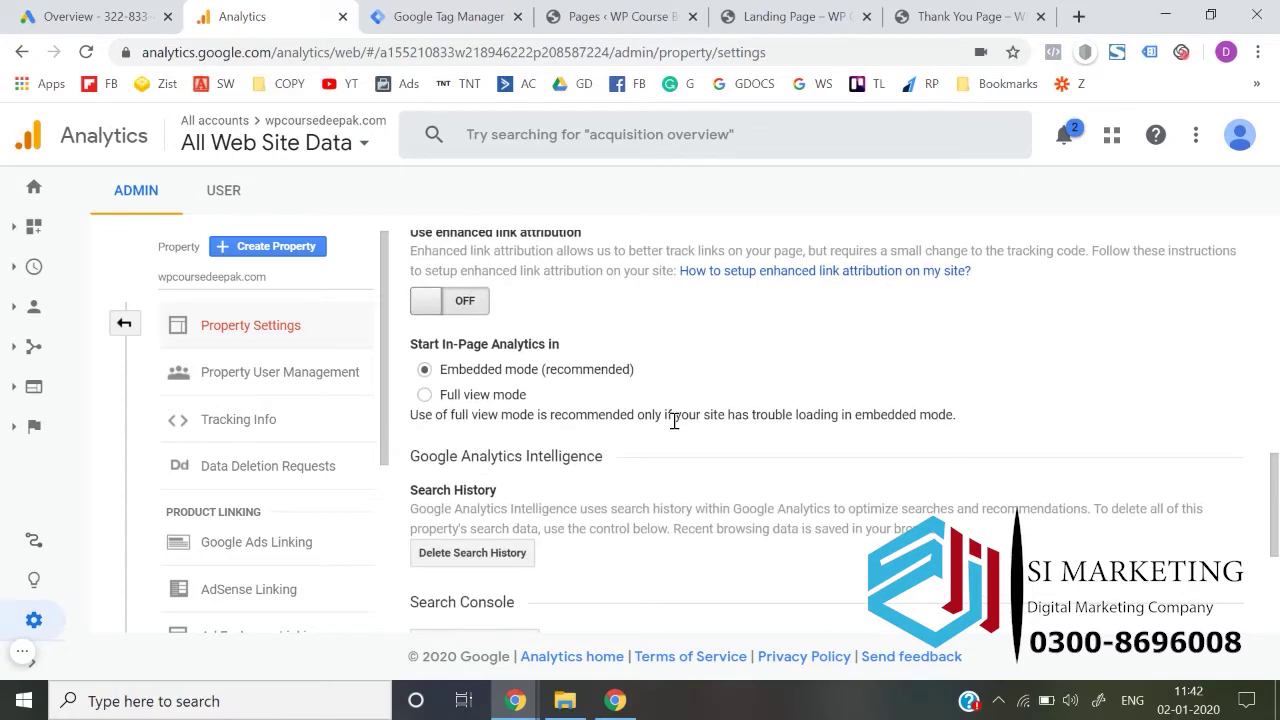
scroll(675, 425, down, 4)
scroll(676, 428, up, 12)
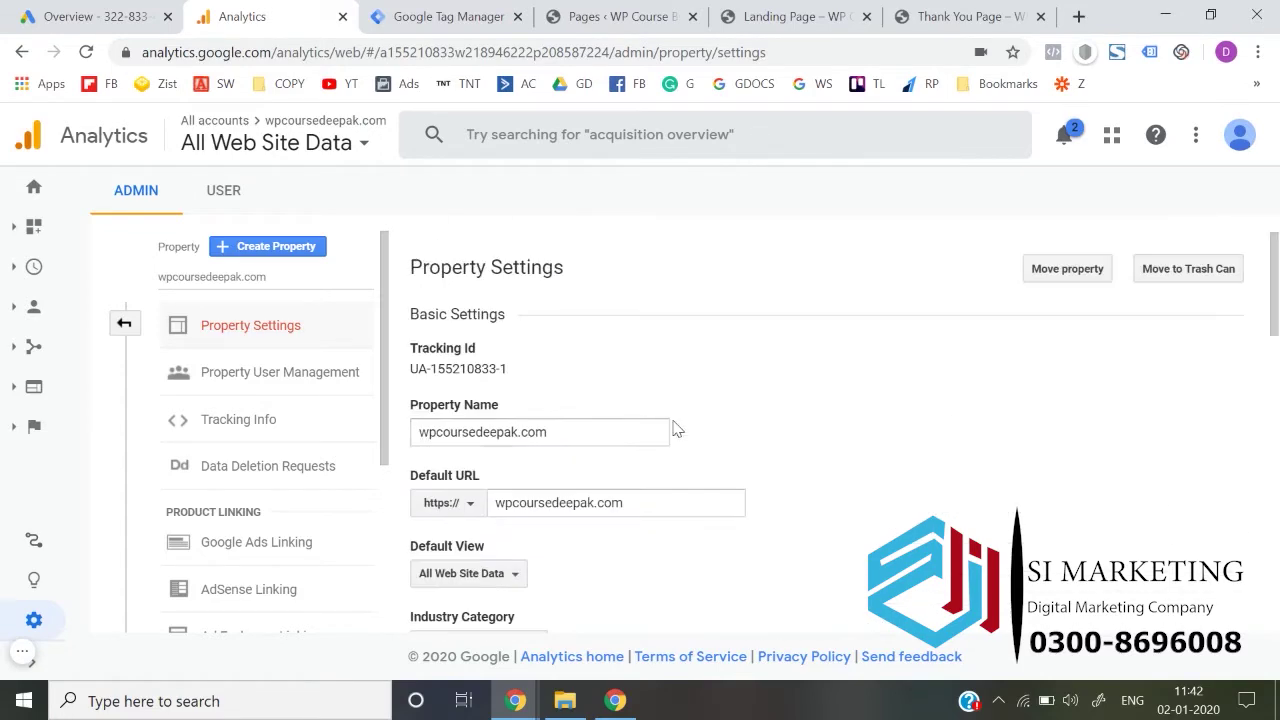
- Review the property's Data Collection page under Tracking Info, and return to the admin overview
click(122, 323)
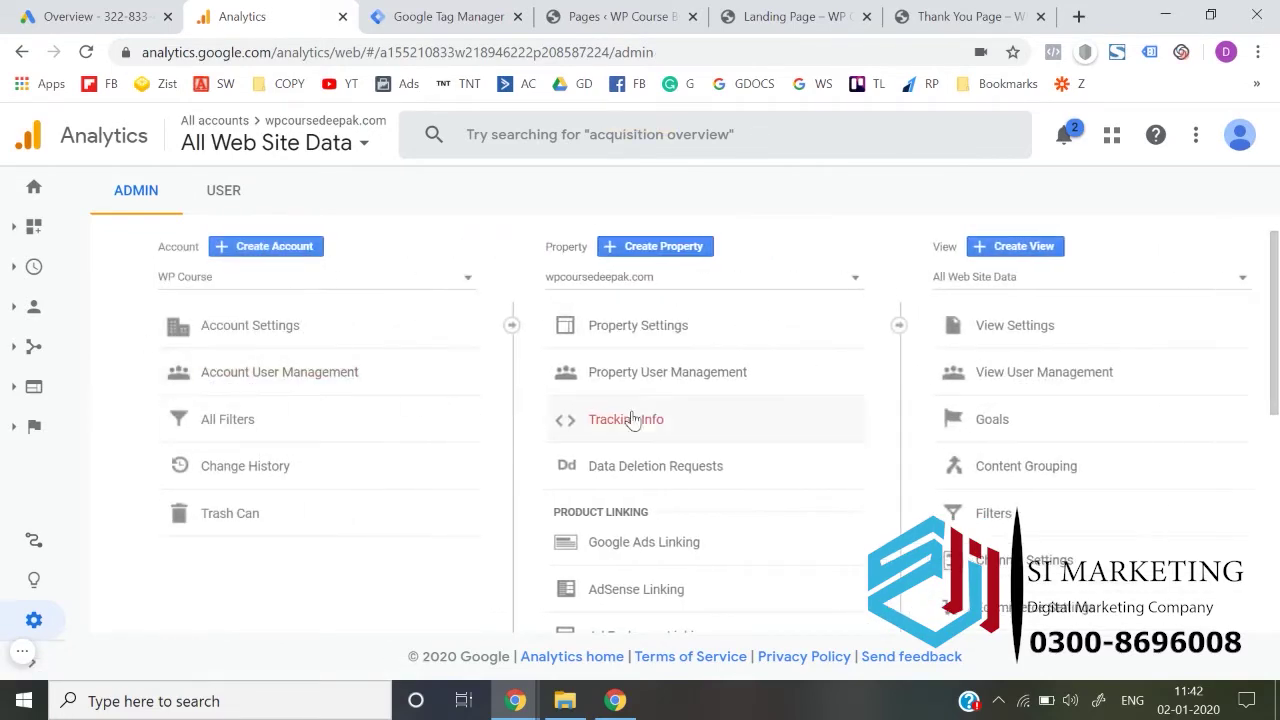
click(649, 418)
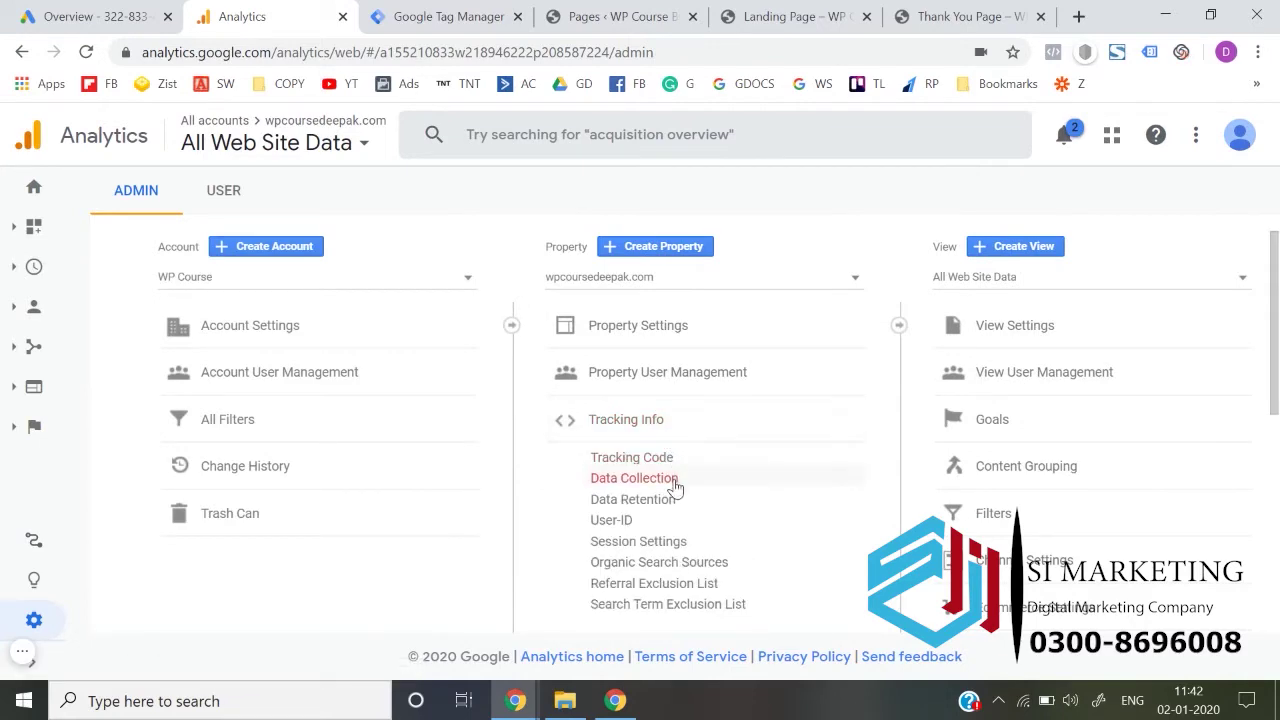
click(634, 478)
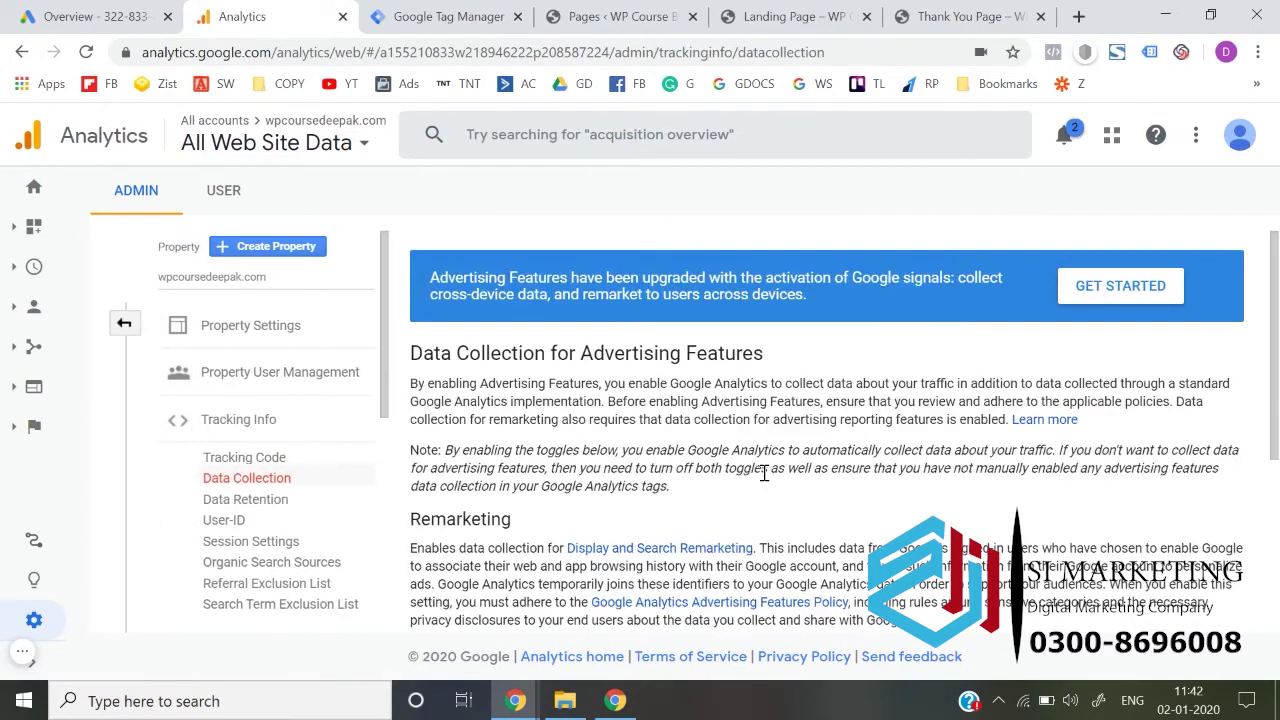
scroll(765, 481, down, 3)
scroll(765, 481, up, 3)
click(124, 323)
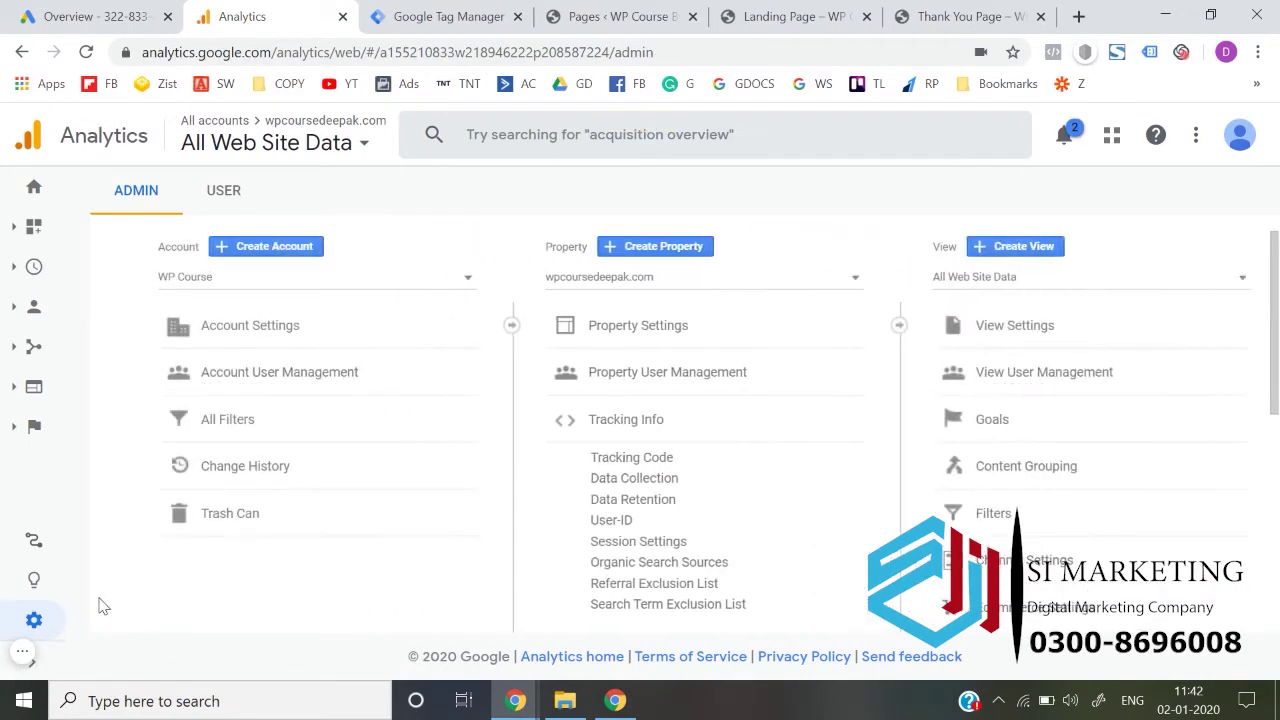
- Turn on Remarketing in the property's Data Collection settings, save it, and return to the admin overview
click(37, 628)
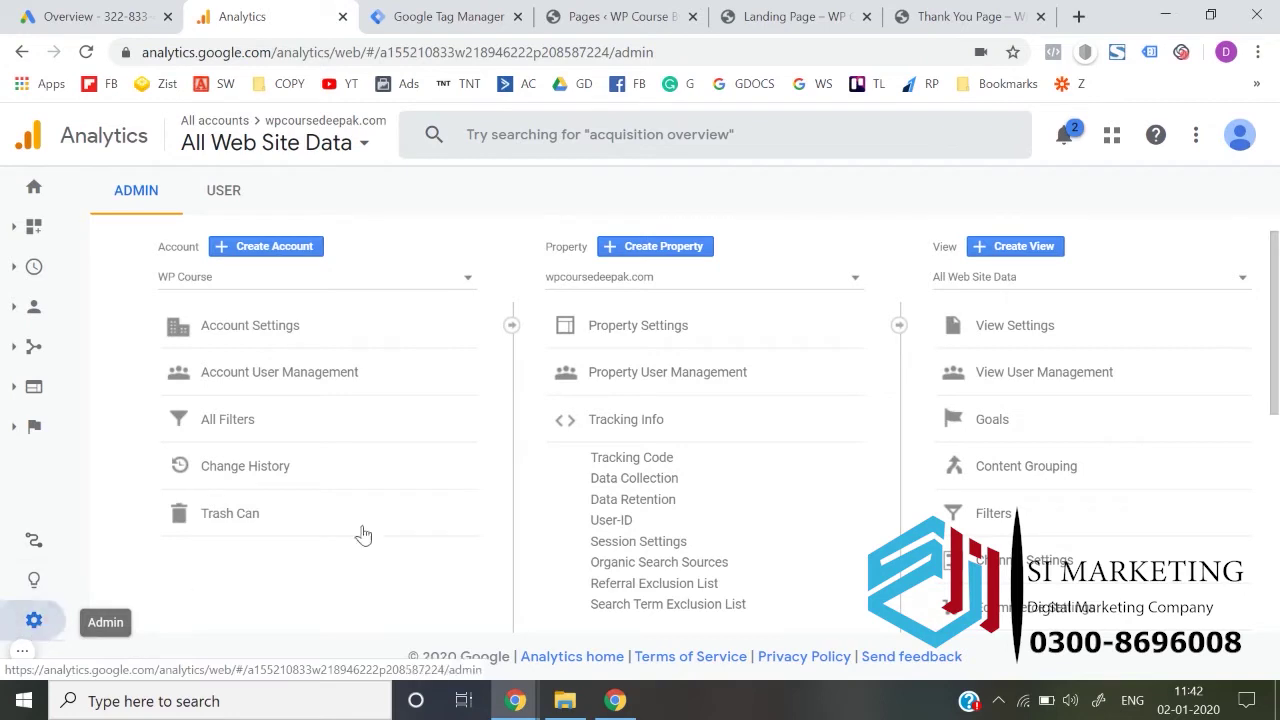
click(630, 432)
click(630, 432)
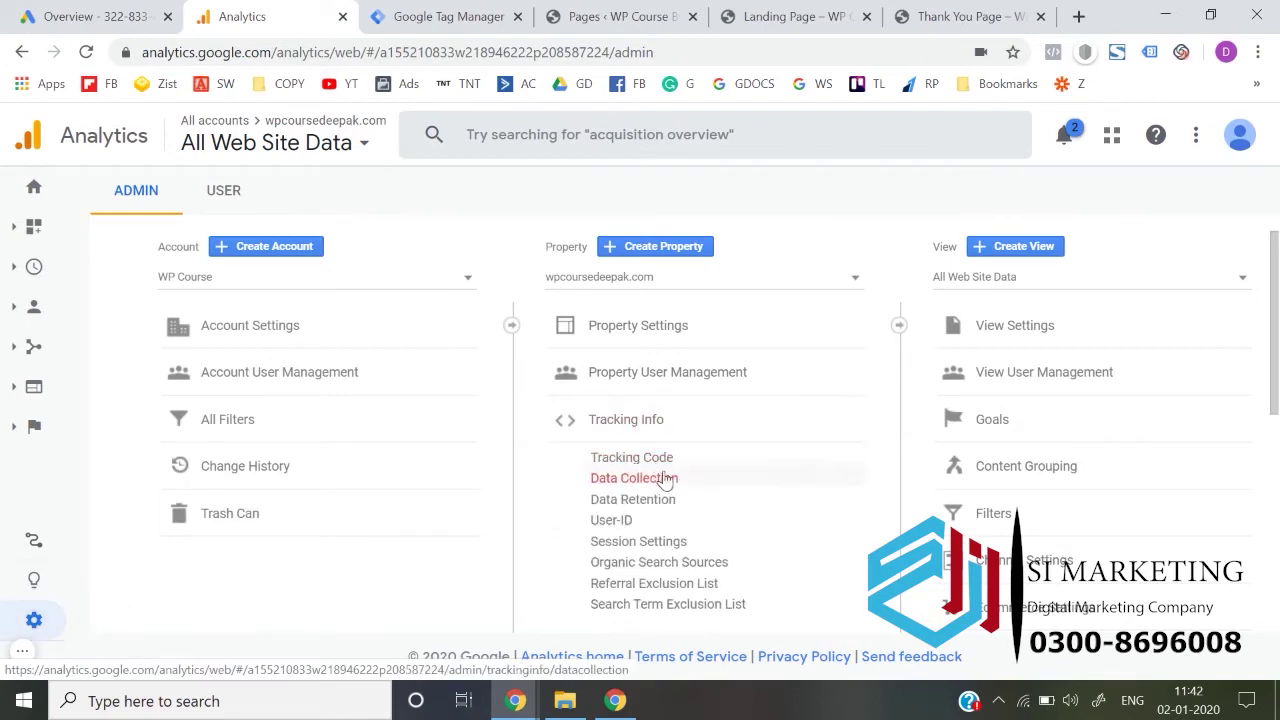
click(634, 478)
scroll(666, 472, down, 3)
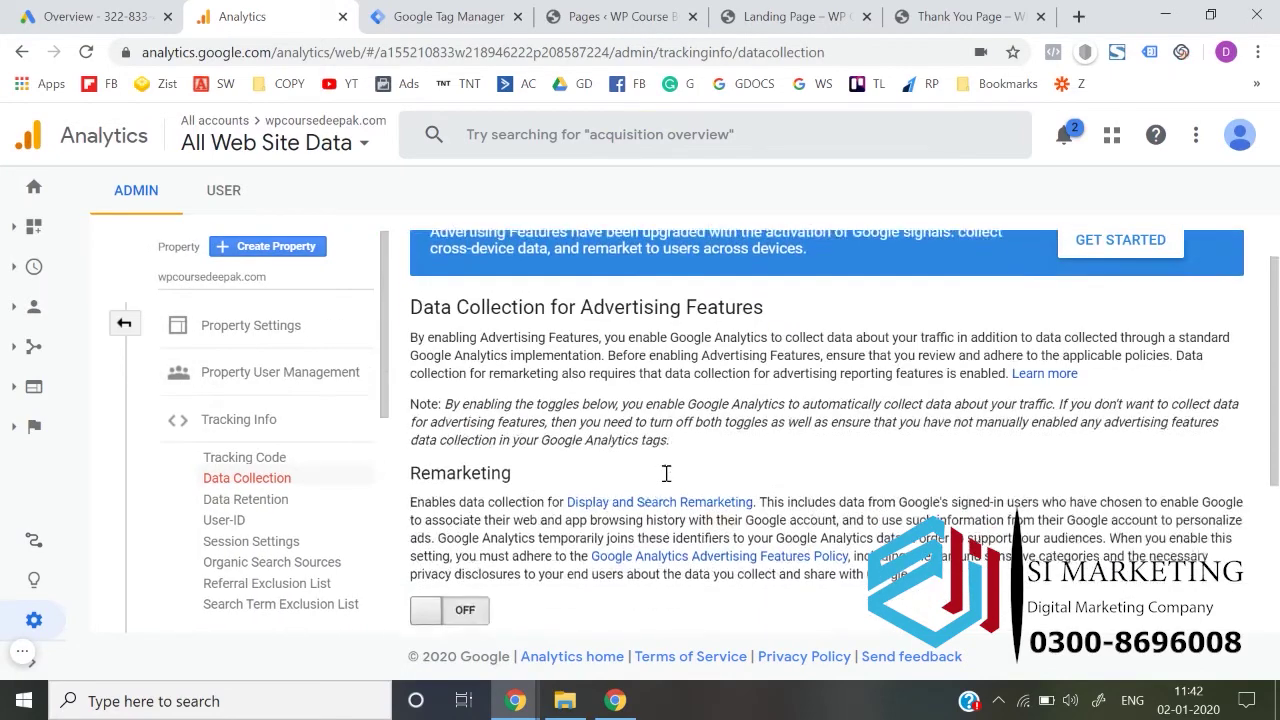
click(470, 396)
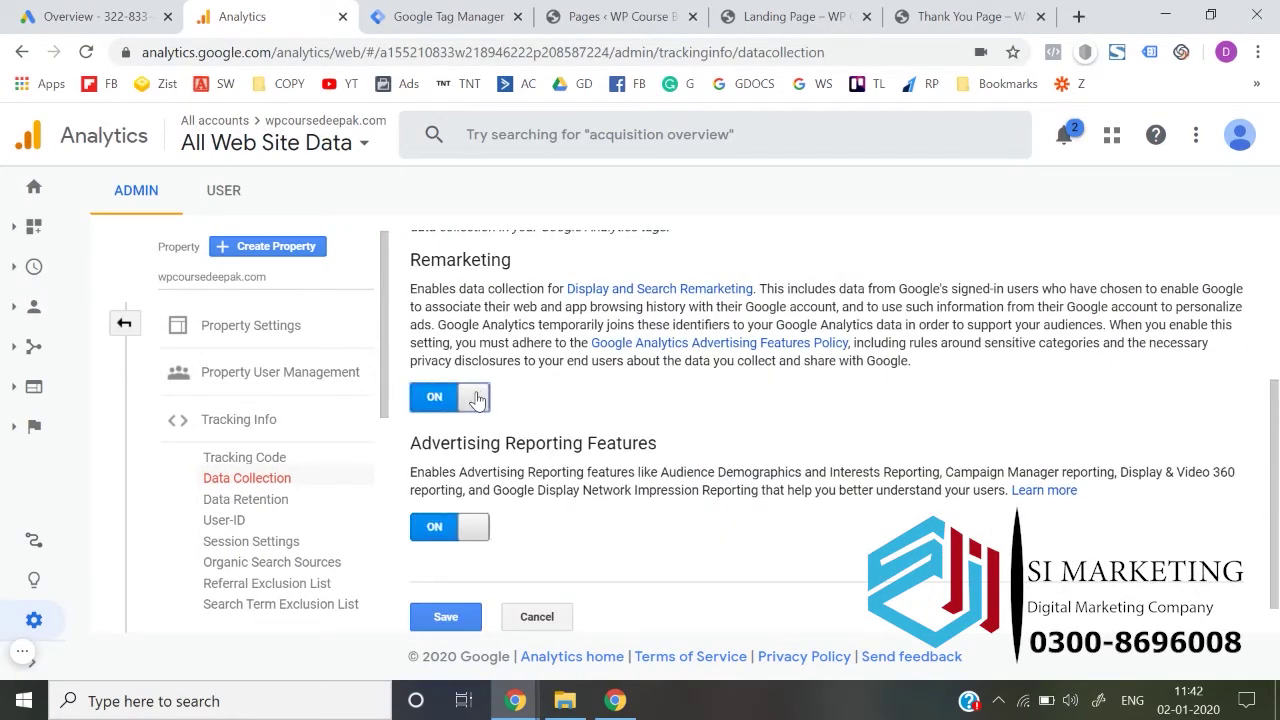
scroll(480, 420, down, 1)
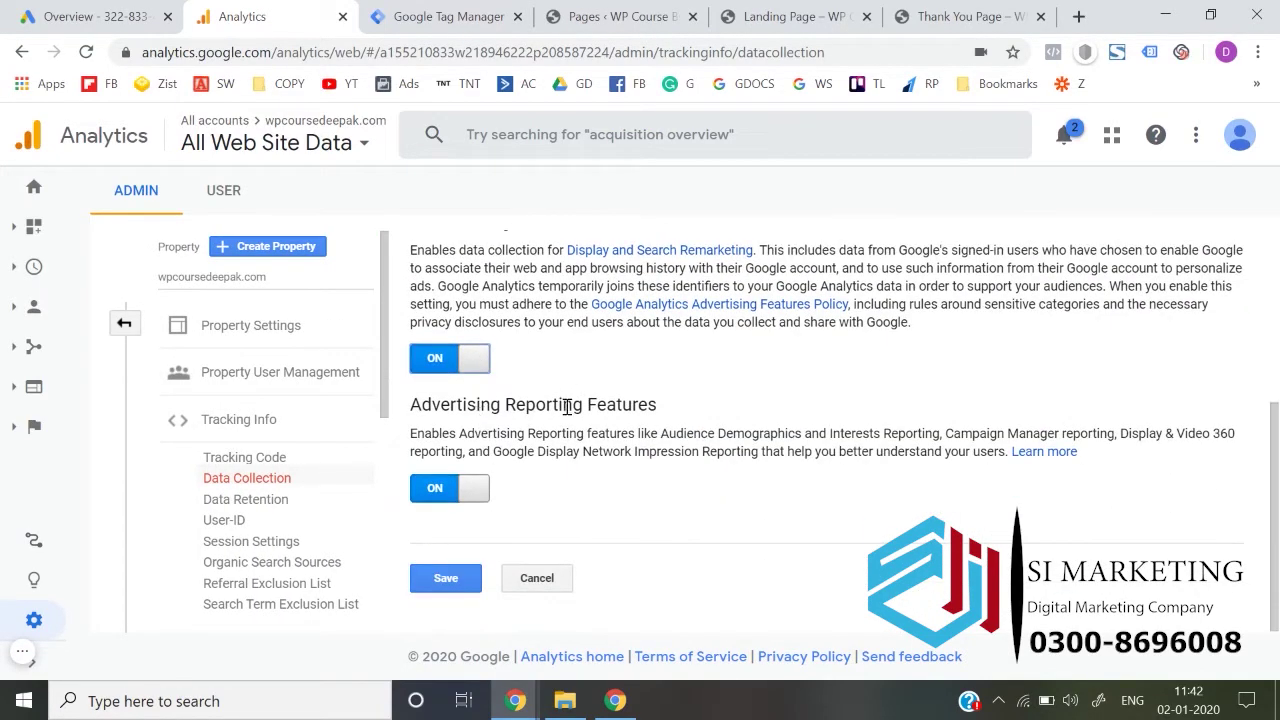
click(468, 578)
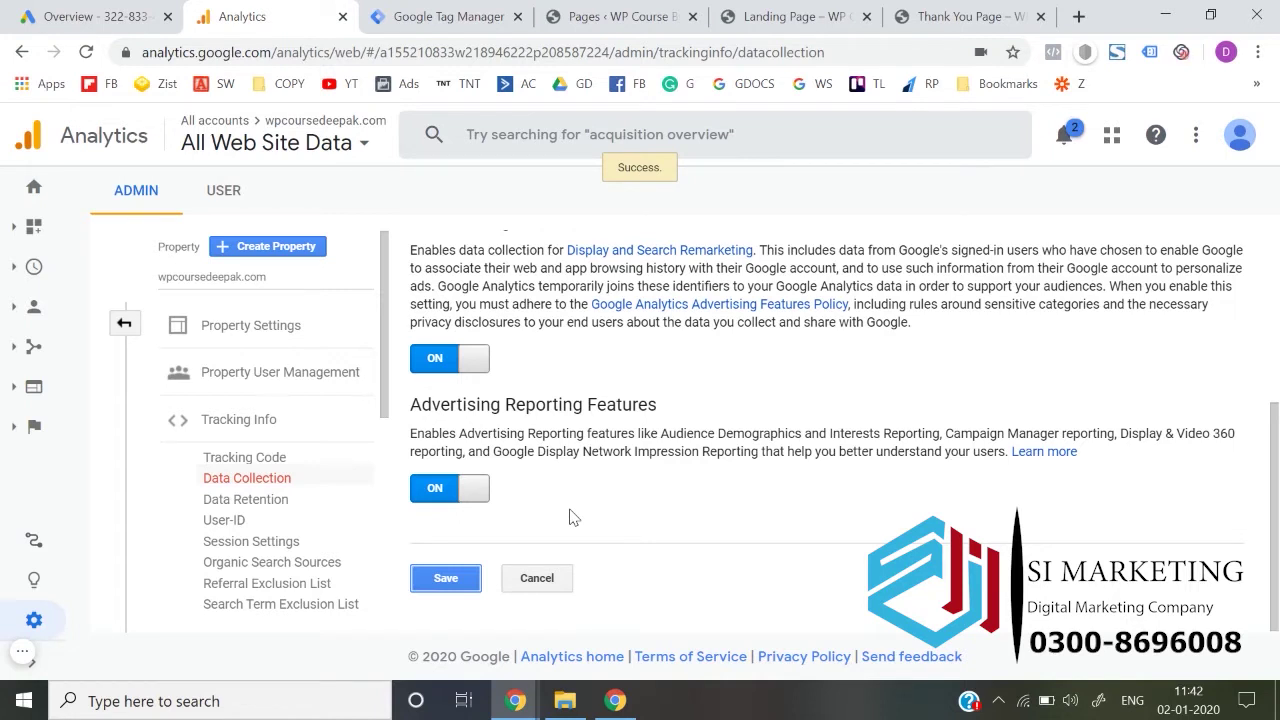
click(446, 580)
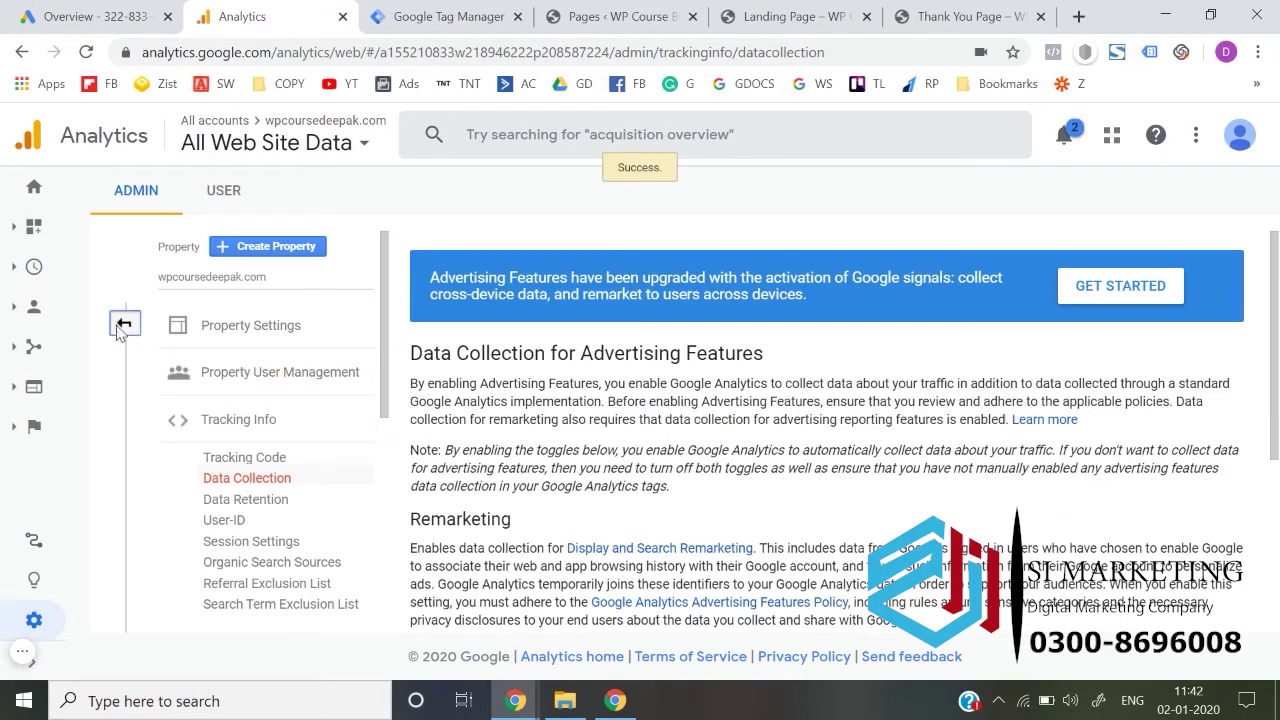
click(123, 325)
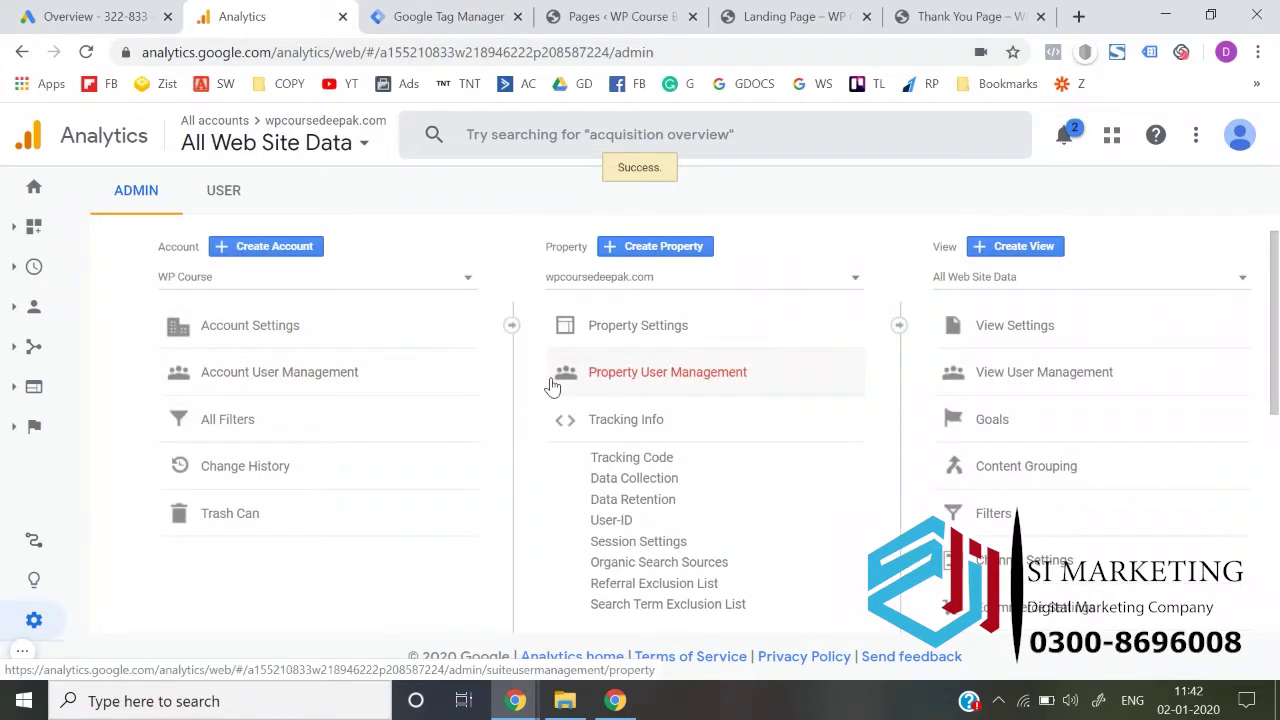
click(130, 16)
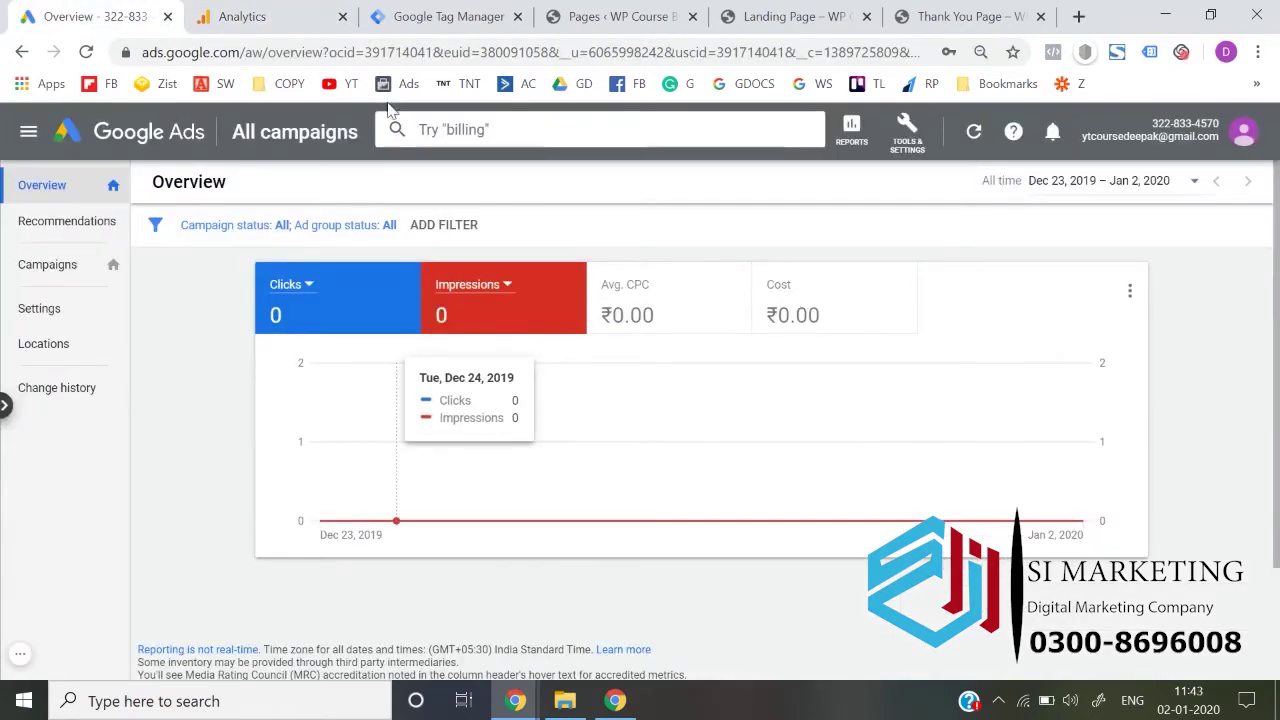
click(413, 12)
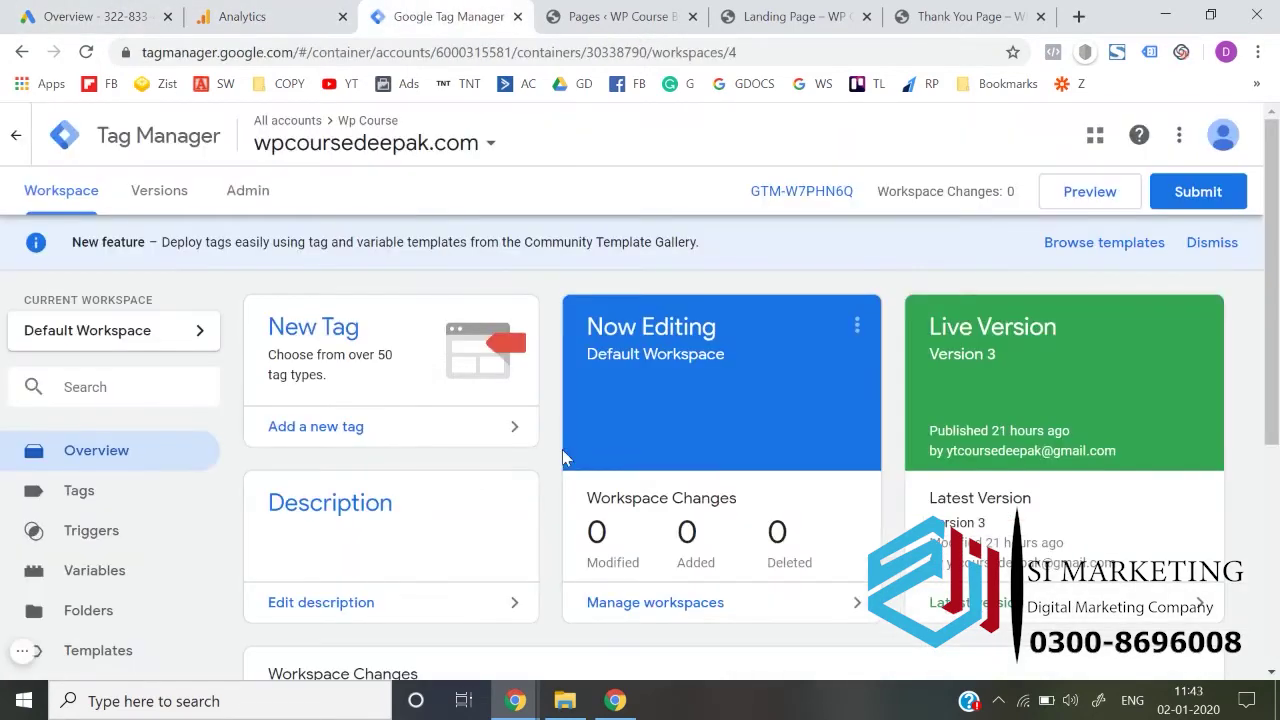
click(240, 16)
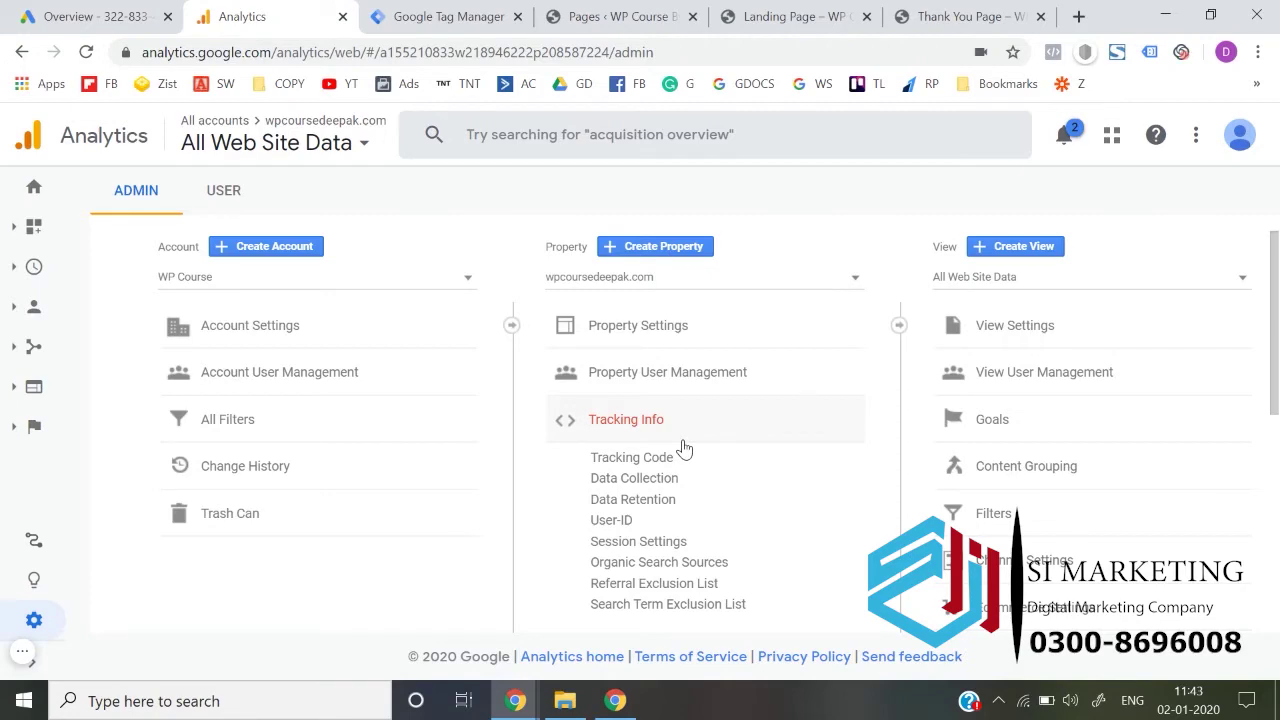
- Open Google Ads Linking for the property to configure a new link group
scroll(680, 449, down, 3)
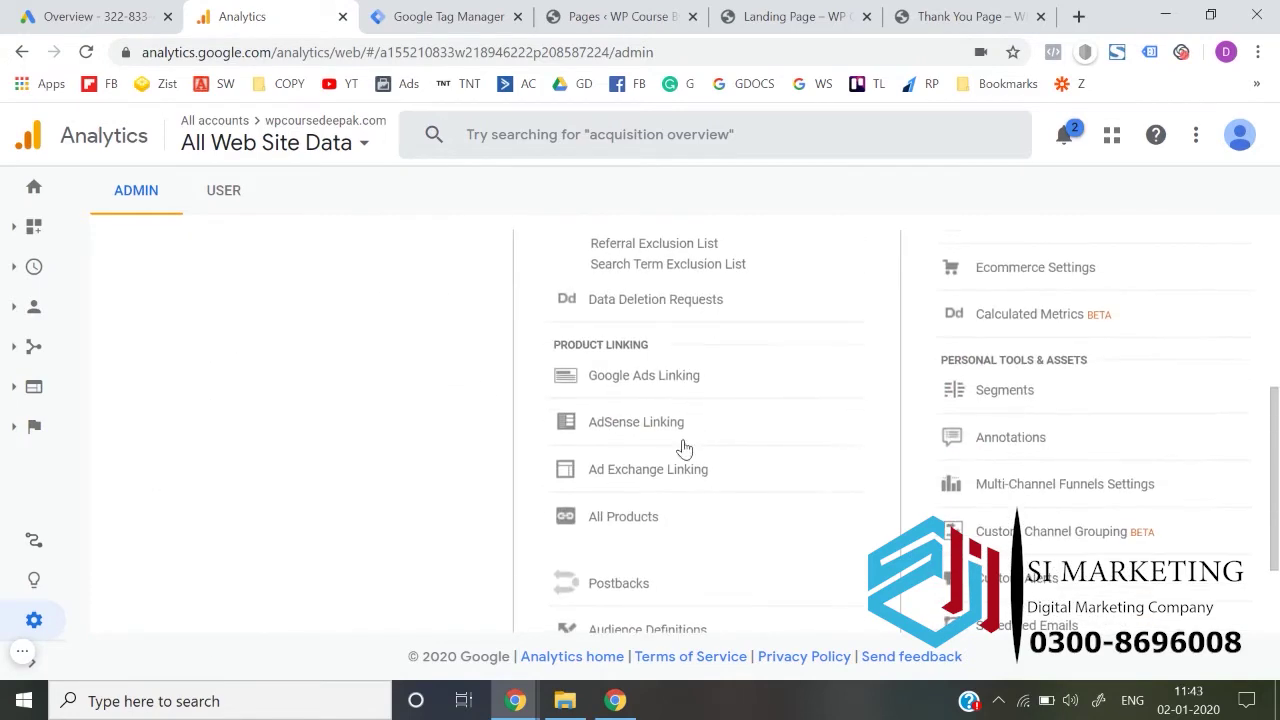
scroll(646, 374, up, 3)
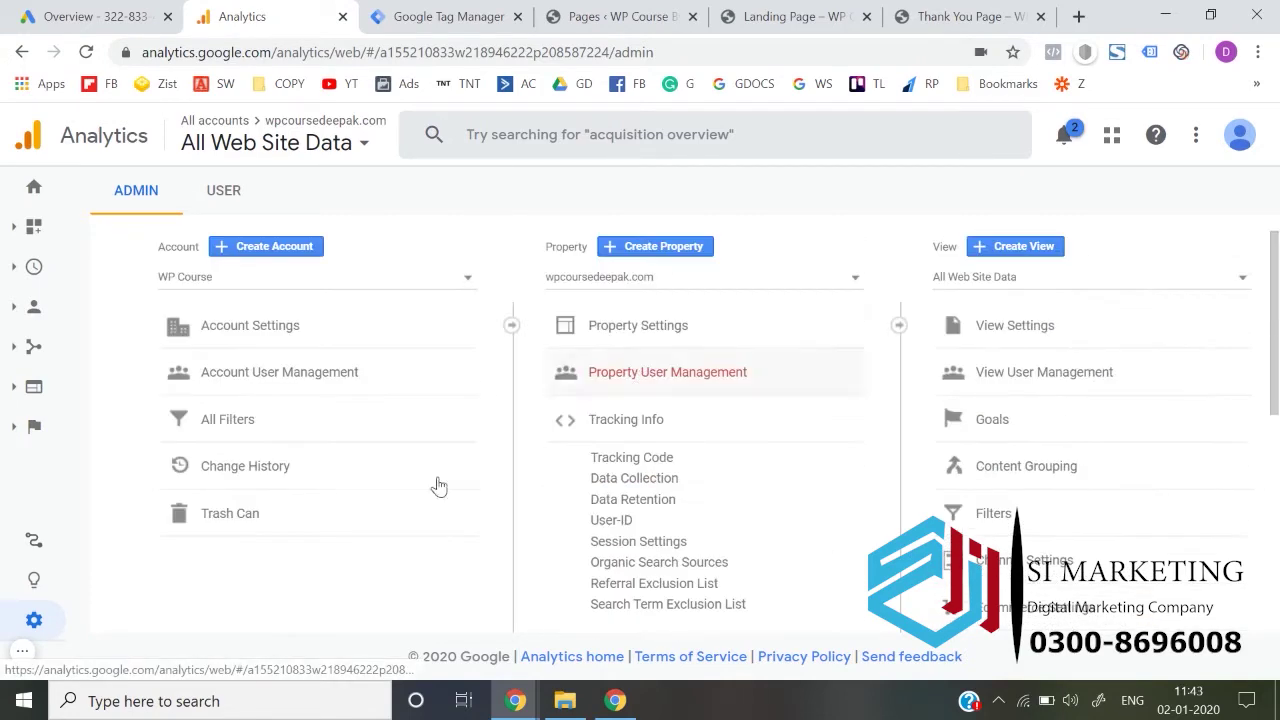
click(44, 628)
scroll(705, 542, down, 3)
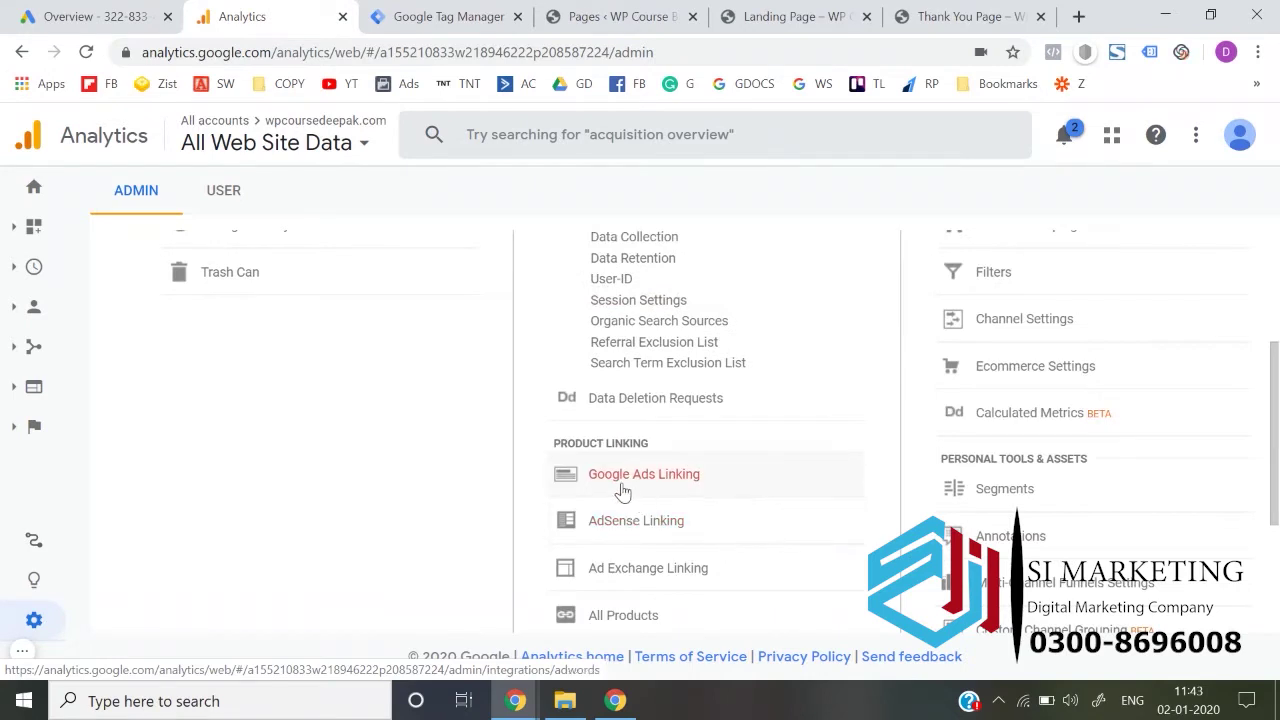
click(711, 483)
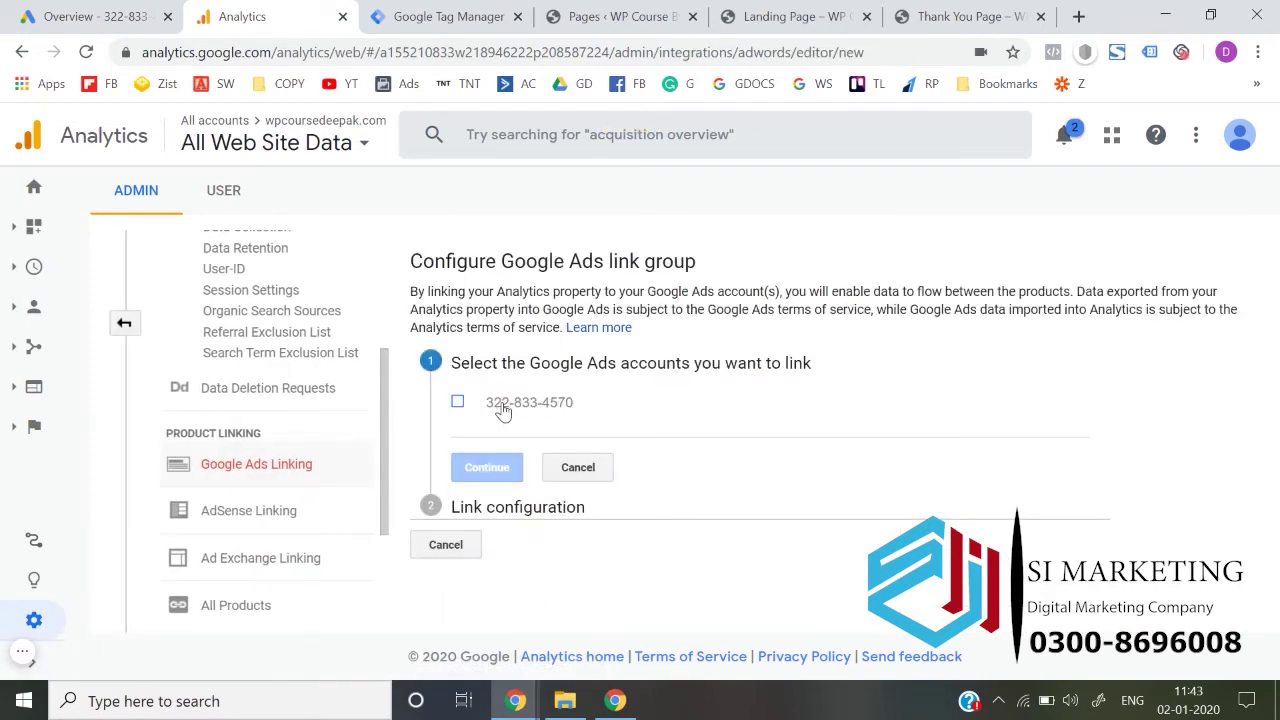
- Check the customer ID in Google Ads, select the matching account for linking in Analytics, and continue to link configuration
click(158, 12)
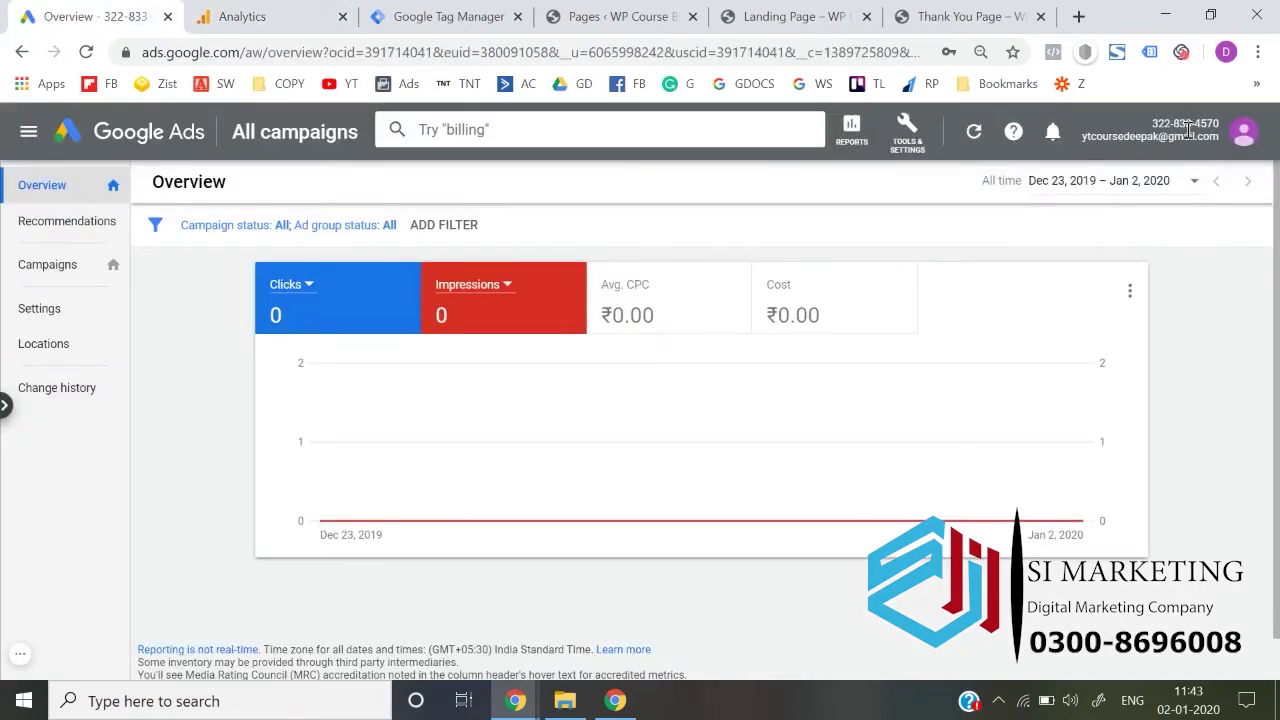
click(272, 16)
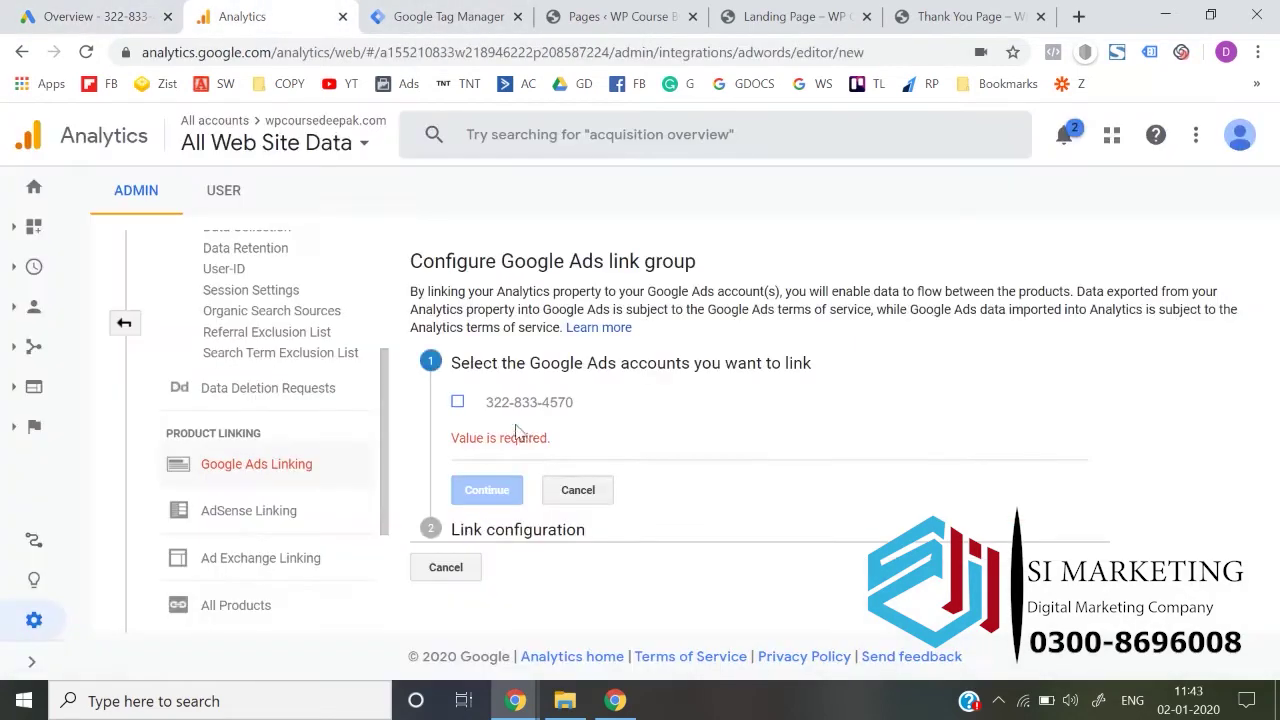
click(458, 402)
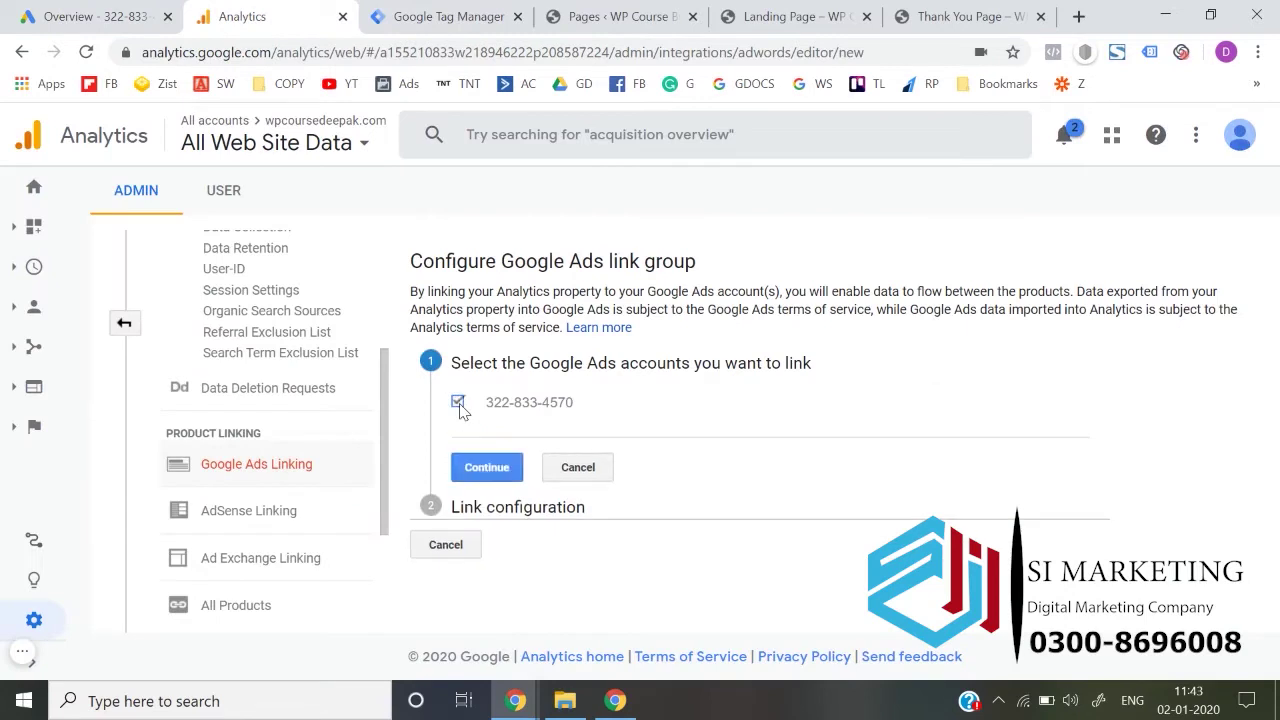
click(487, 465)
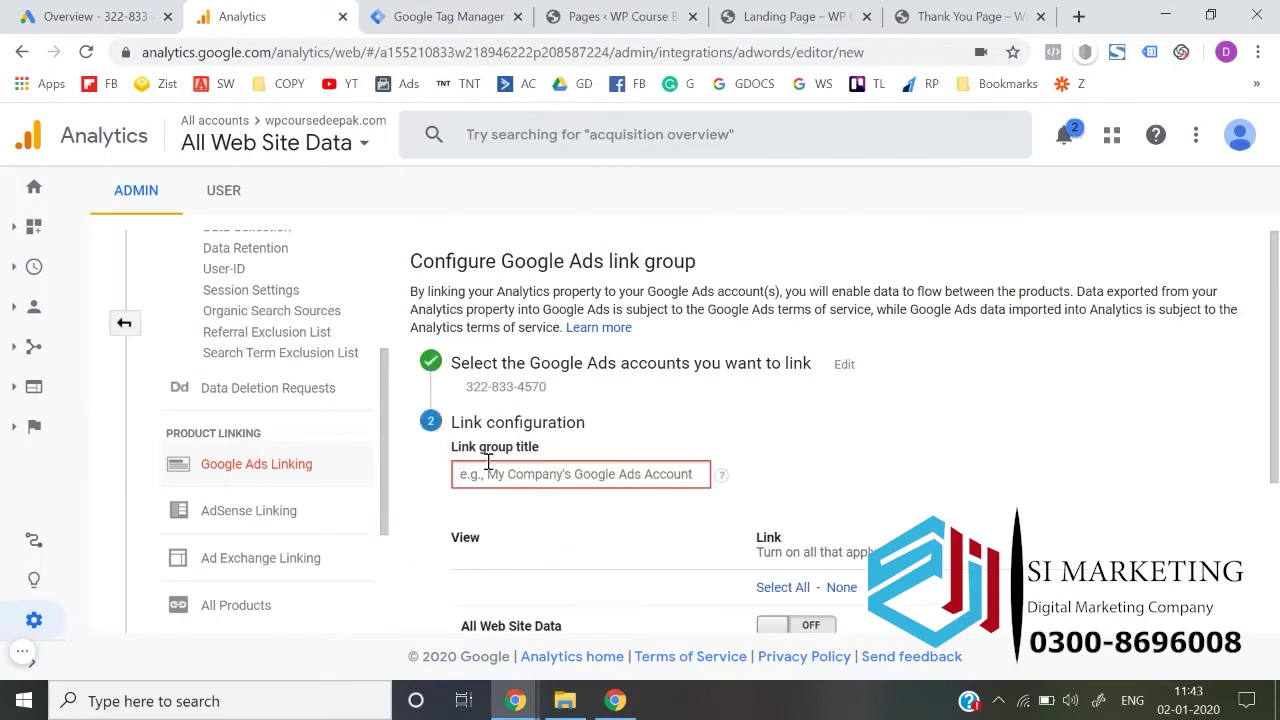
- Title the link group "Google Ads Account -" followed by the last four digits of the customer ID shown in Google Ads
click(510, 474)
text(Google Ads Account -)
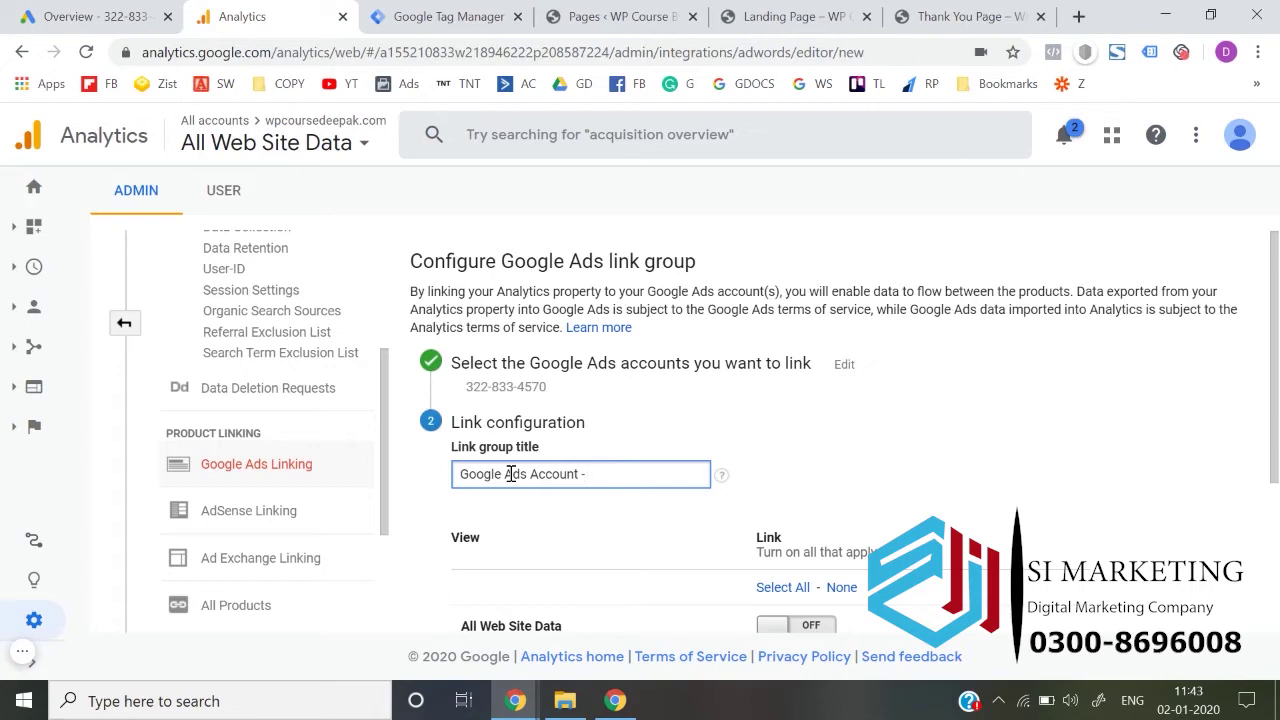
click(150, 16)
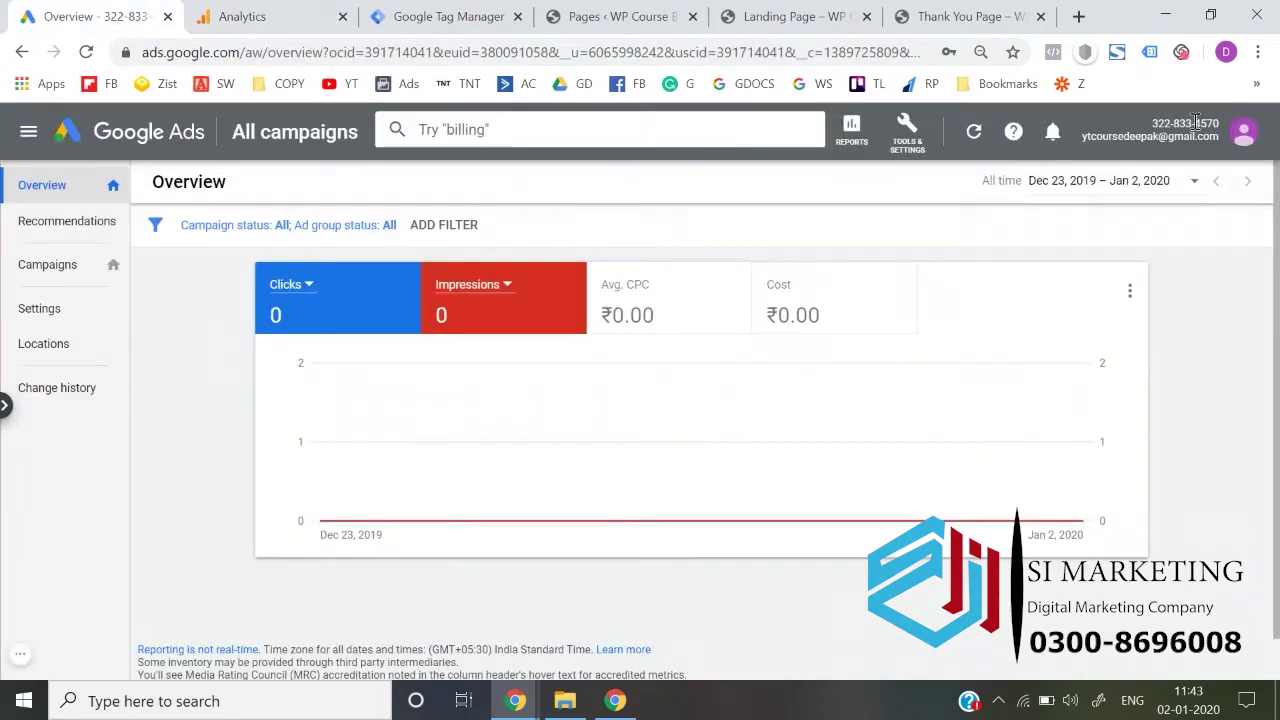
drag(1222, 126, 1226, 131)
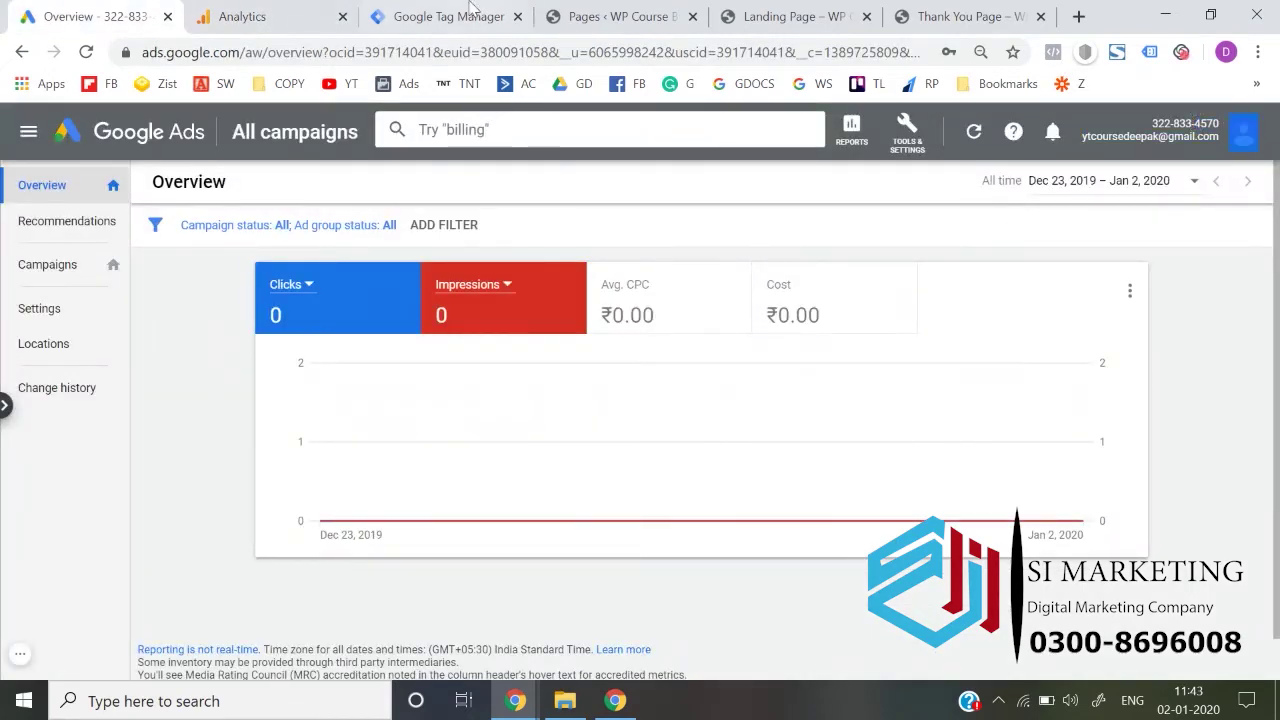
click(271, 16)
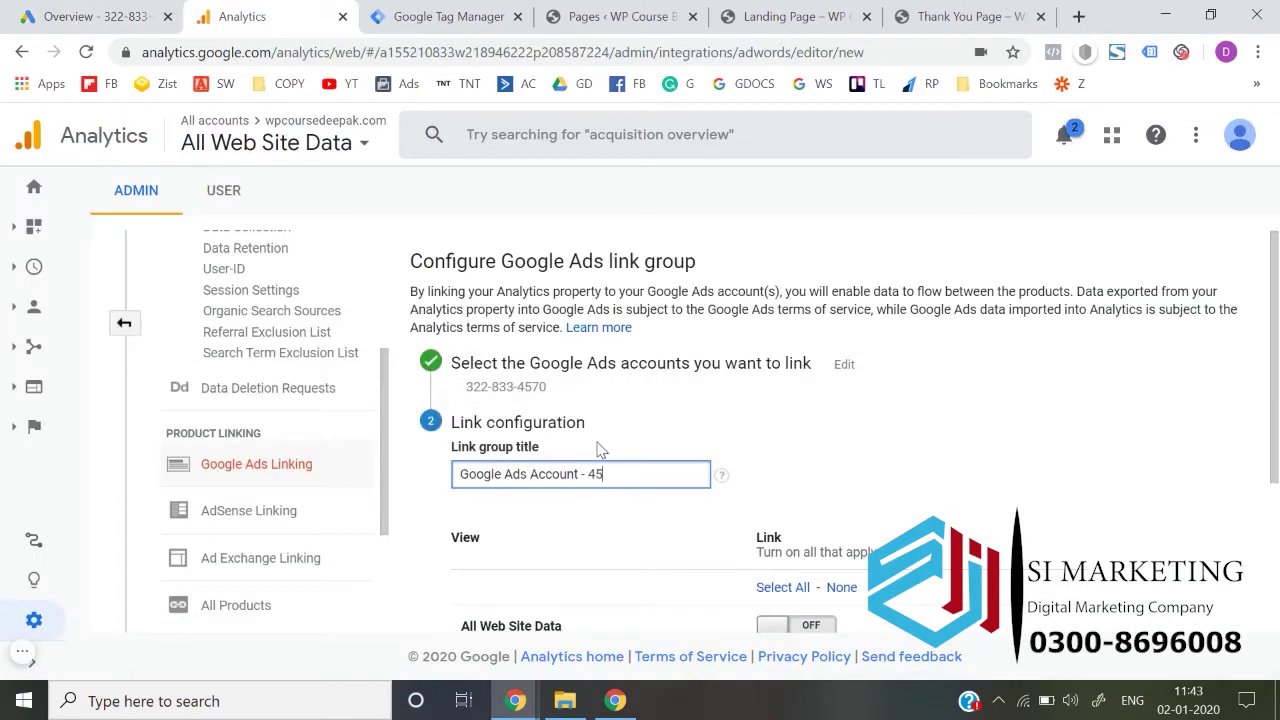
- Turn on the link for the All Web Site Data view and expand the advanced auto-tagging settings
scroll(600, 450, down, 1)
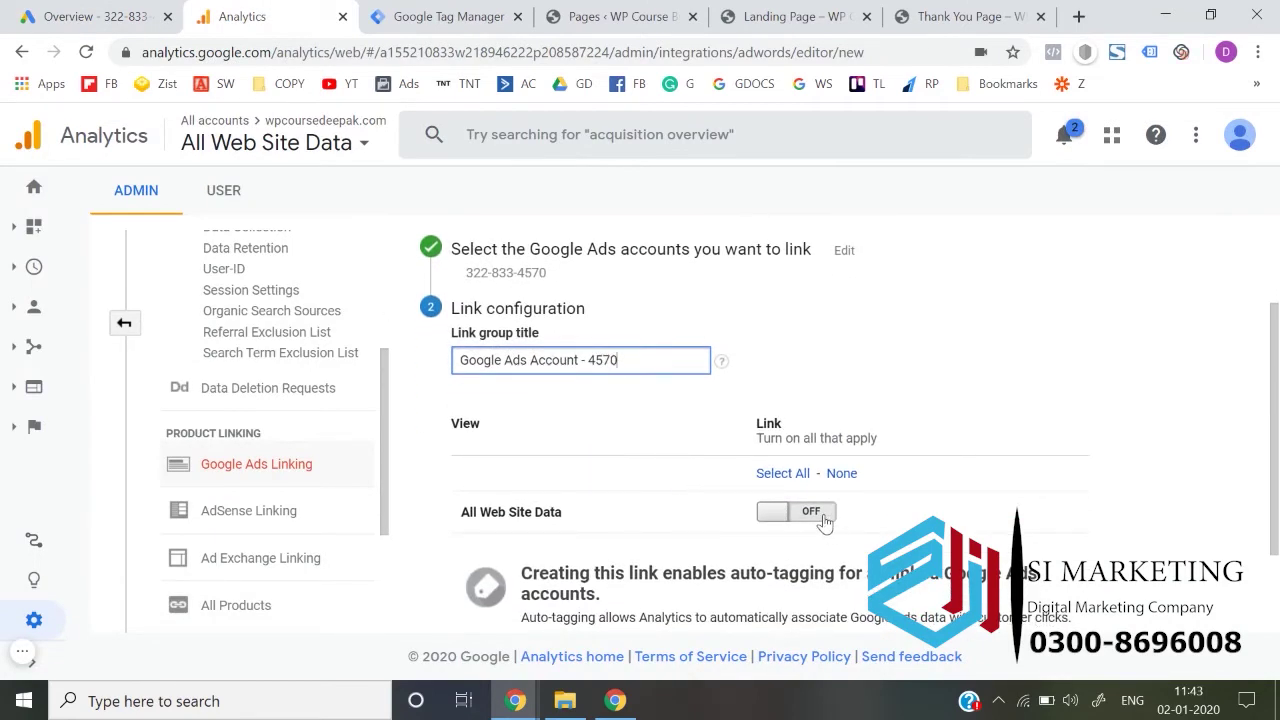
click(823, 519)
scroll(825, 523, down, 1)
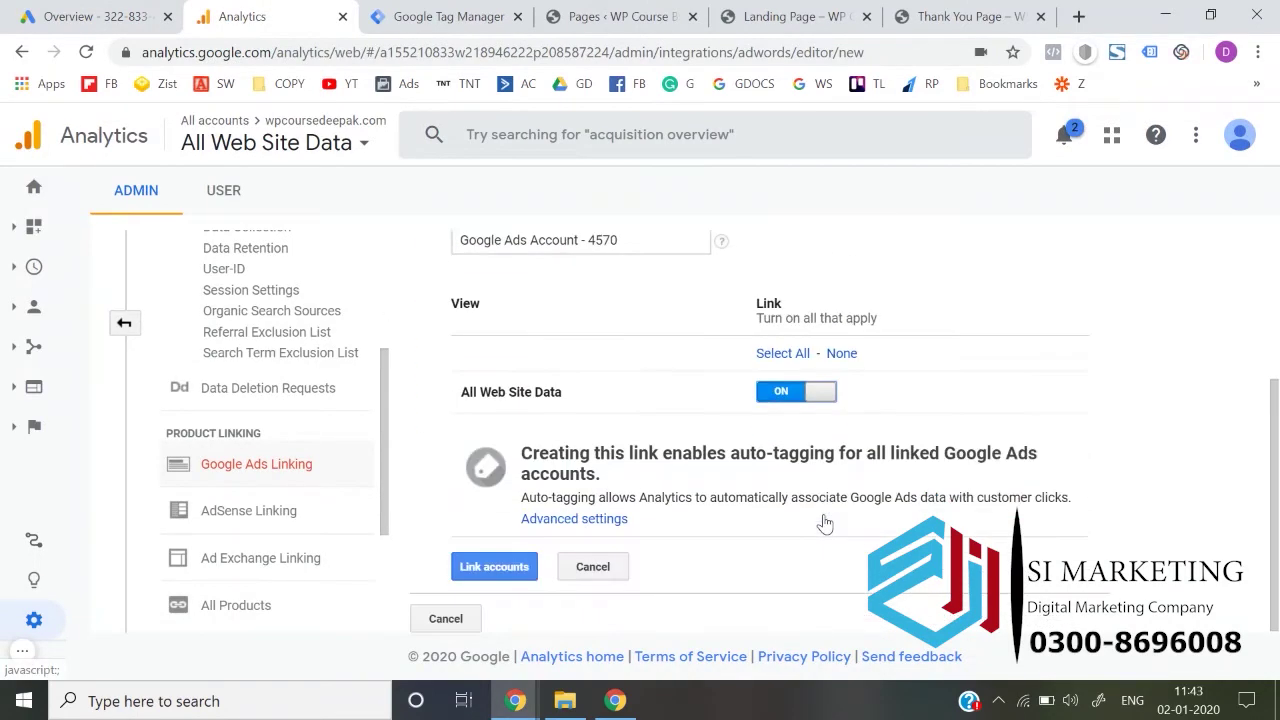
click(584, 519)
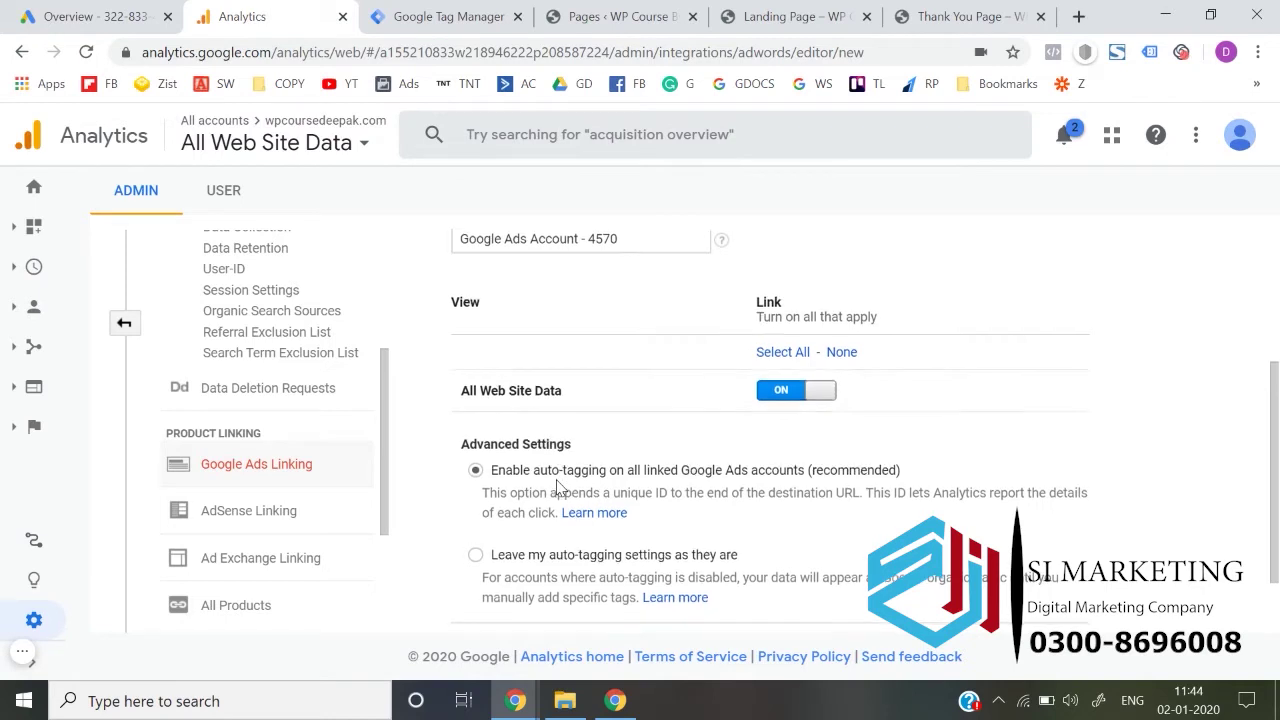
scroll(558, 487, down, 1)
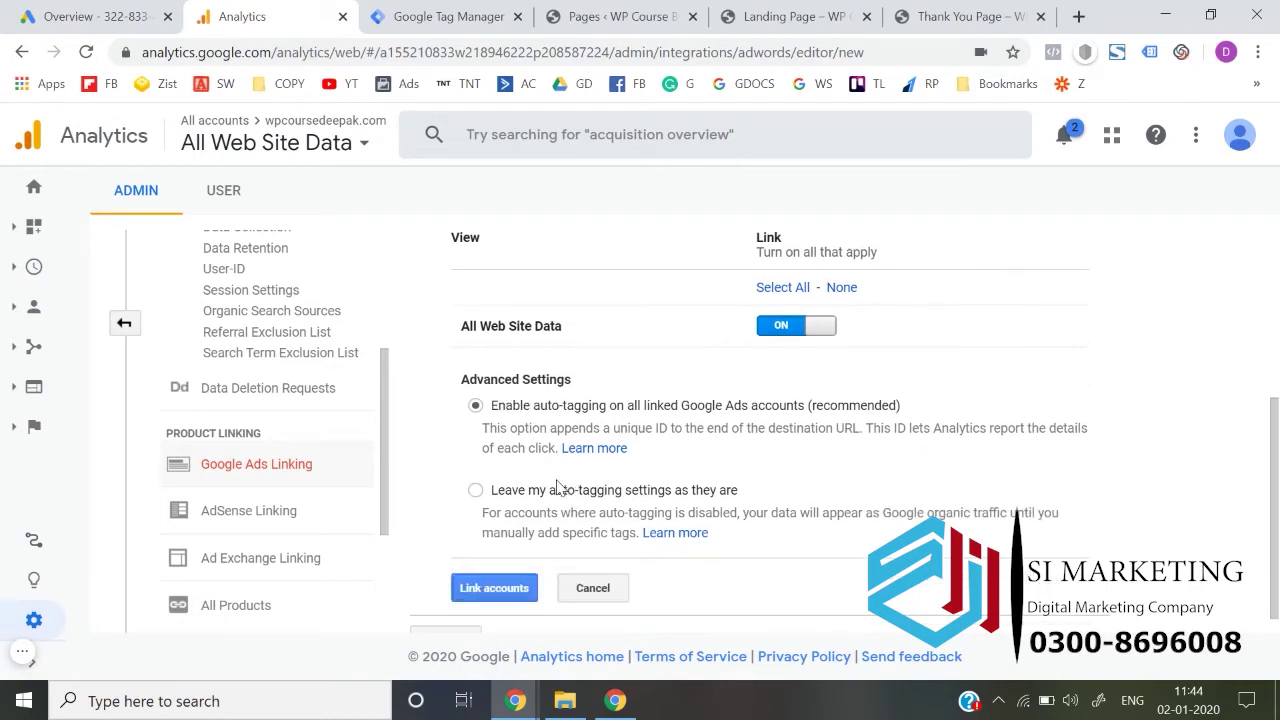
- Link the accounts with auto-tagging enabled, finish the setup, and return to the admin overview
click(493, 595)
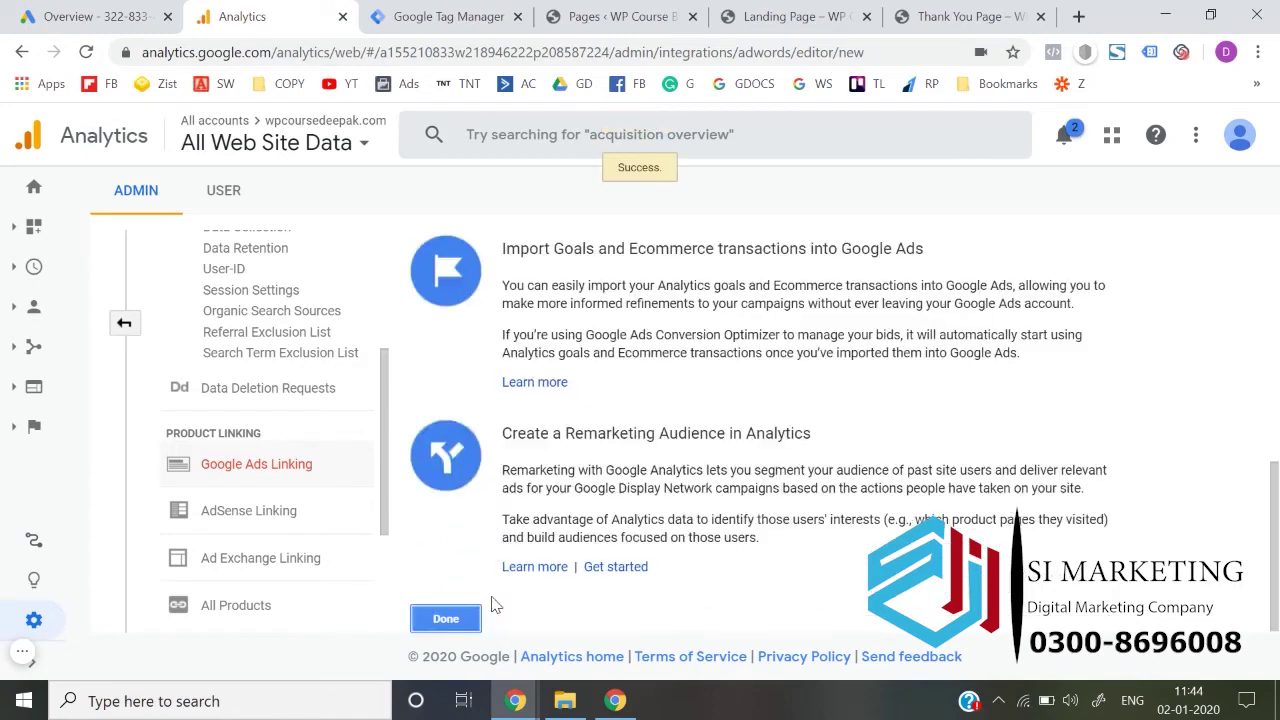
click(444, 616)
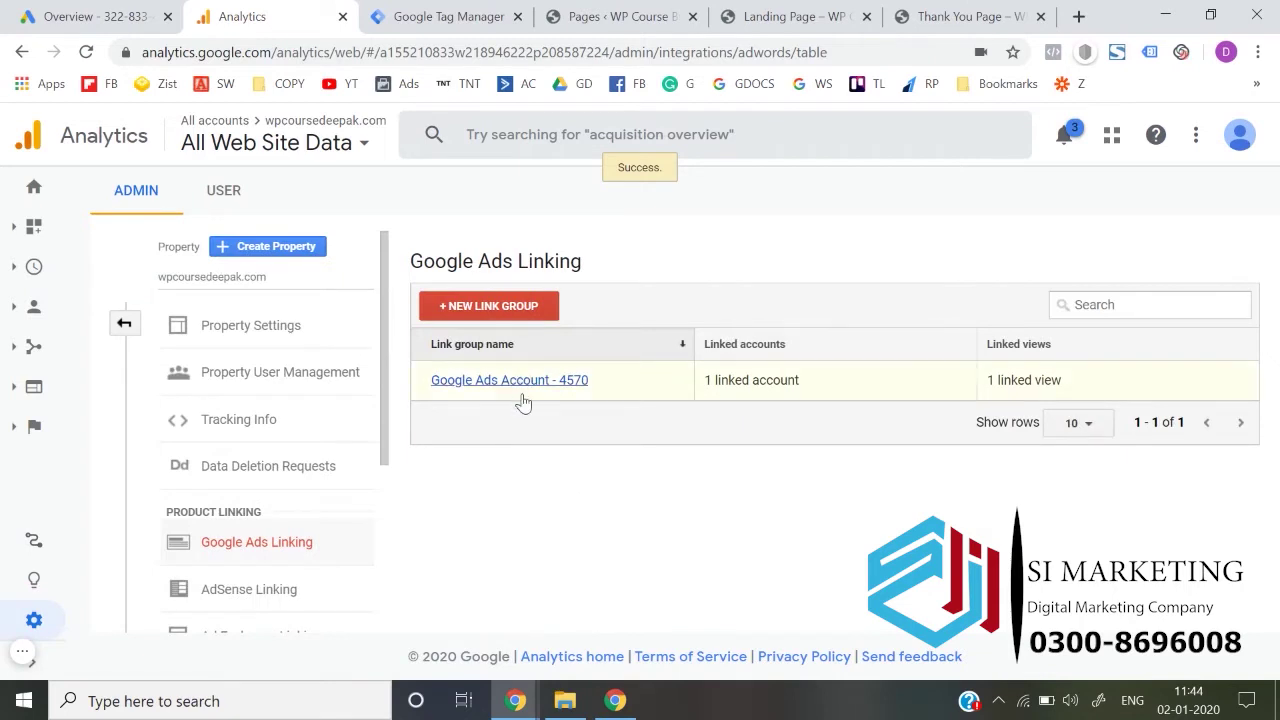
click(124, 323)
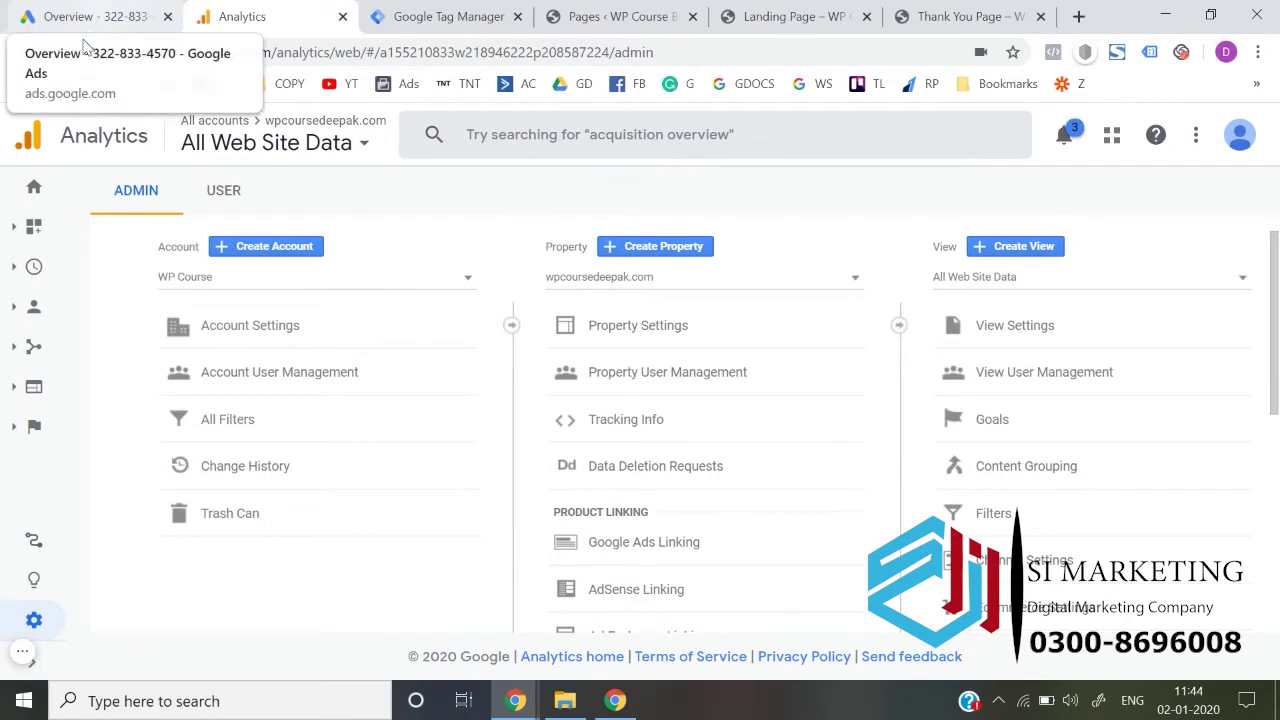
- Switch to Google Ads, reload it, and open the Google Analytics details under Linked accounts
click(85, 58)
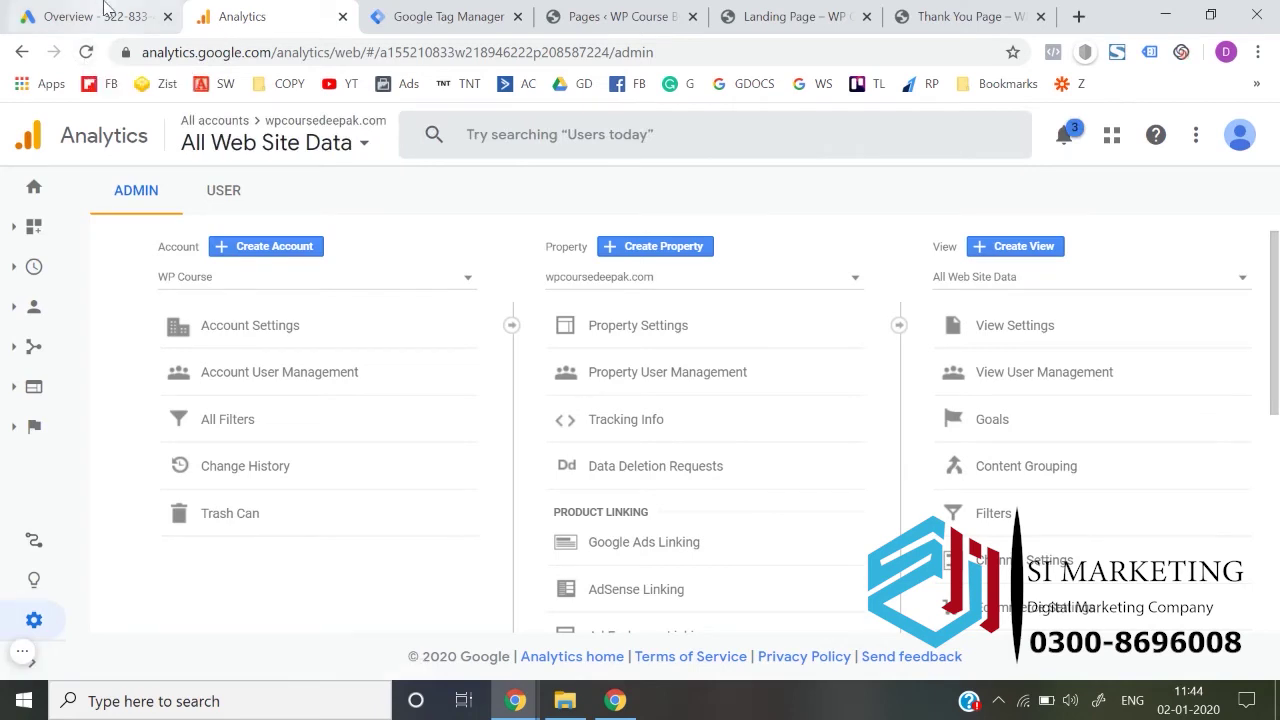
click(100, 16)
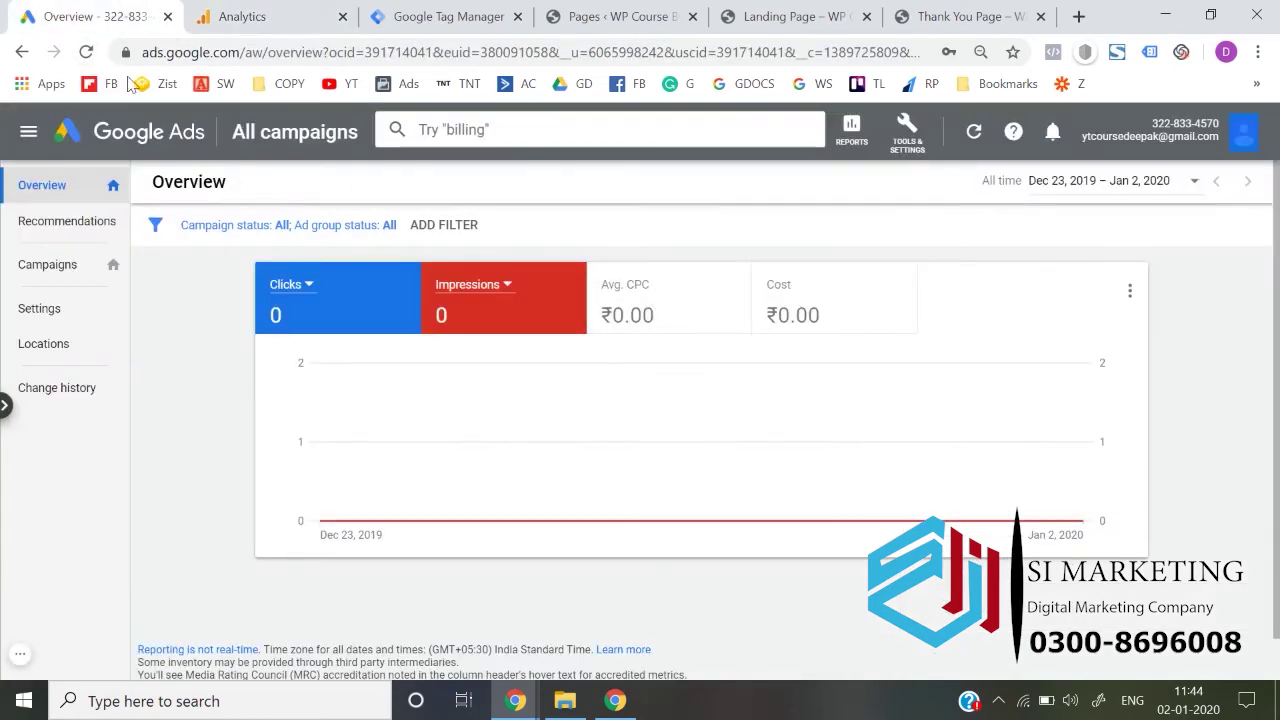
click(88, 54)
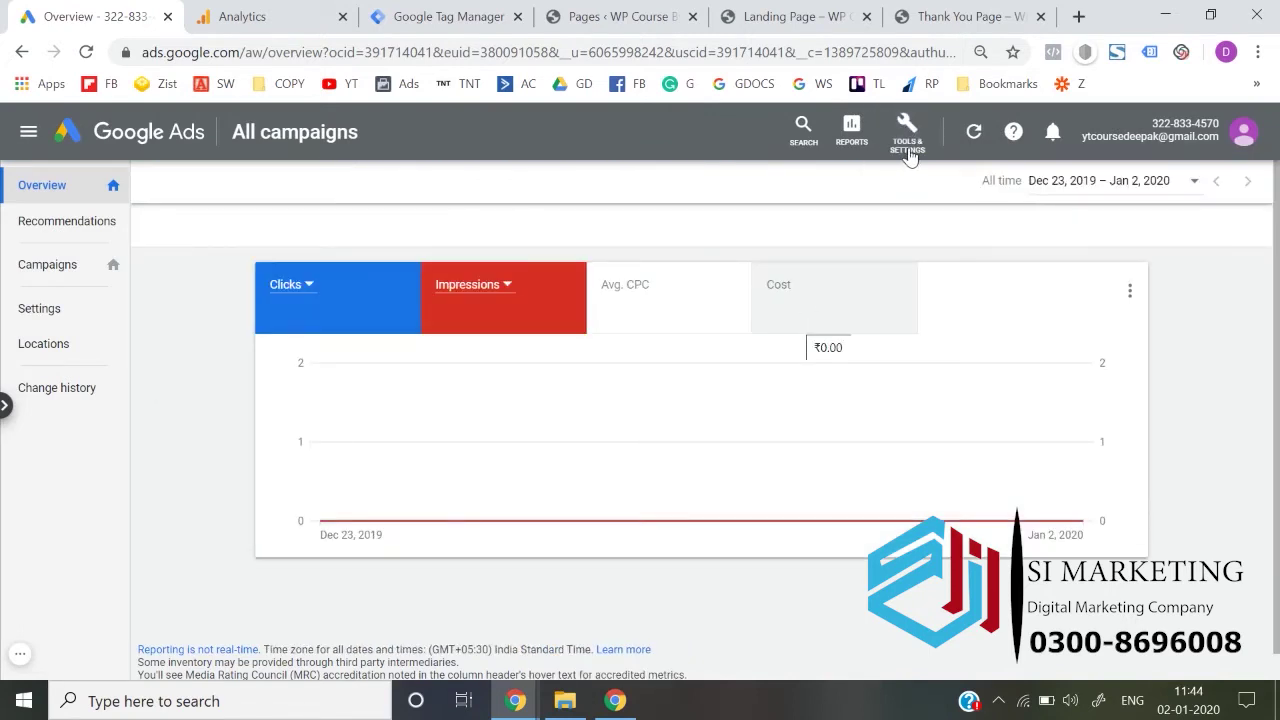
click(910, 132)
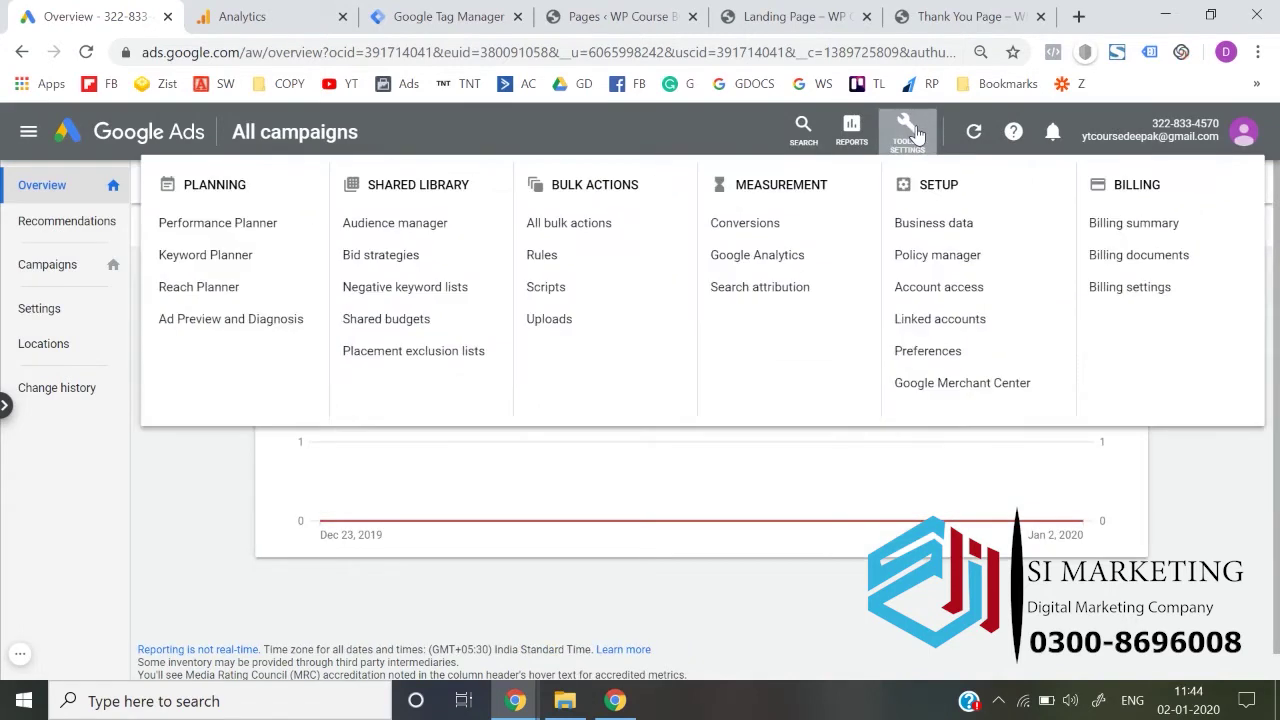
click(944, 322)
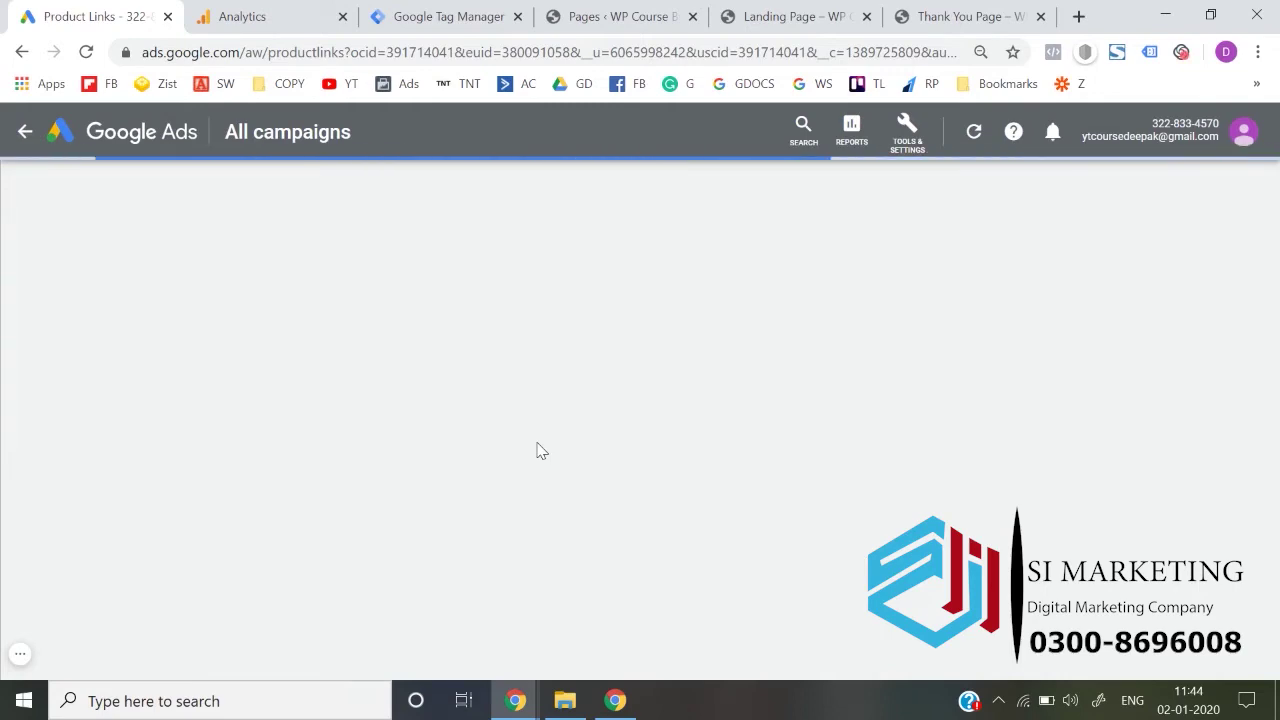
scroll(537, 449, down, 6)
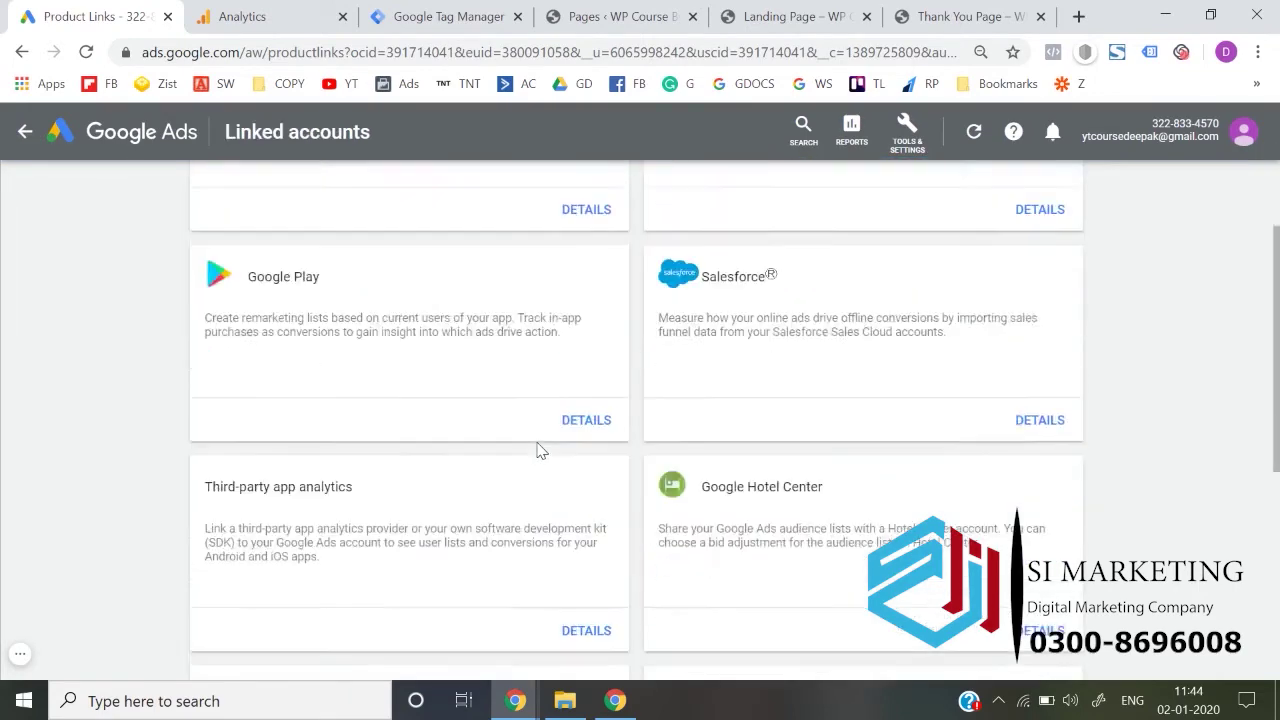
scroll(668, 493, up, 3)
scroll(600, 430, up, 3)
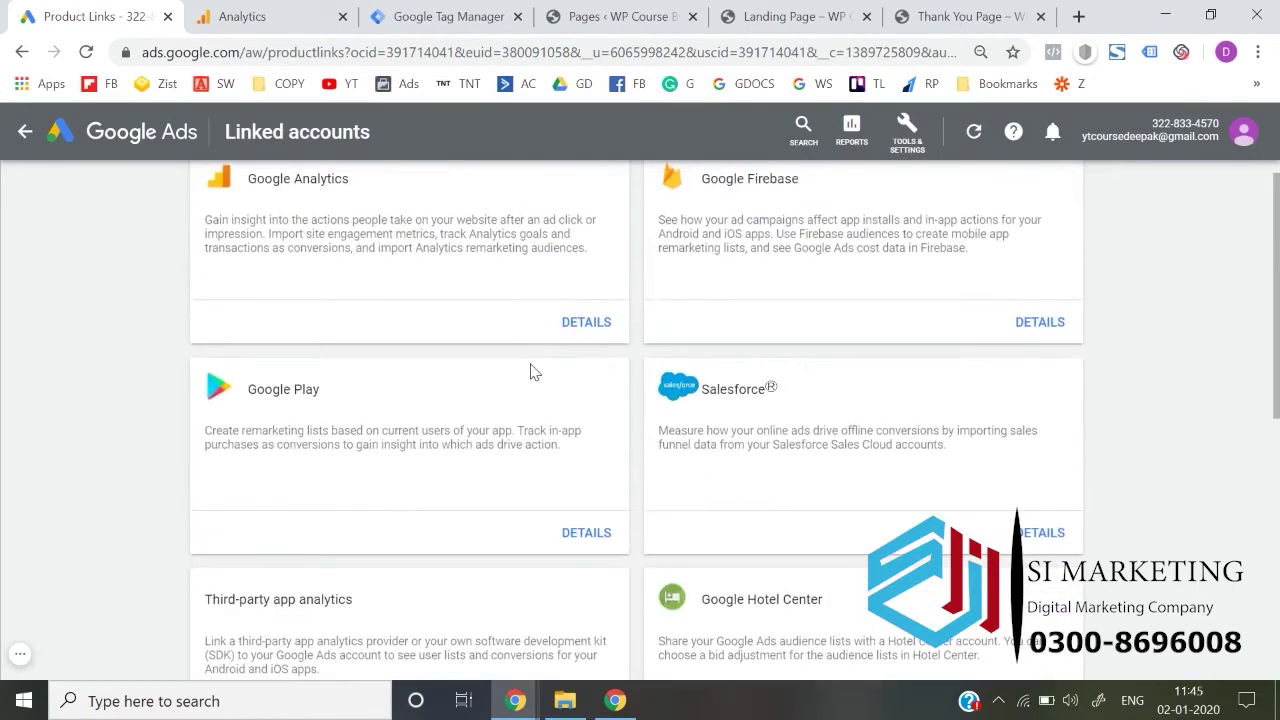
click(576, 346)
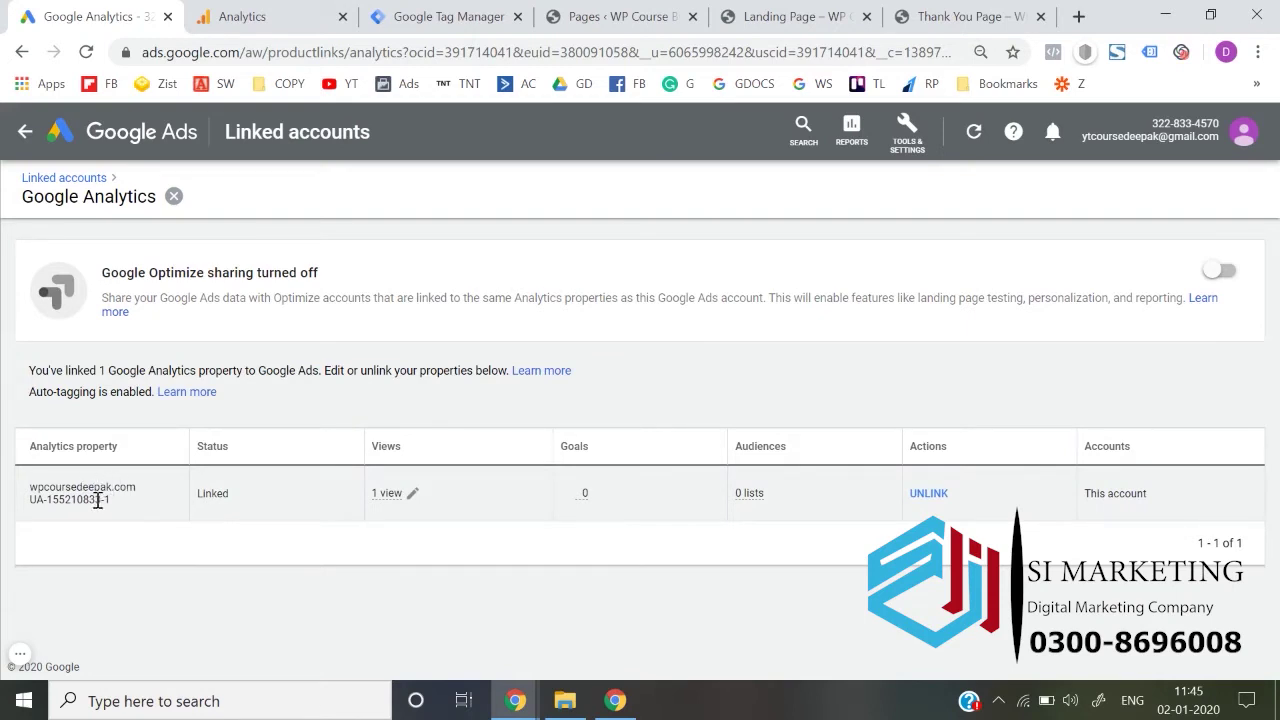
- Compare the linked property's tracking ID in Google Ads with the one in Analytics Property Settings
mouse_move(98, 502)
mouse_down()
mouse_move(118, 507)
mouse_move(49, 503)
mouse_move(118, 511)
mouse_up()
click(314, 10)
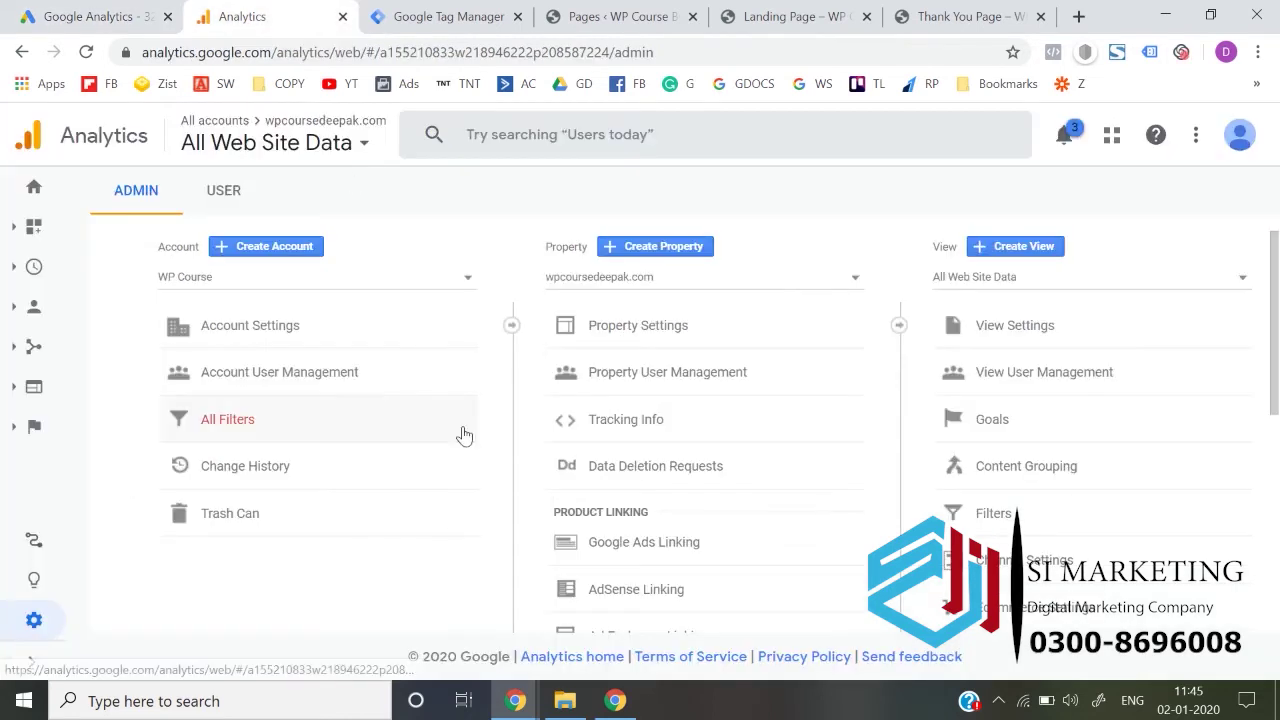
click(652, 327)
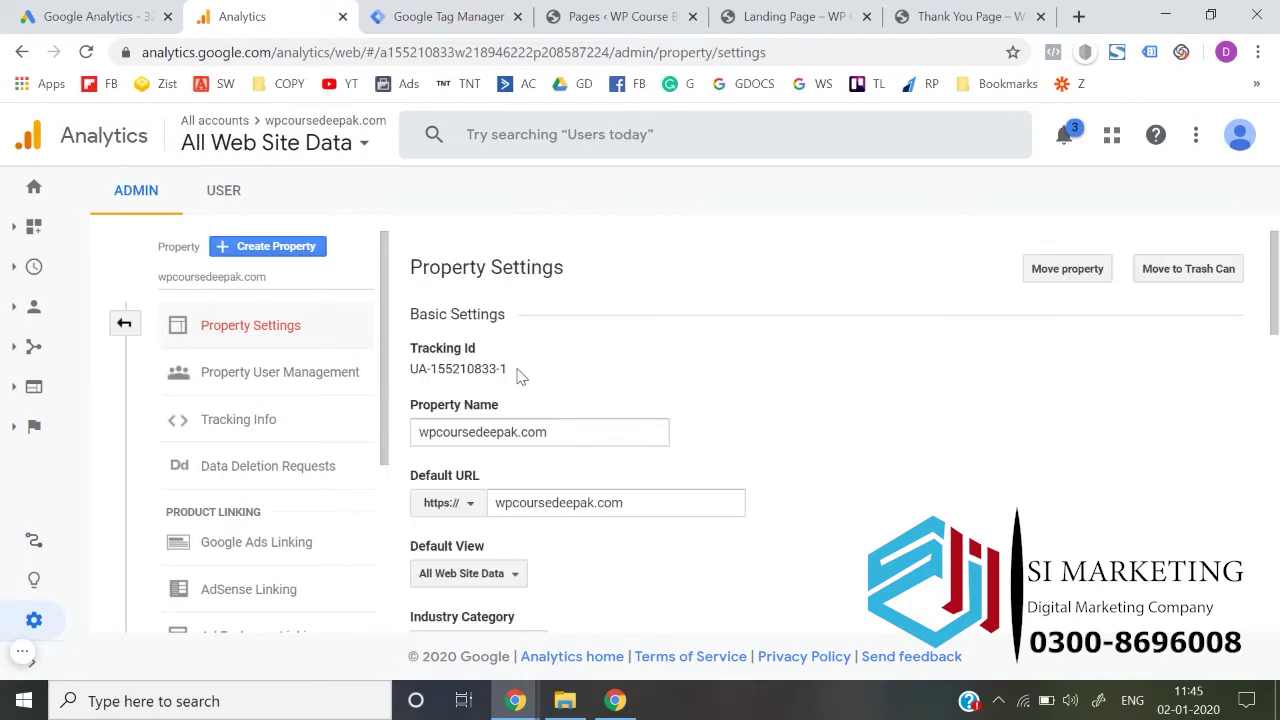
drag(512, 372, 467, 372)
click(95, 16)
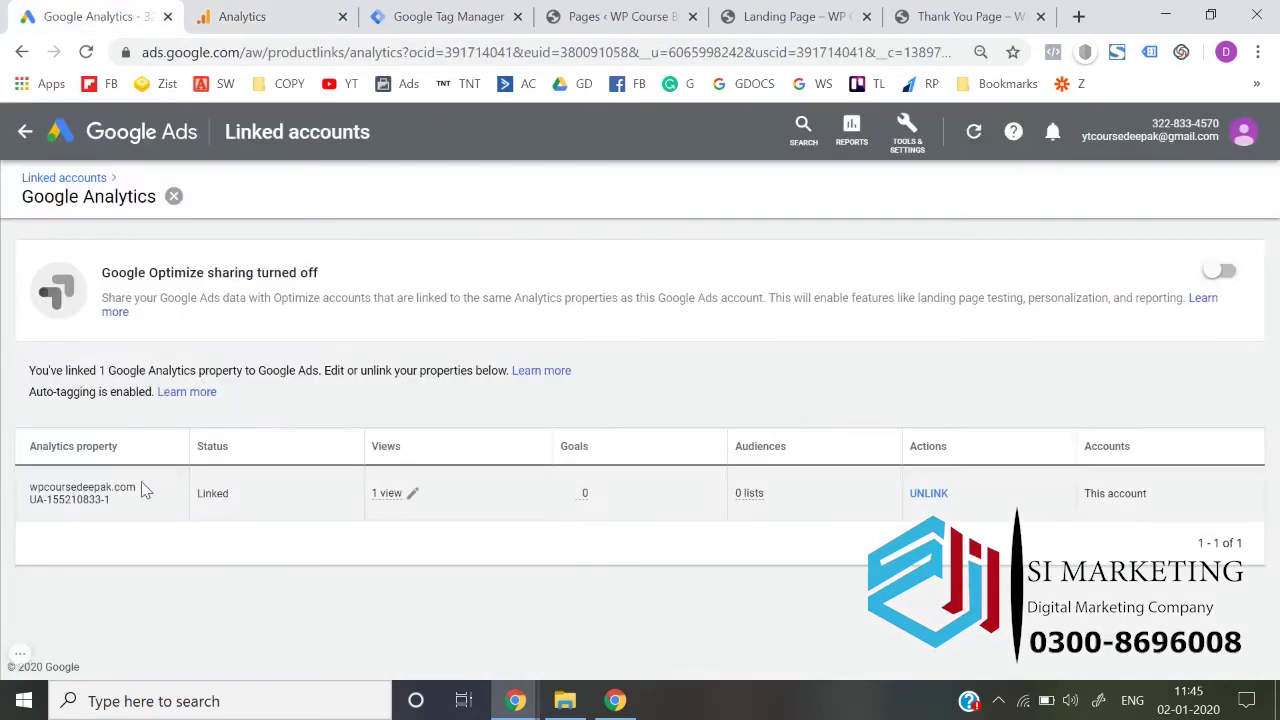
- Return Google Ads to its campaign overview and Analytics to its Home report
click(76, 130)
click(250, 14)
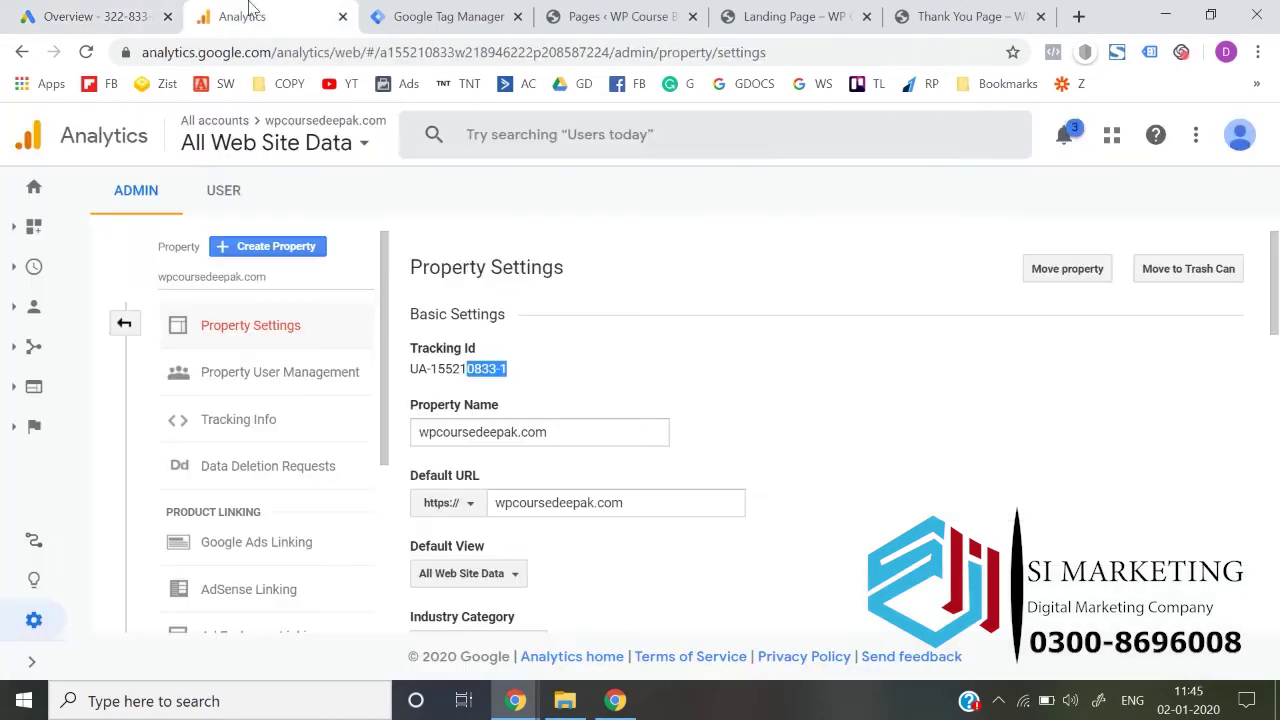
click(126, 140)
click(35, 204)
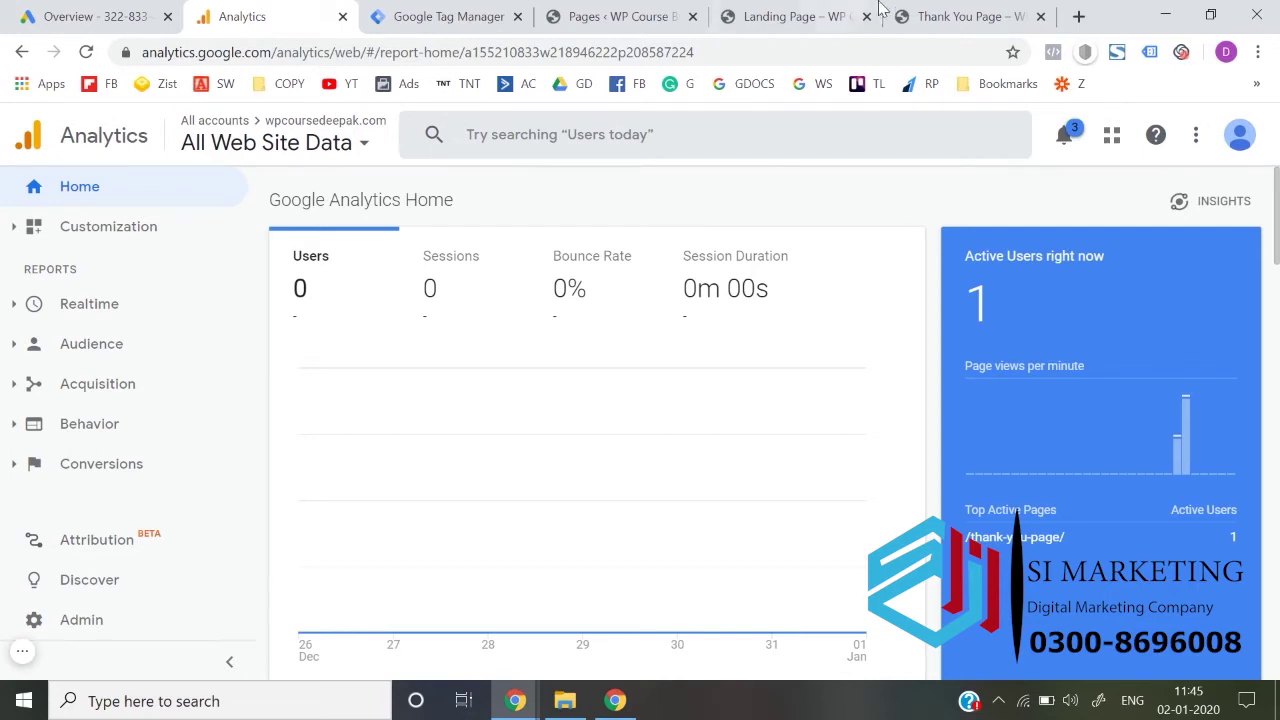
- Switch to the website's Thank You page and examine its message
click(845, 16)
click(925, 16)
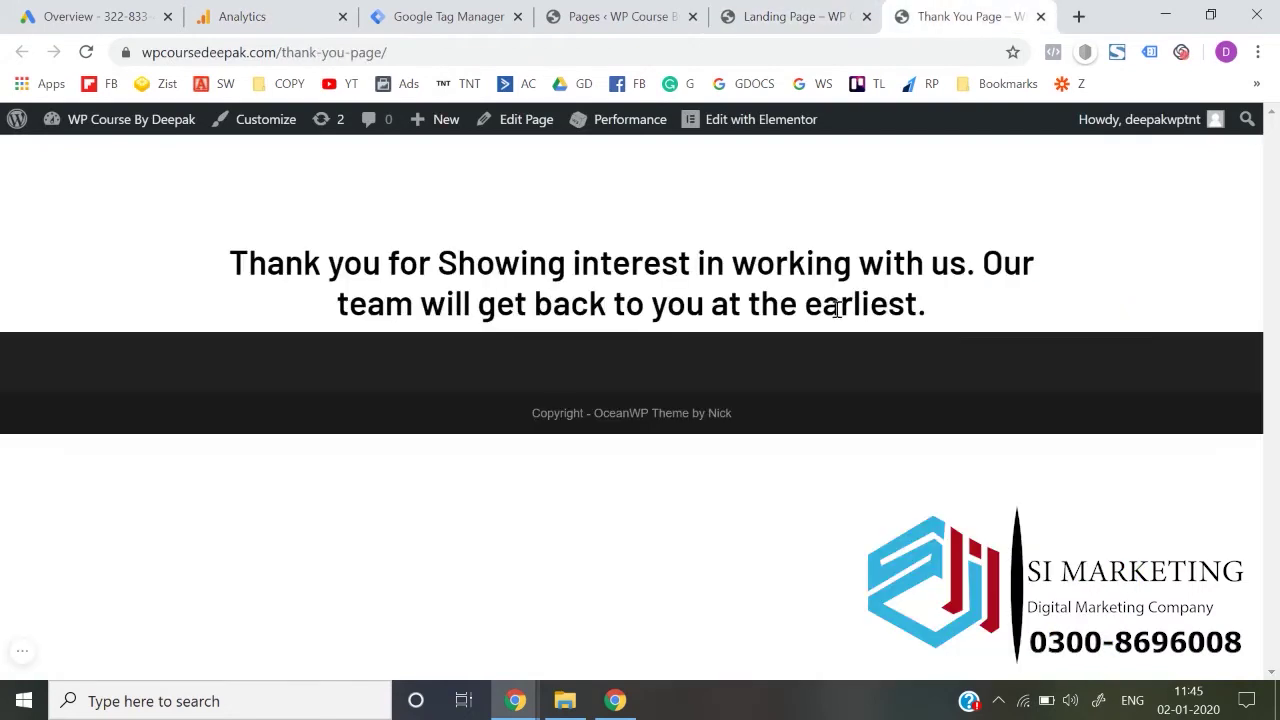
drag(926, 304, 229, 249)
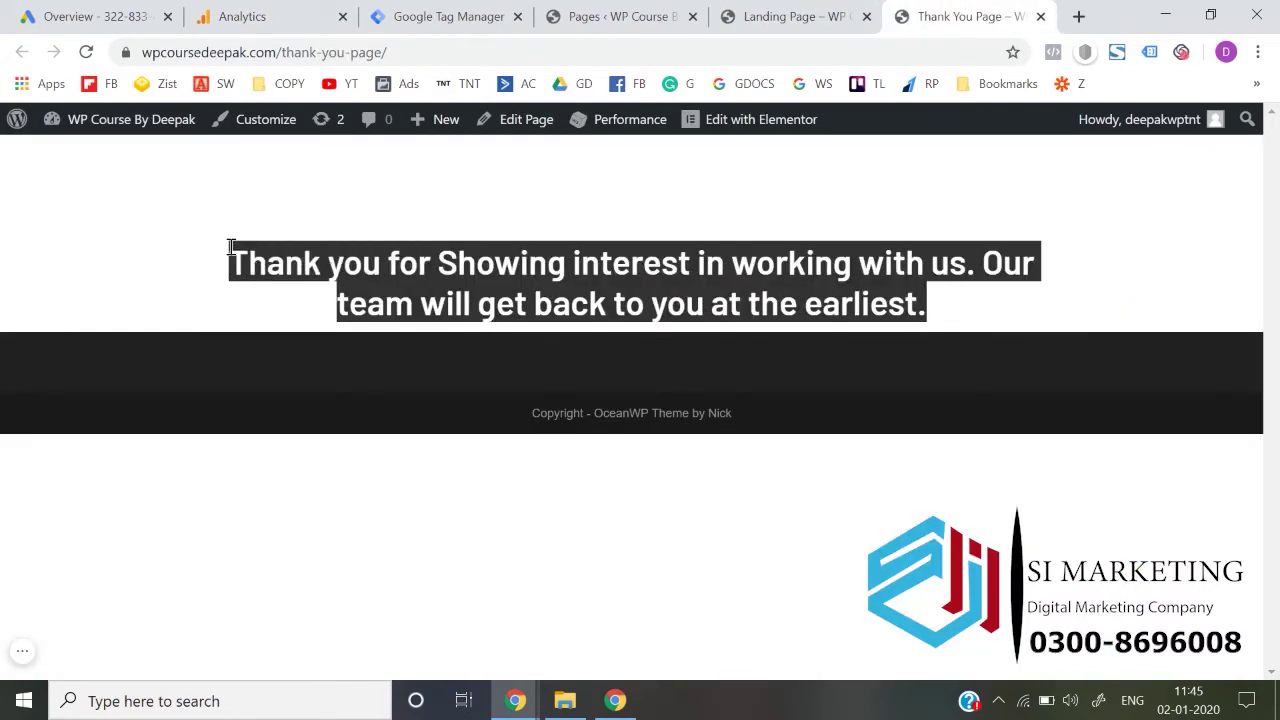
click(230, 247)
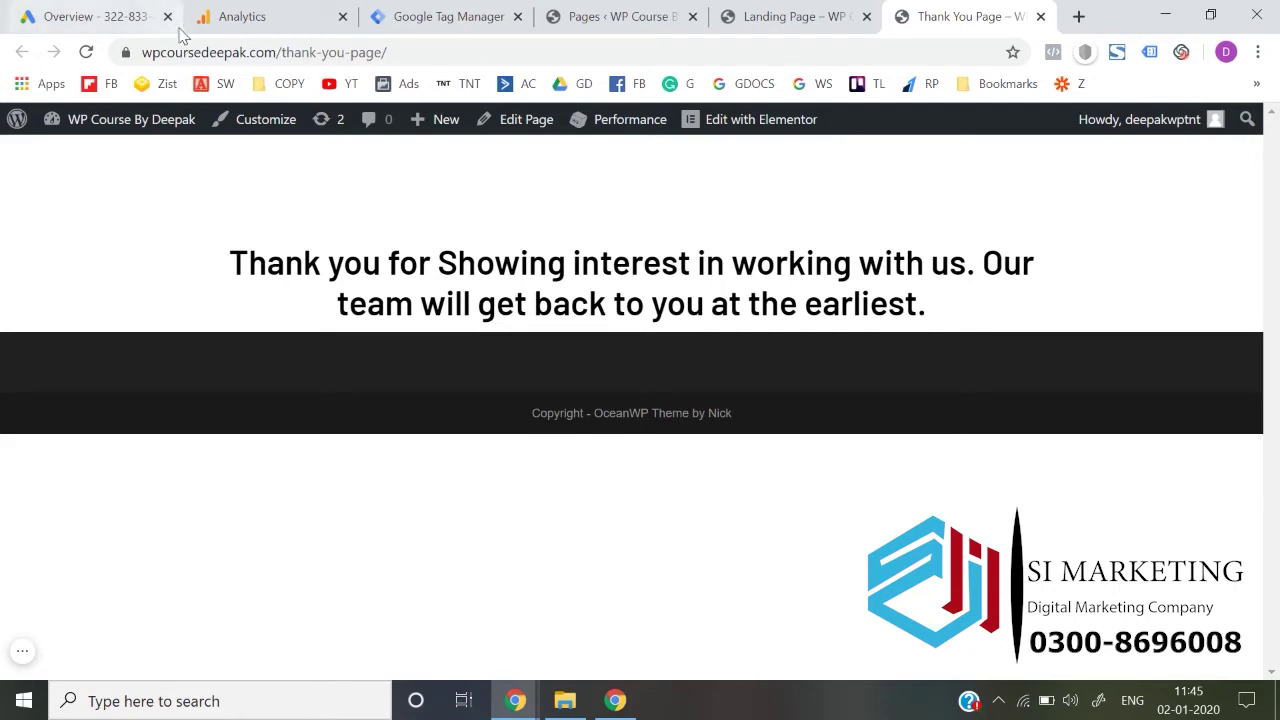
- Compare the top active page on Analytics Home with the Thank You page's URL path
click(272, 14)
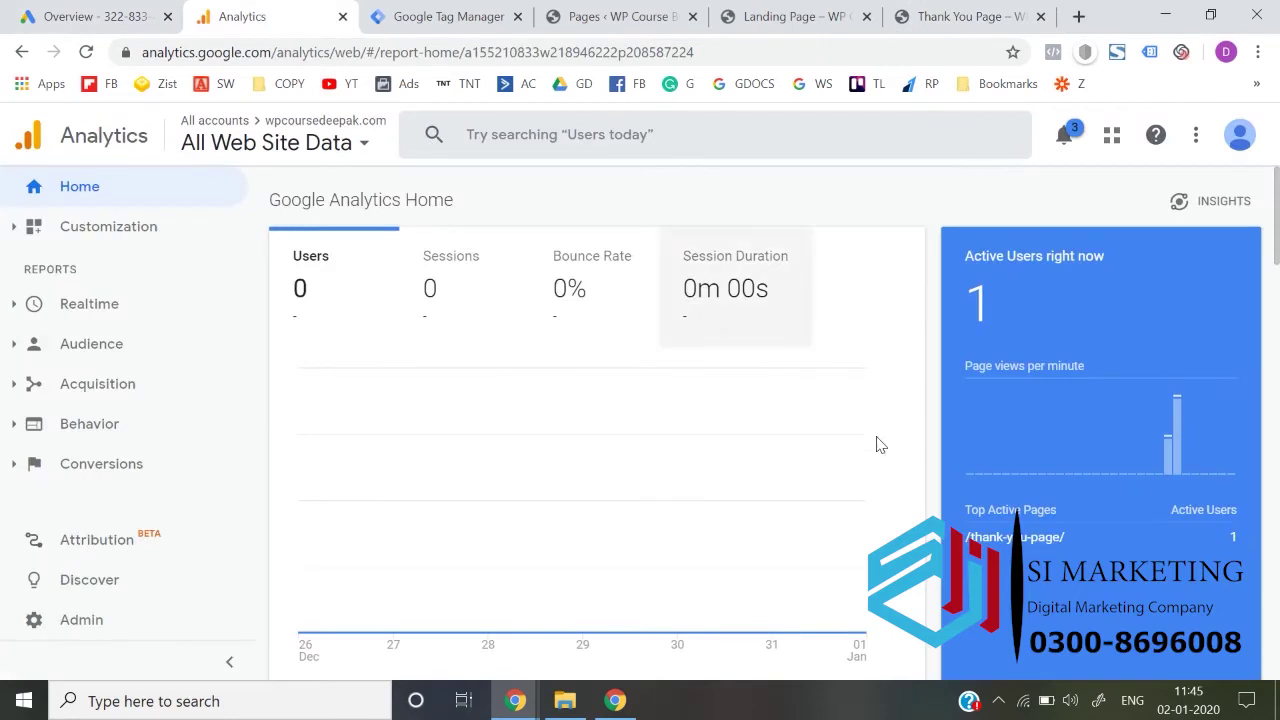
triple_click(1001, 538)
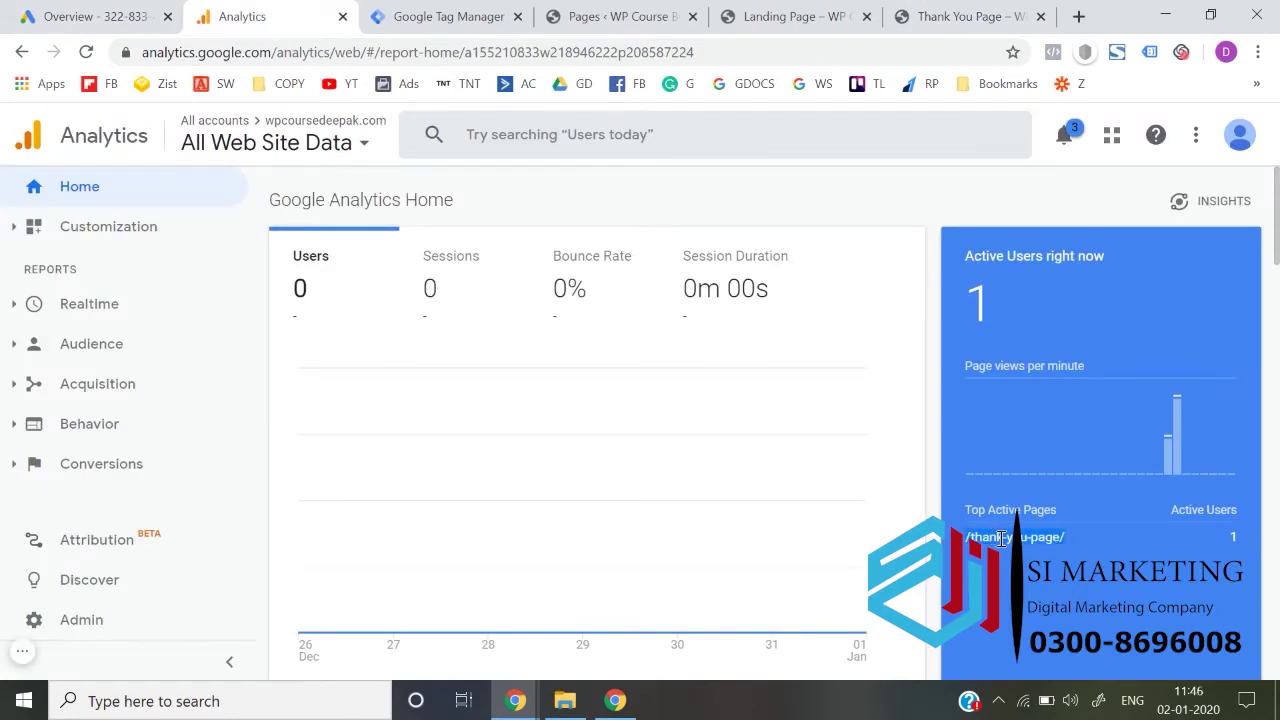
click(960, 16)
drag(525, 50, 278, 70)
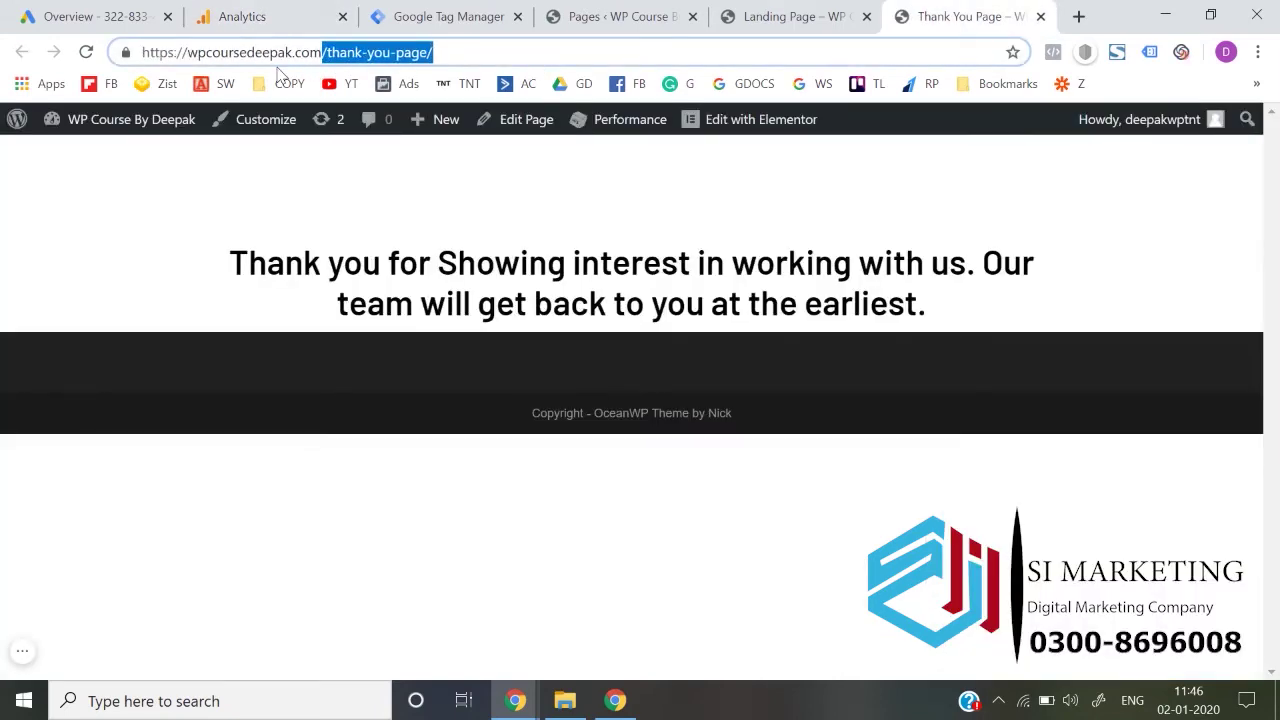
click(258, 14)
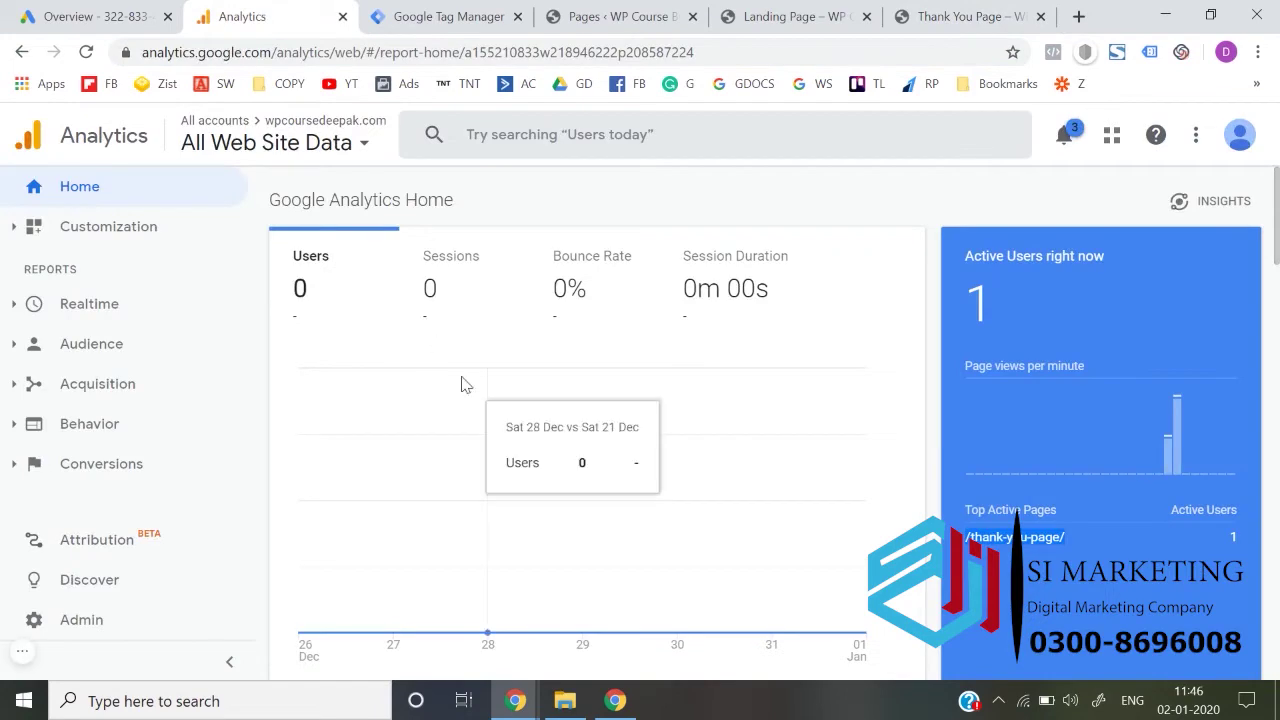
click(905, 14)
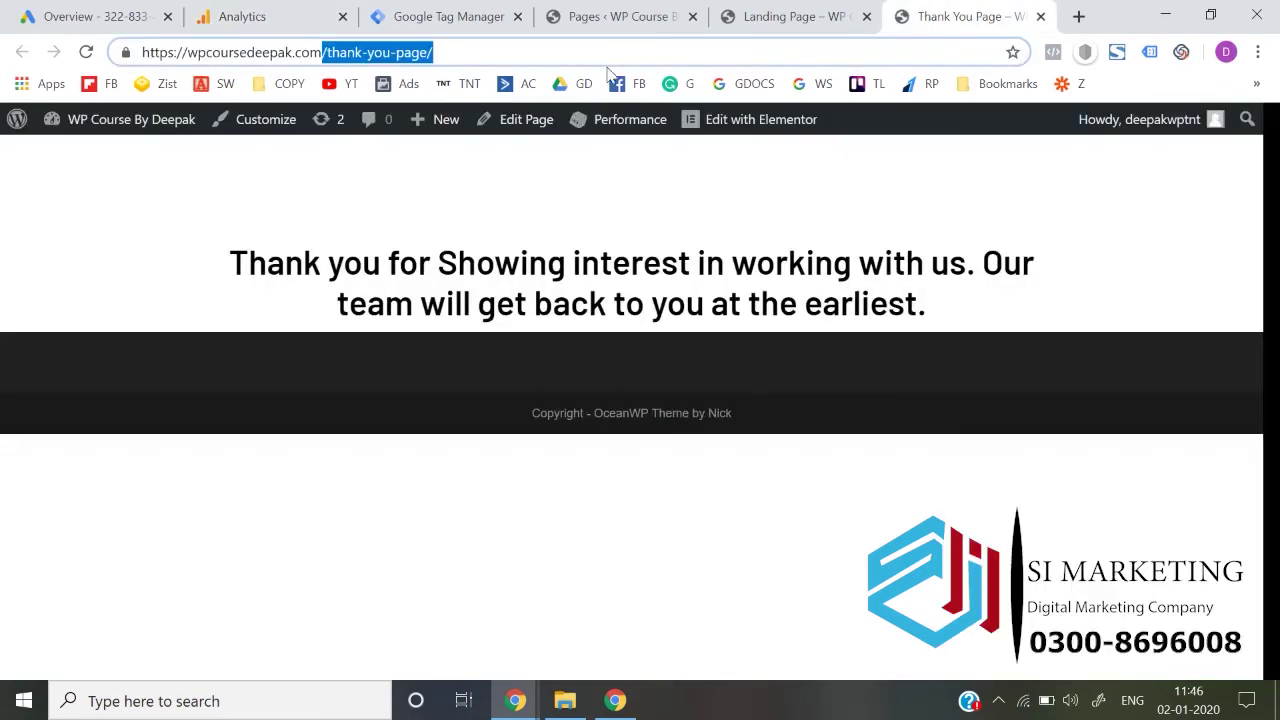
click(322, 8)
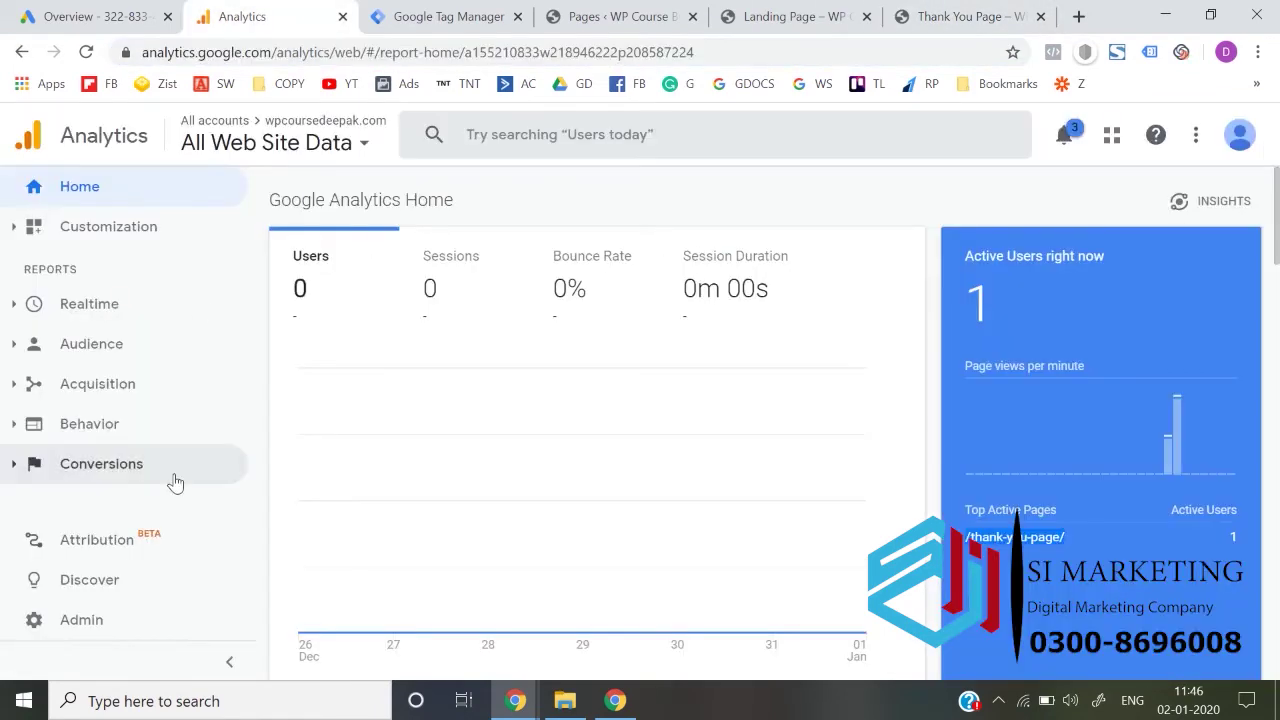
- Open the Audiences page under the property's Audience Definitions in Analytics Admin
click(99, 619)
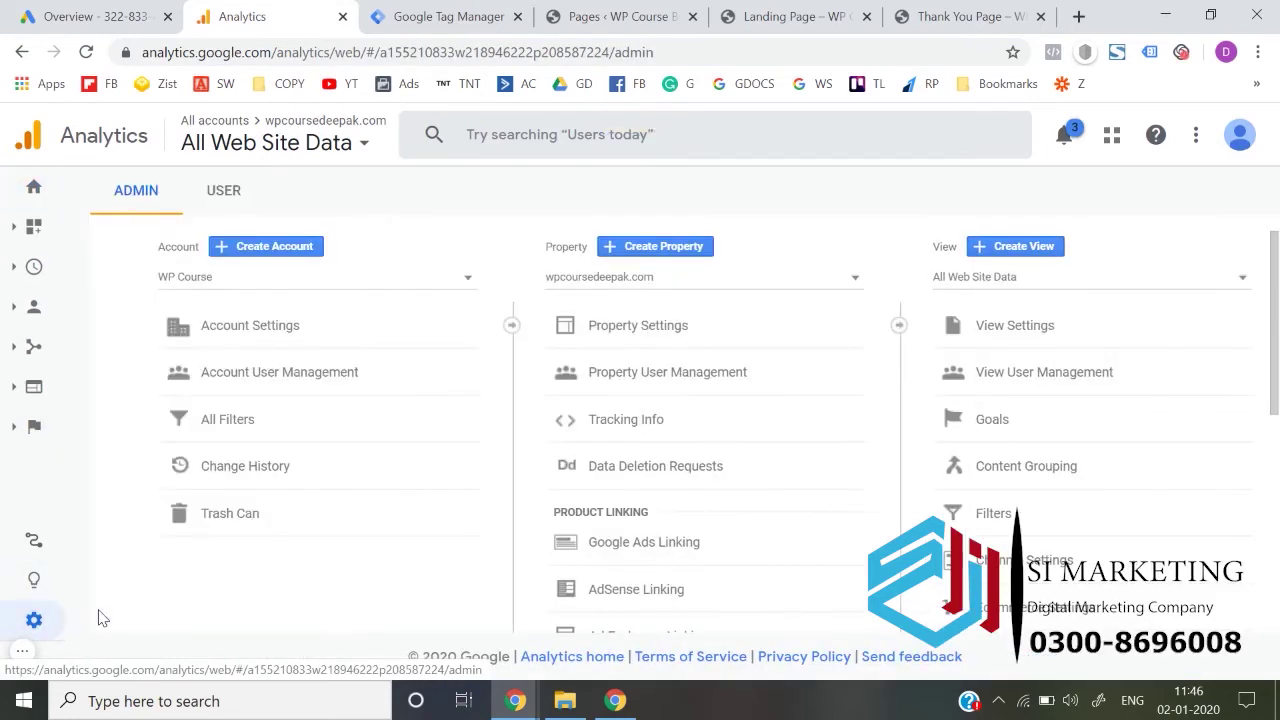
scroll(617, 493, down, 3)
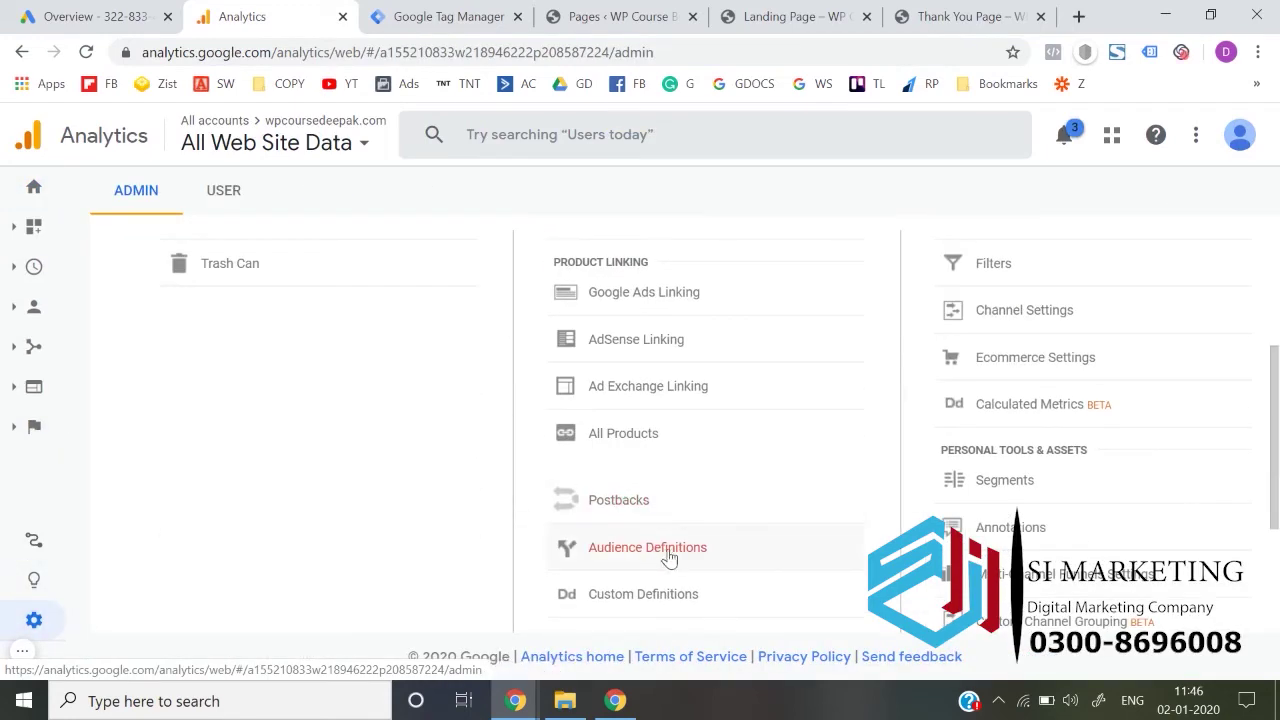
scroll(672, 553, down, 1)
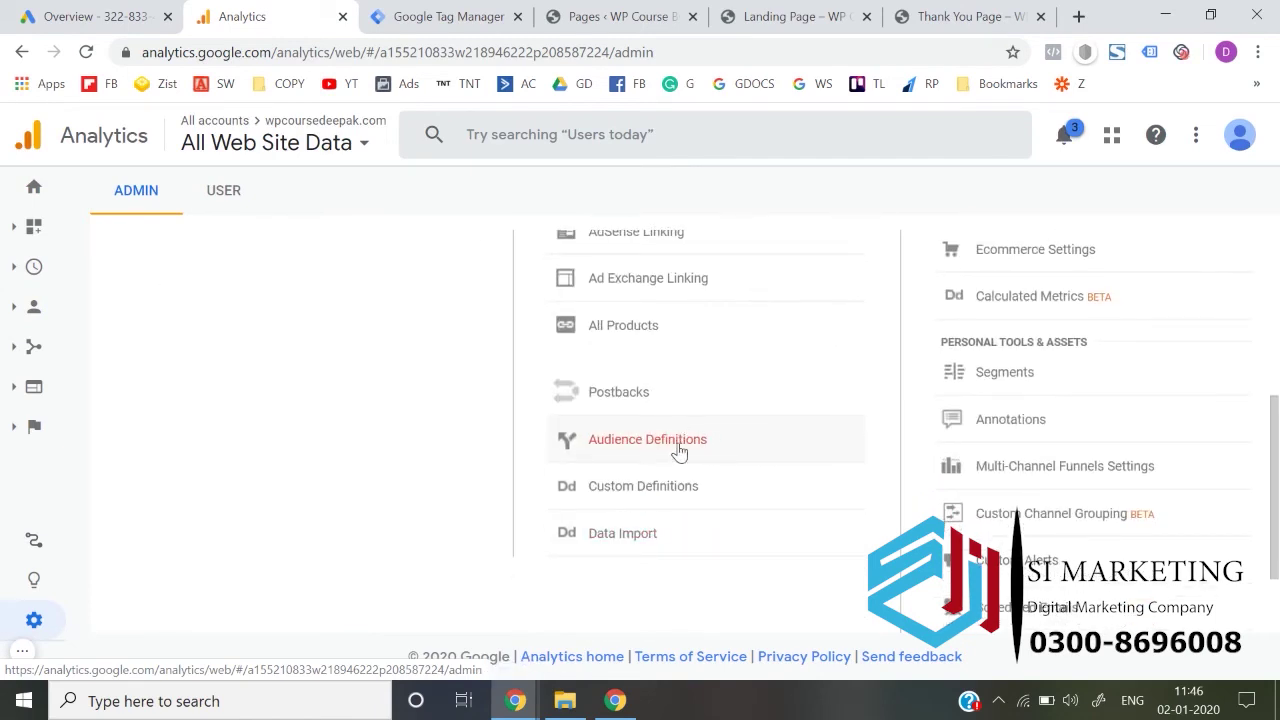
click(681, 448)
scroll(486, 497, down, 1)
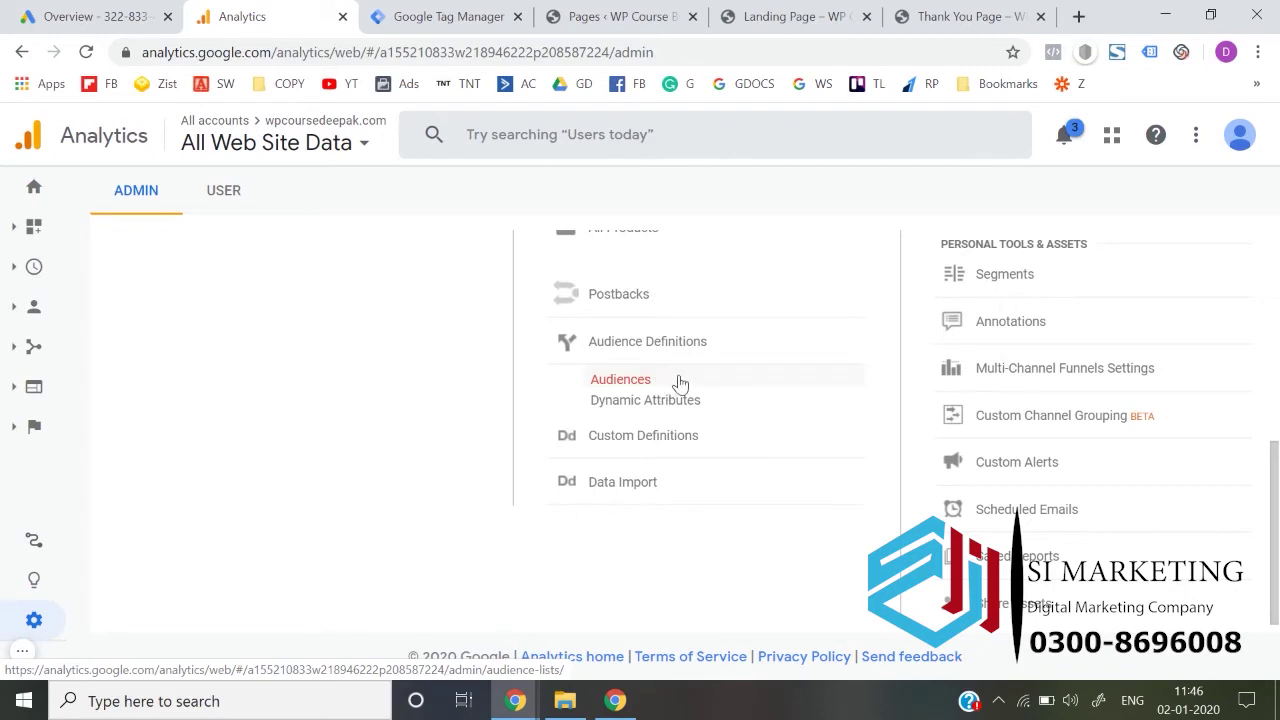
click(647, 384)
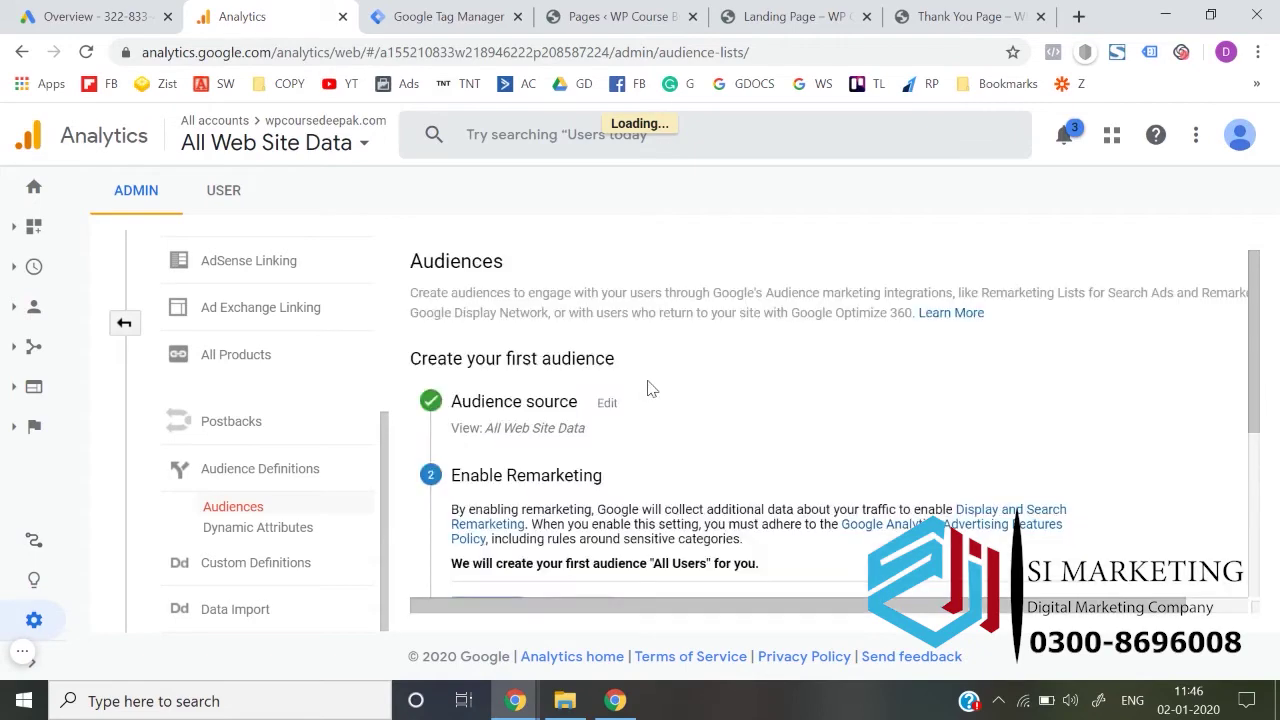
- Review the Enable Remarketing terms and proceed to the destinations for the first audience, All Users
scroll(646, 386, down, 2)
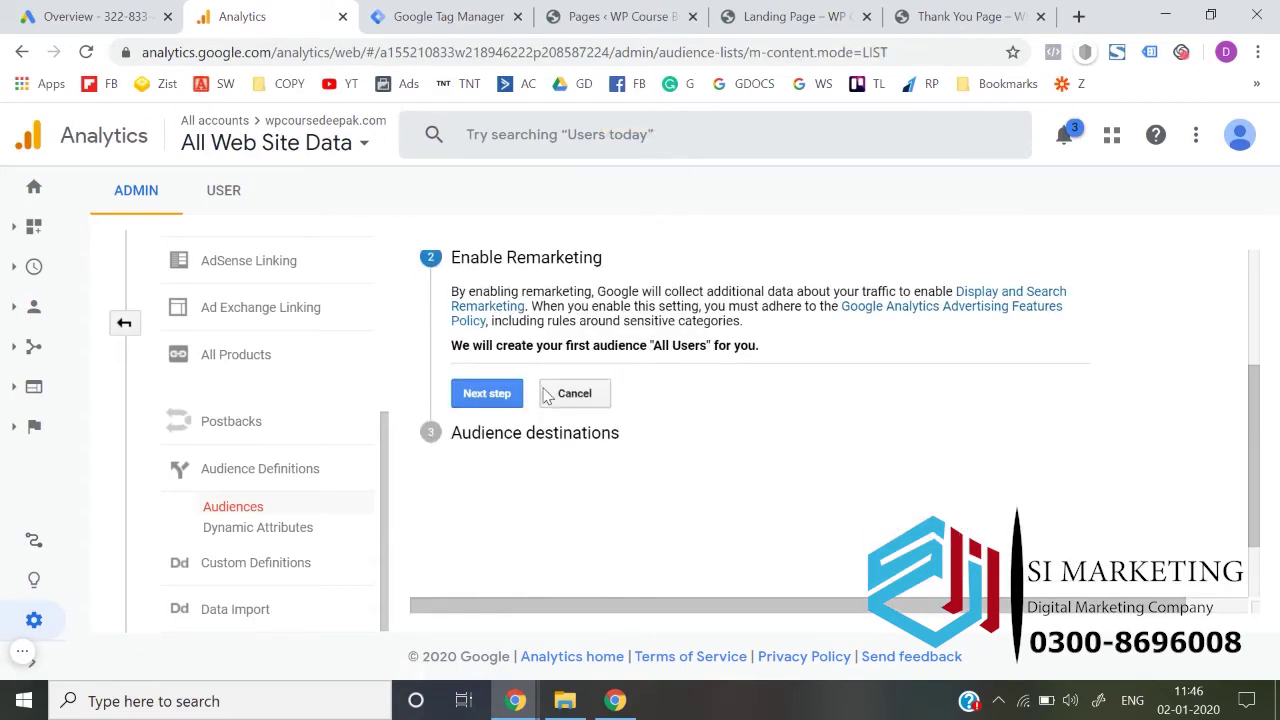
scroll(545, 395, up, 3)
scroll(543, 391, down, 4)
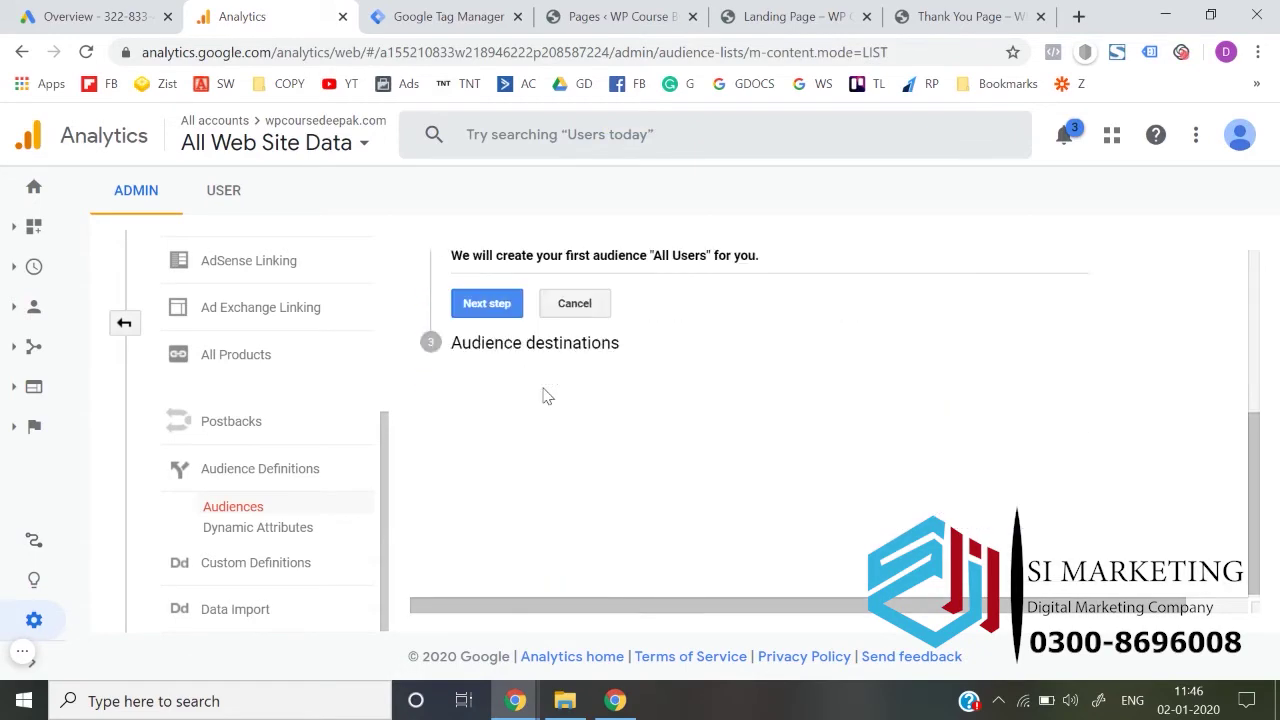
scroll(500, 310, up, 2)
scroll(495, 312, down, 1)
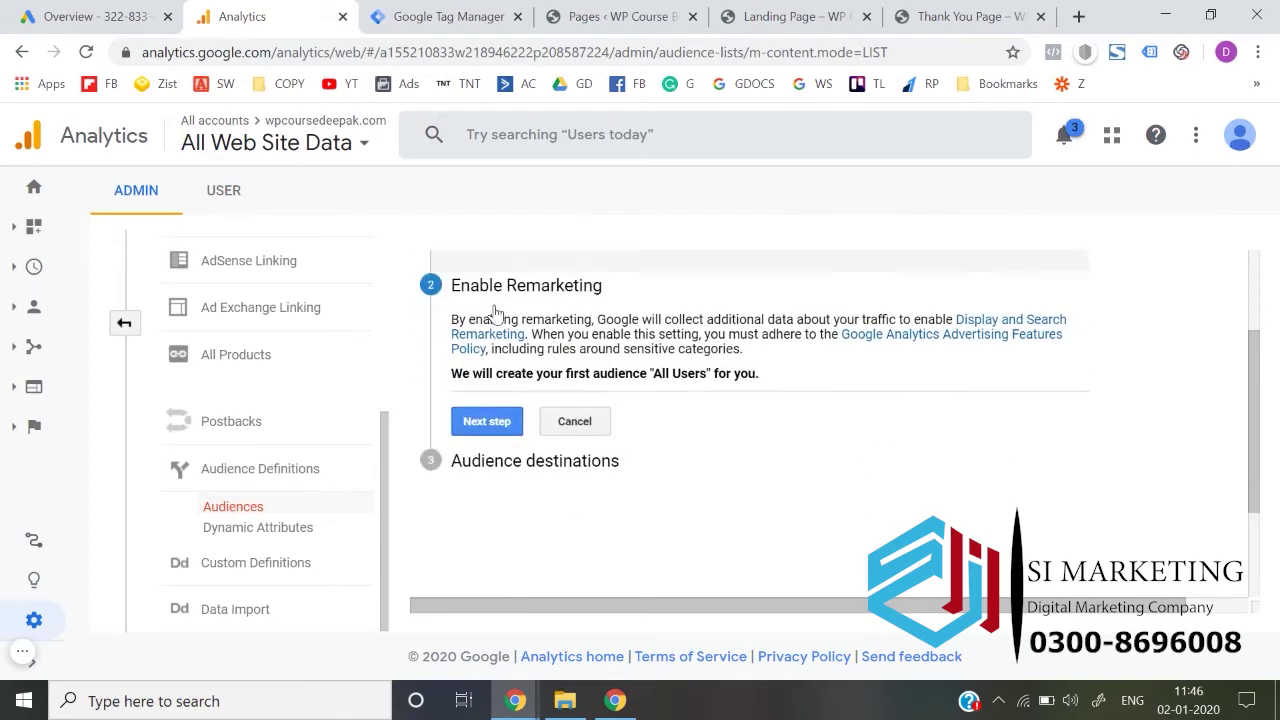
click(487, 423)
scroll(490, 440, down, 1)
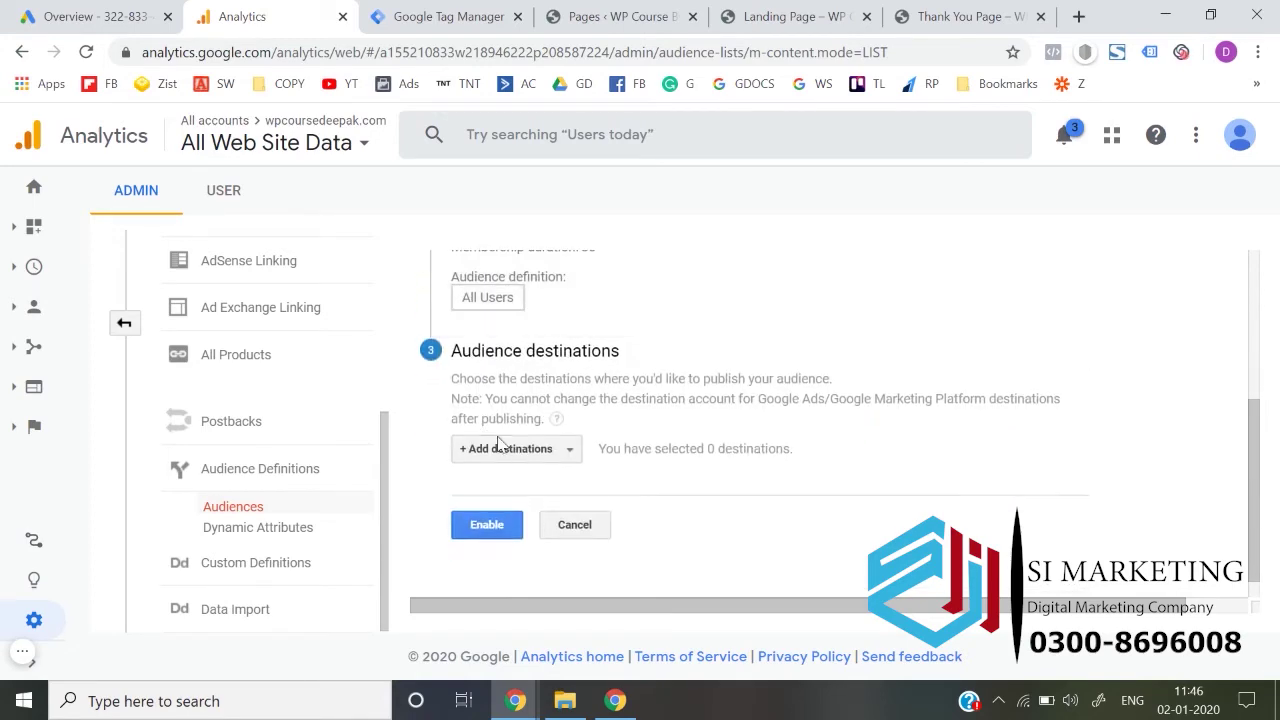
- Publish the All Users audience to the linked Google Ads account, enable it and return to the audience list
click(528, 449)
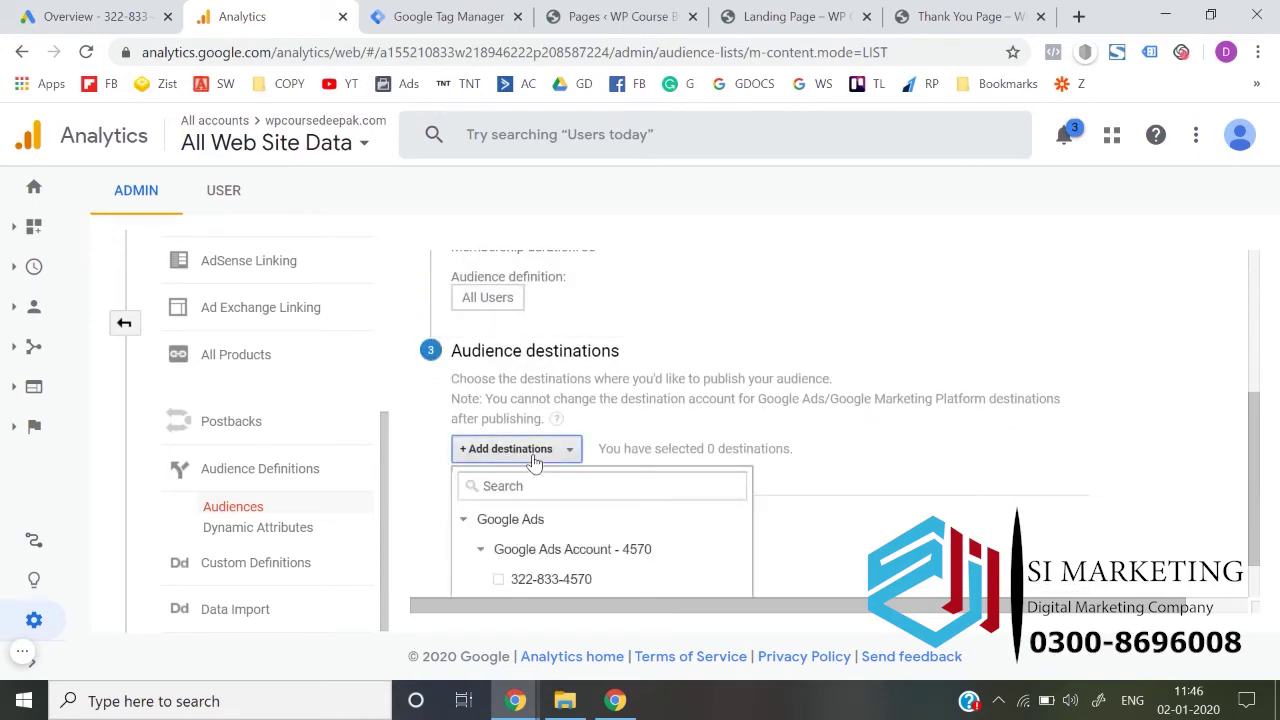
click(533, 578)
scroll(893, 517, down, 1)
click(889, 538)
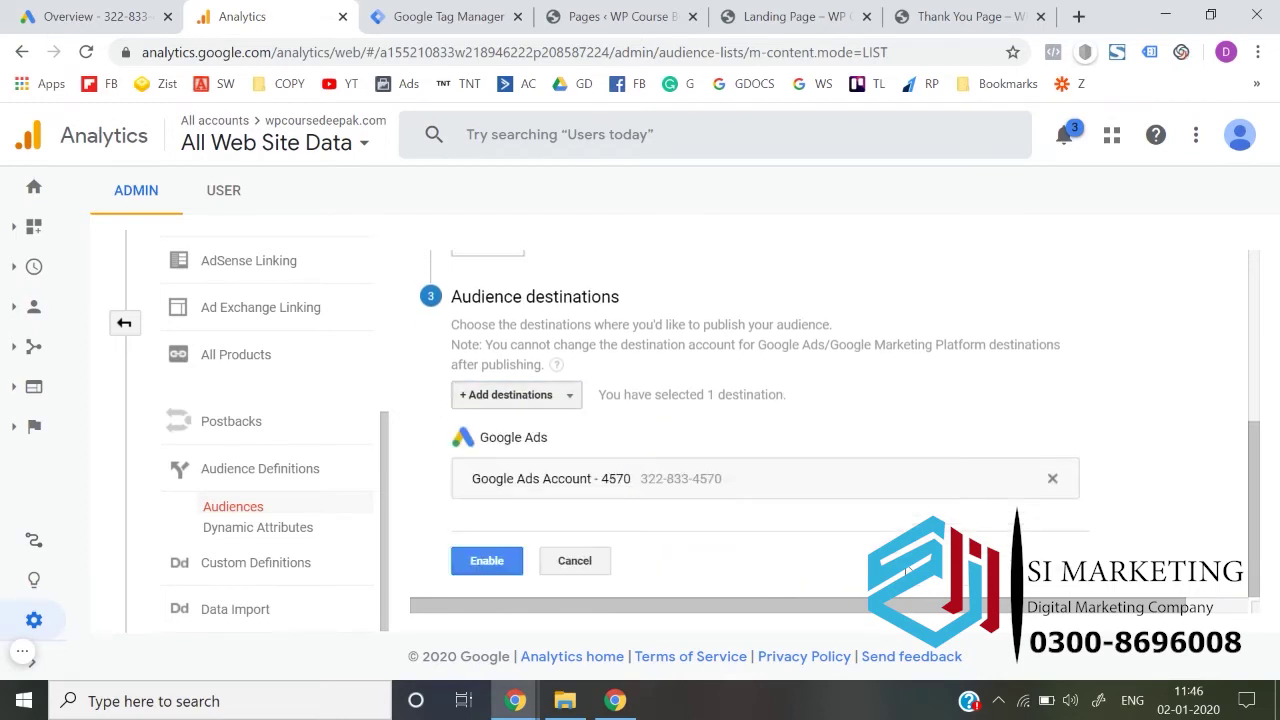
click(495, 564)
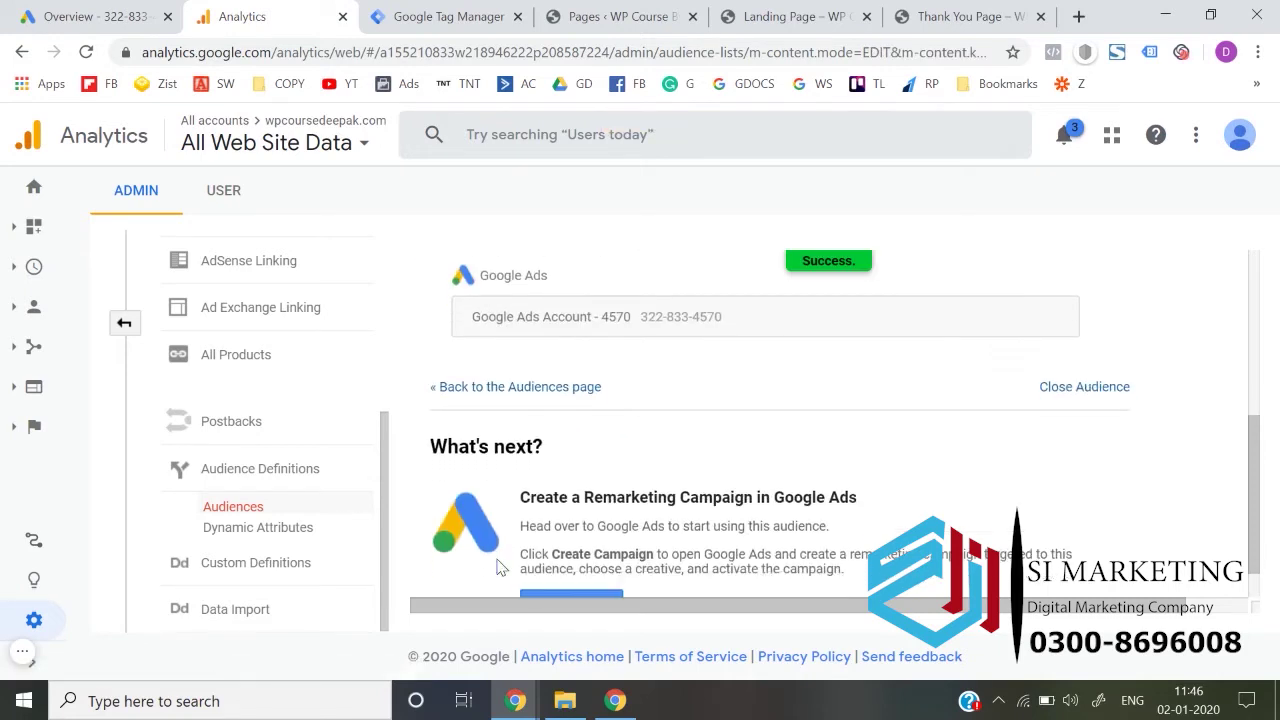
click(525, 390)
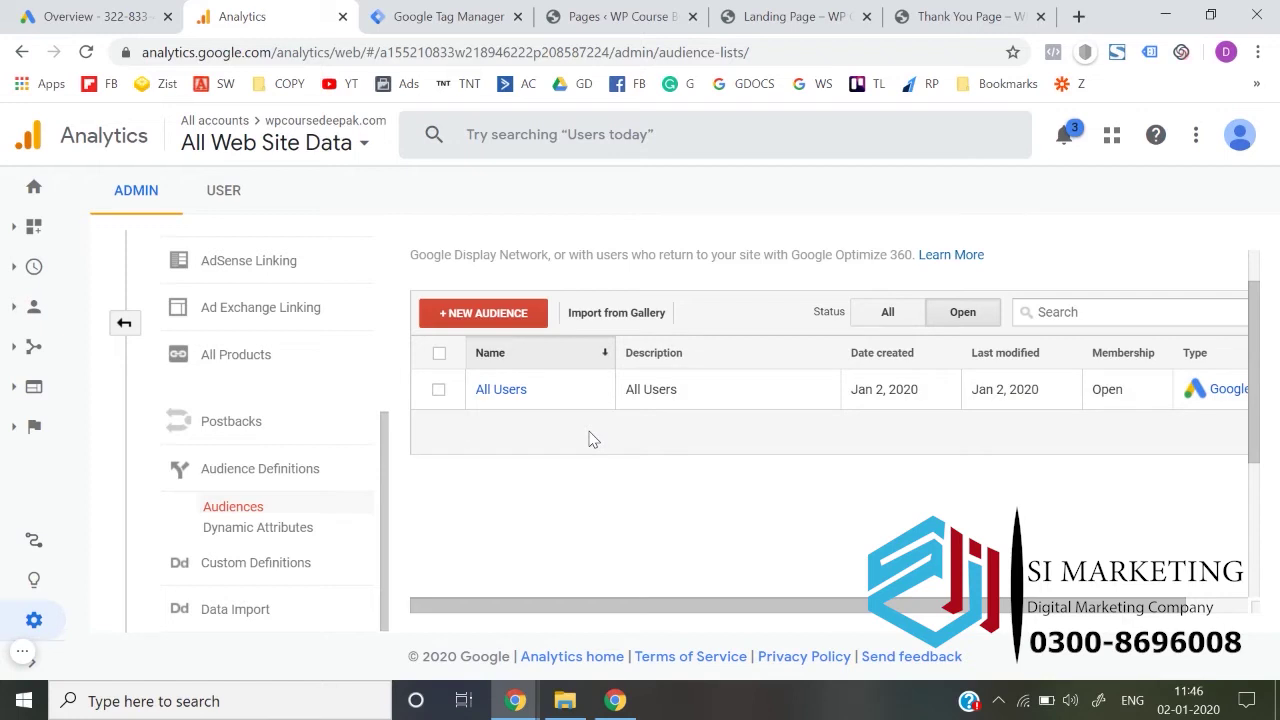
- Start a new audience with a custom definition and open the advanced Conditions in the Audience Builder
click(497, 322)
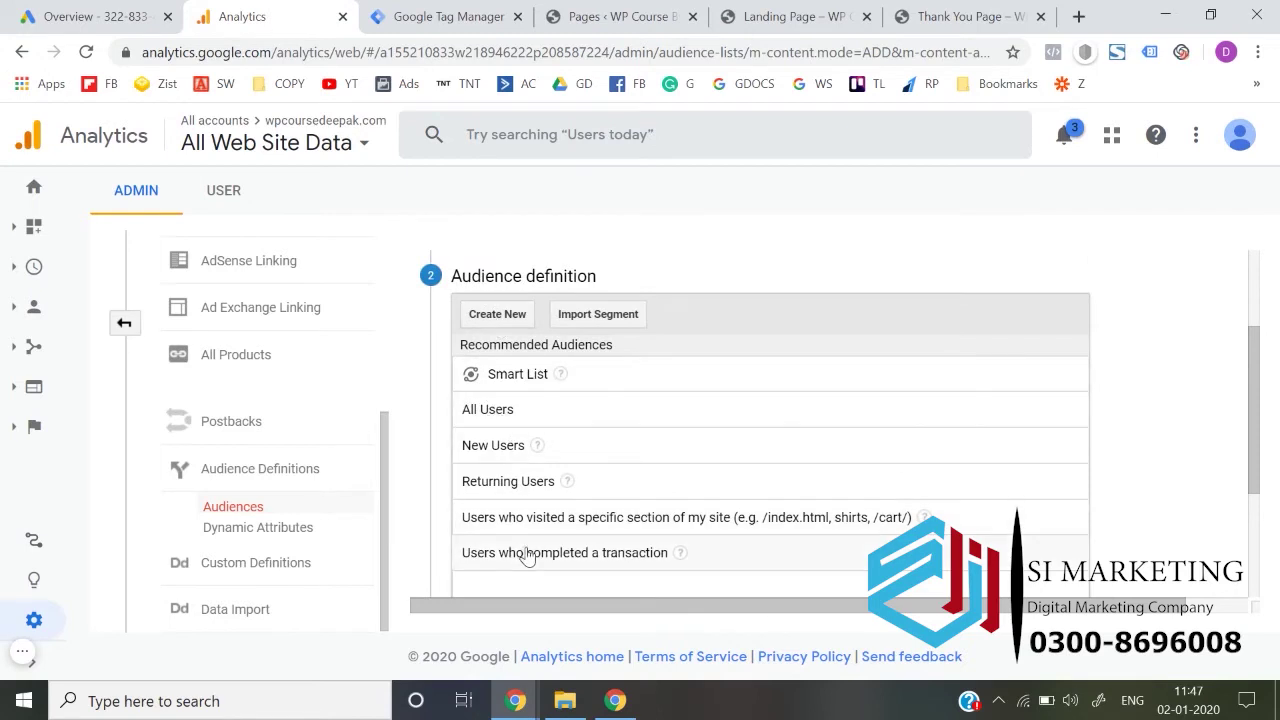
click(513, 328)
scroll(520, 337, down, 2)
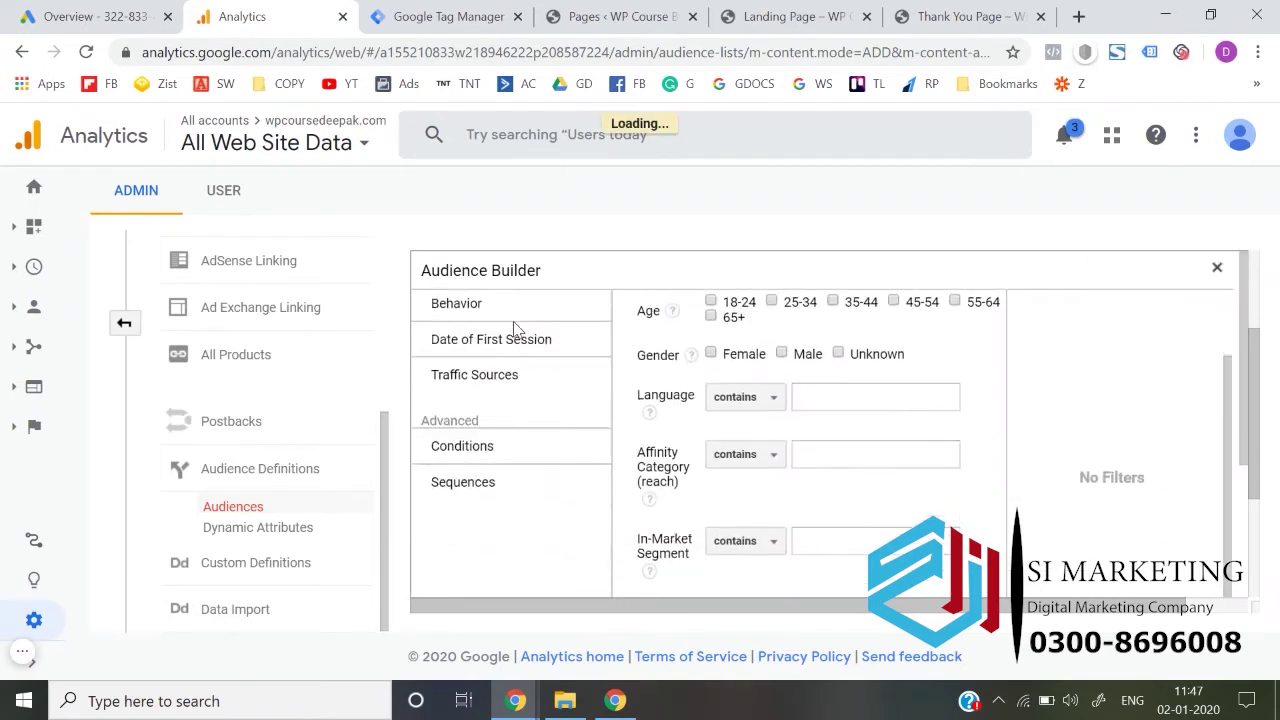
click(474, 440)
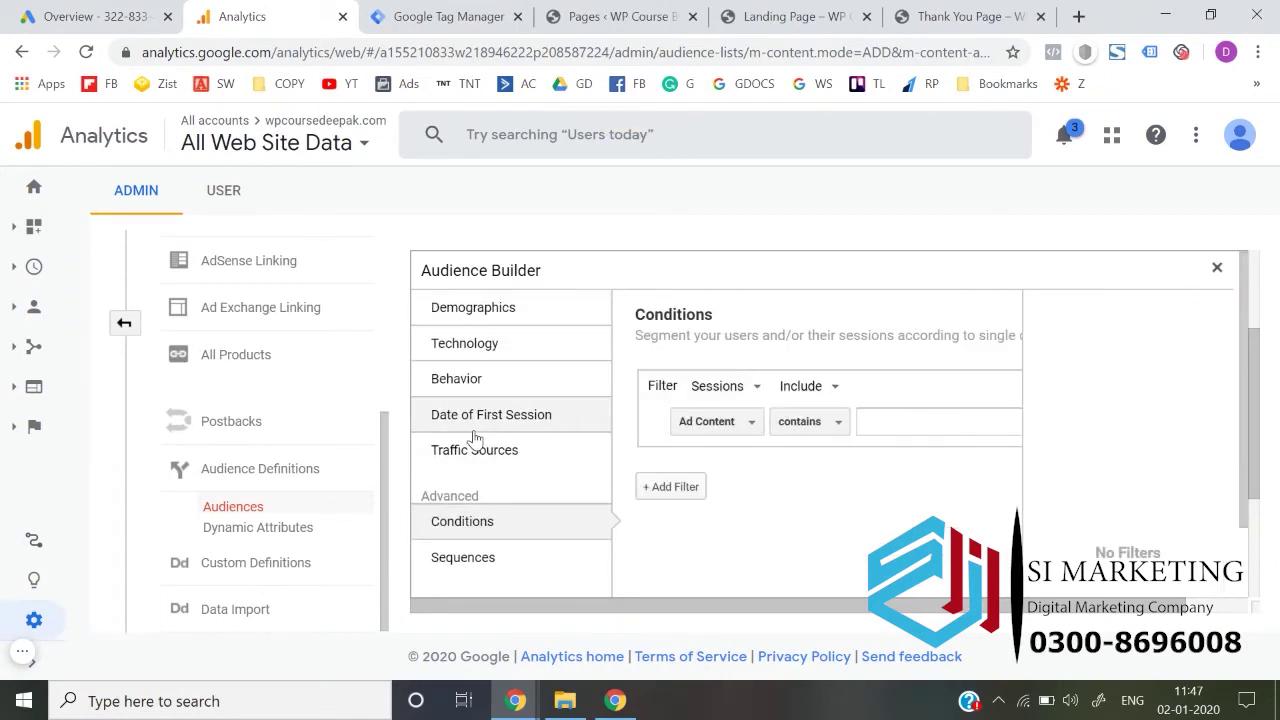
- Find the Page dimension and use it in the condition filter in place of Ad Content
click(718, 429)
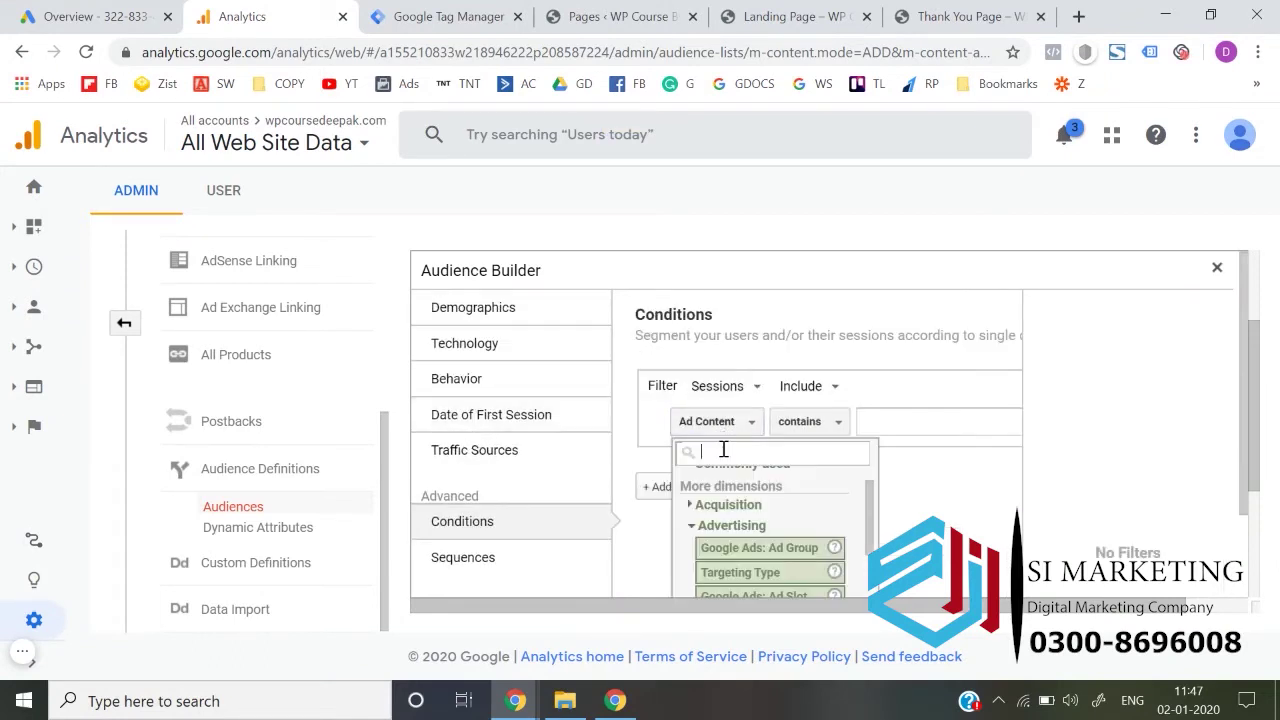
text(page)
scroll(757, 509, down, 6)
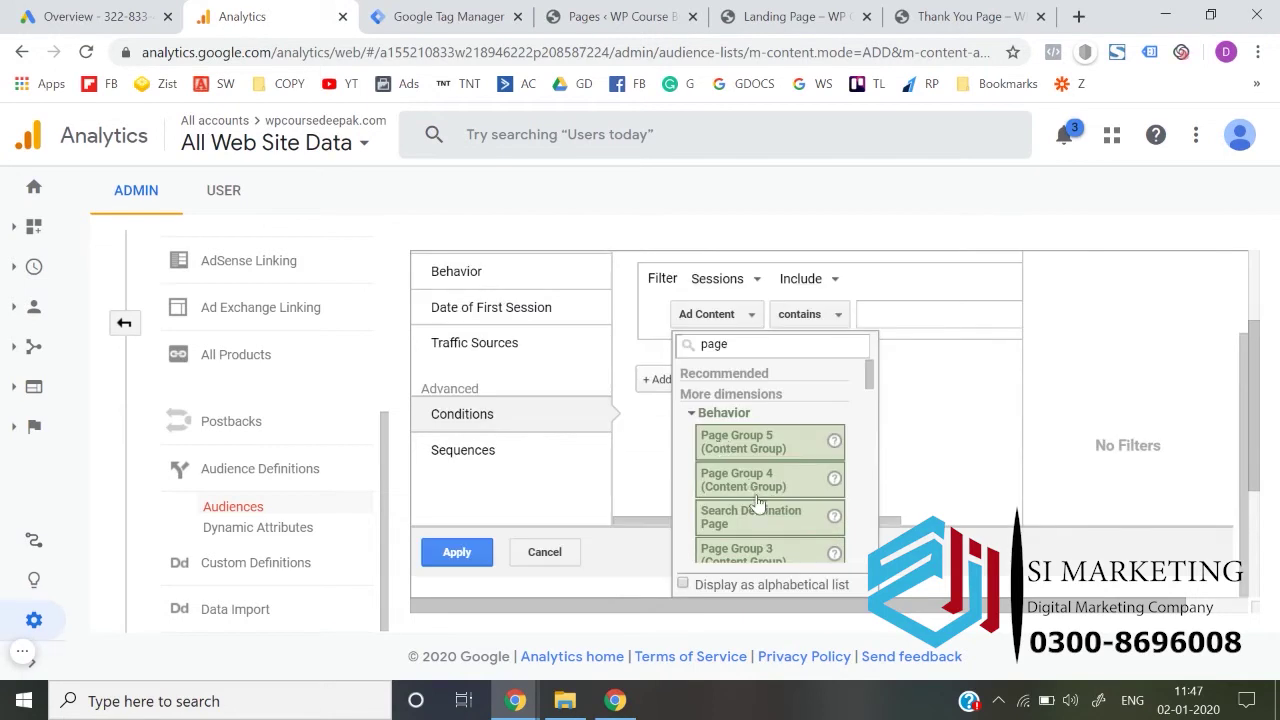
scroll(759, 511, down, 1)
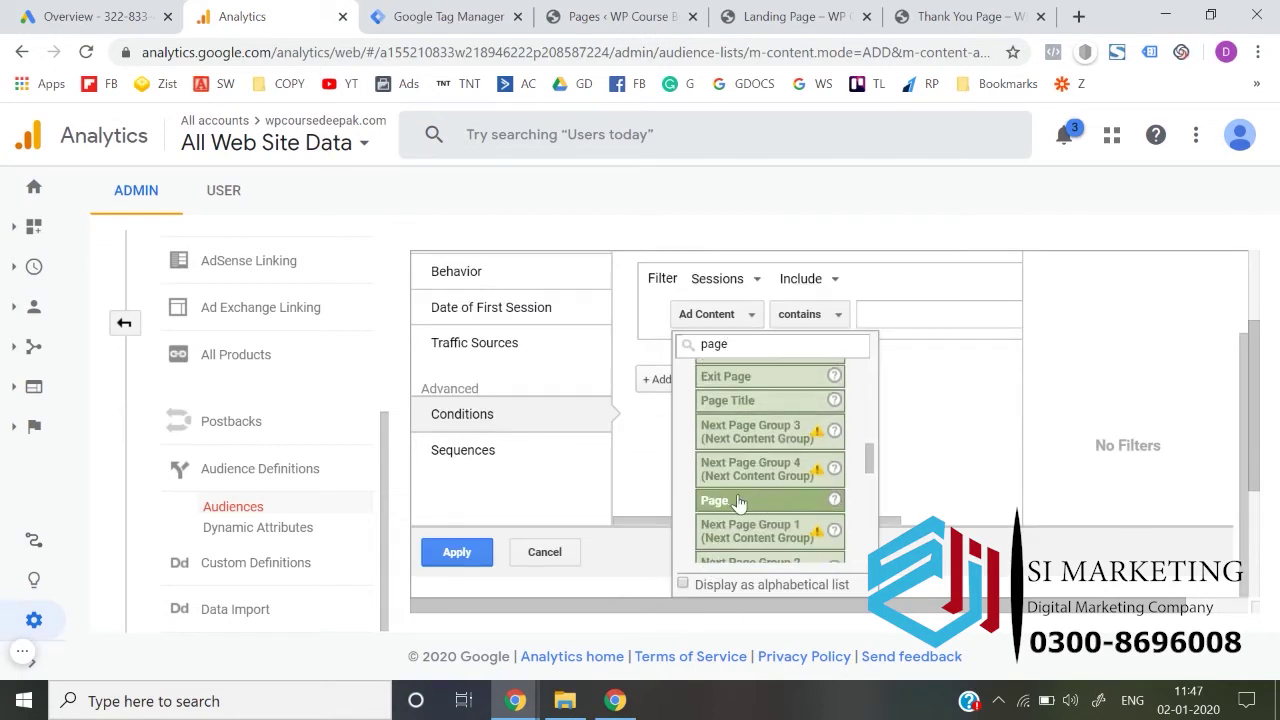
click(745, 503)
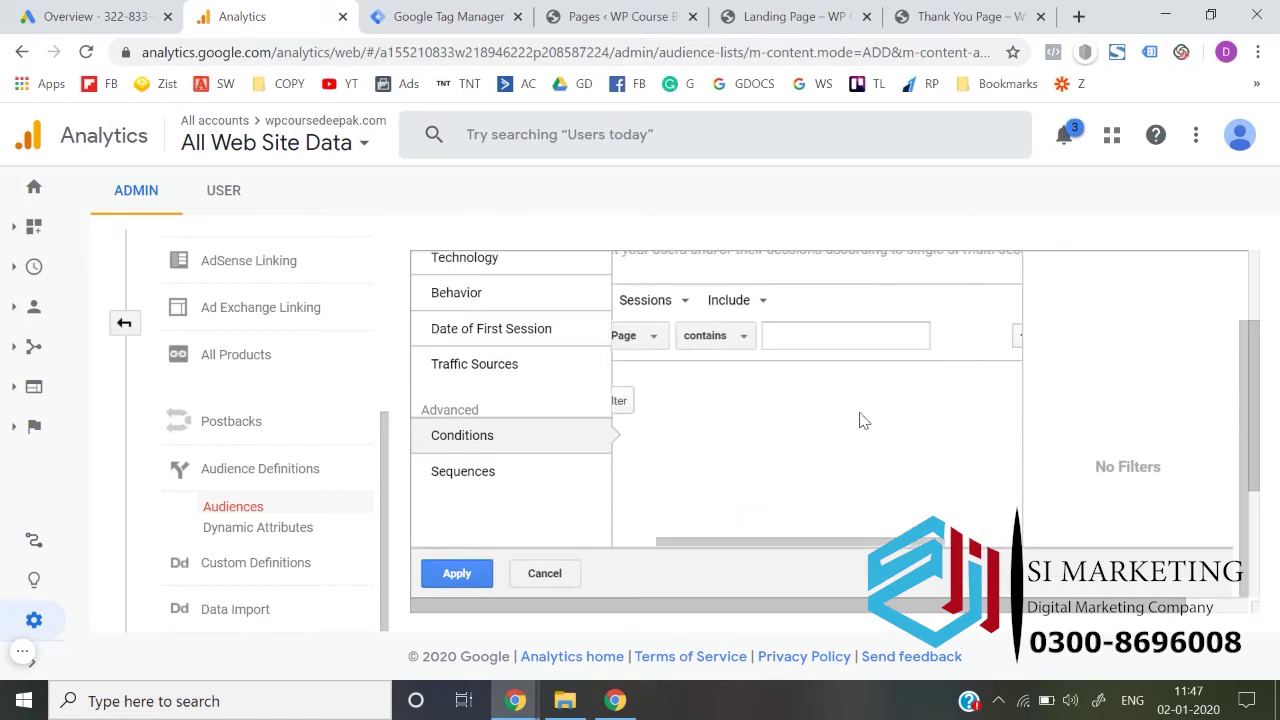
- Make the Page condition exactly match /thank-you-page/ and apply the audience definition
click(712, 337)
click(731, 376)
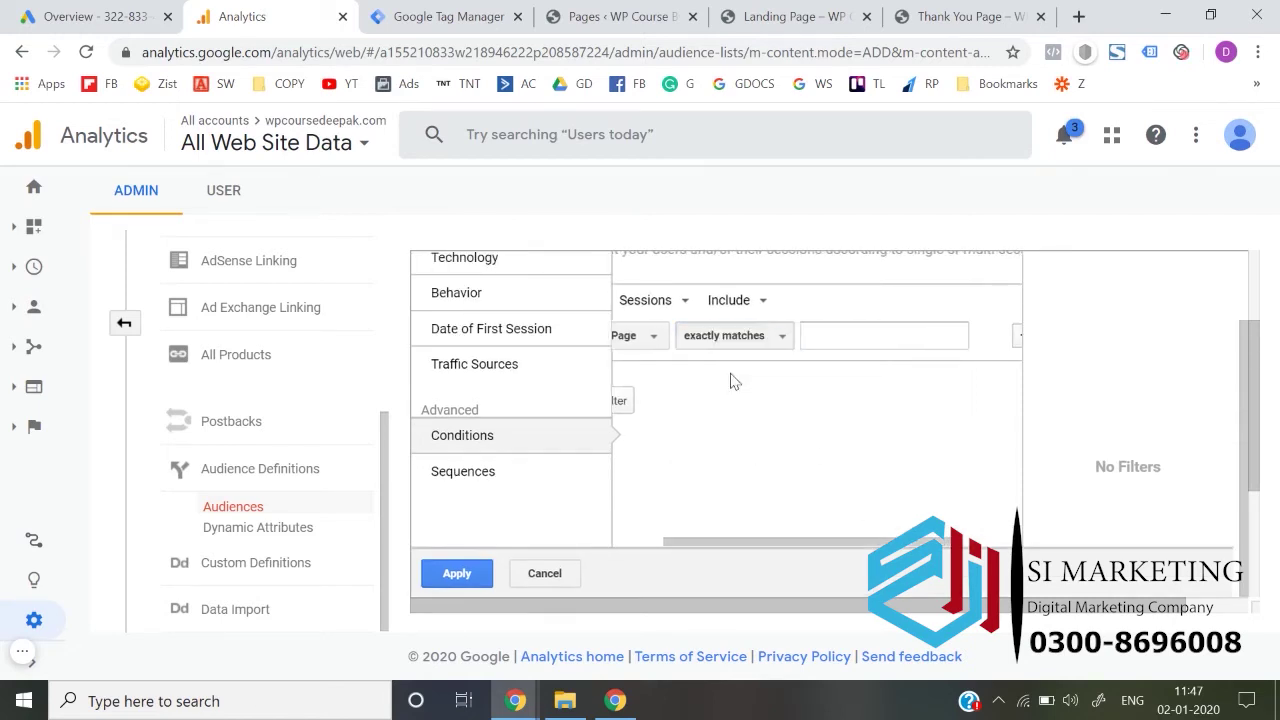
click(832, 337)
text(/thank-you-page/)
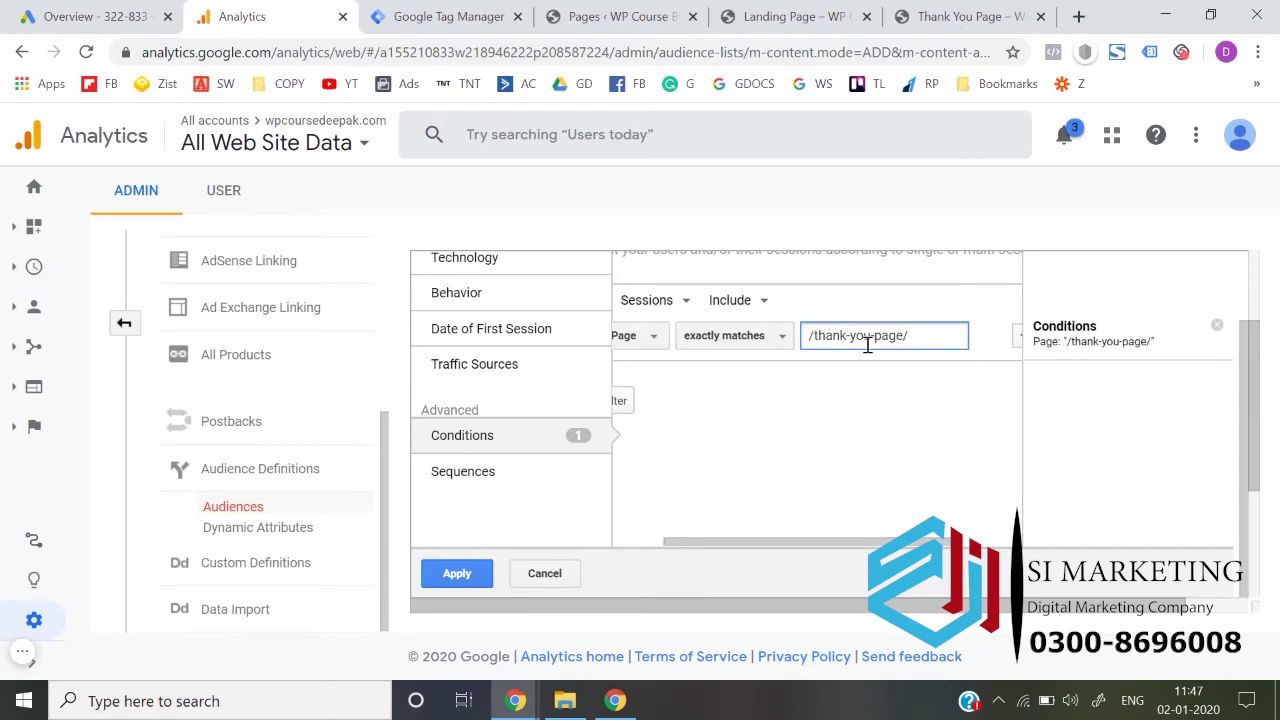
click(826, 404)
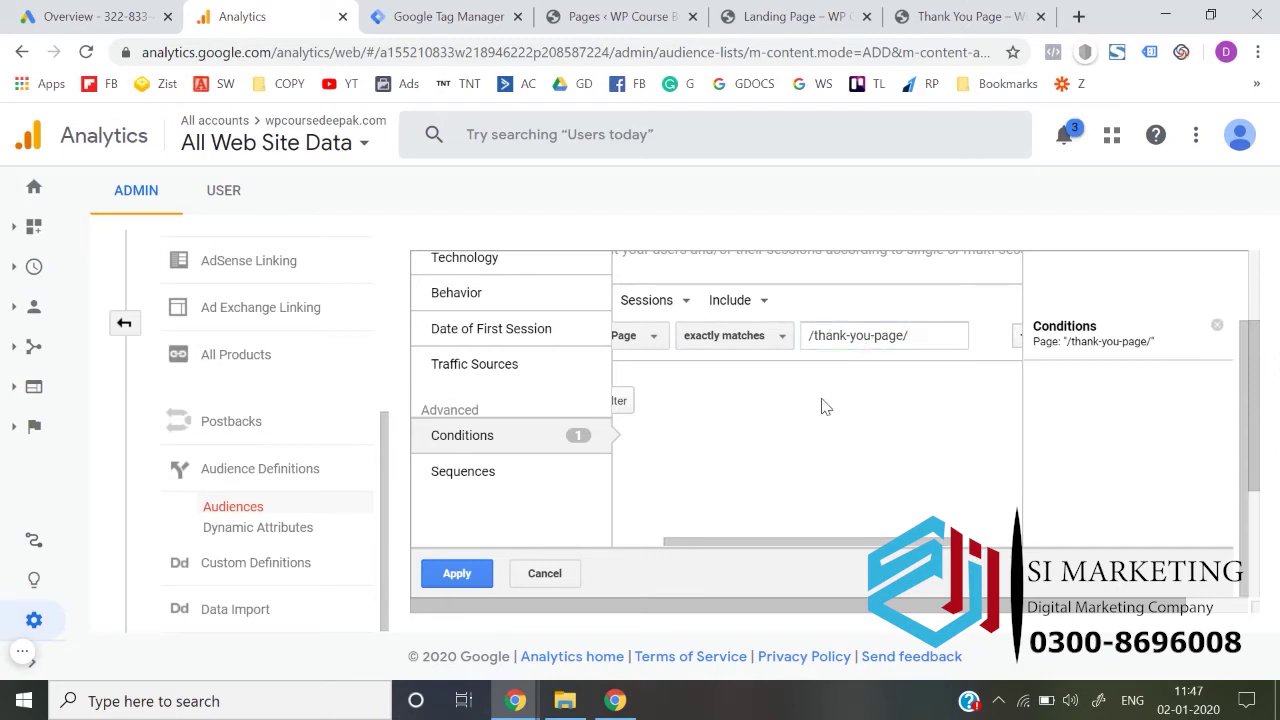
click(456, 573)
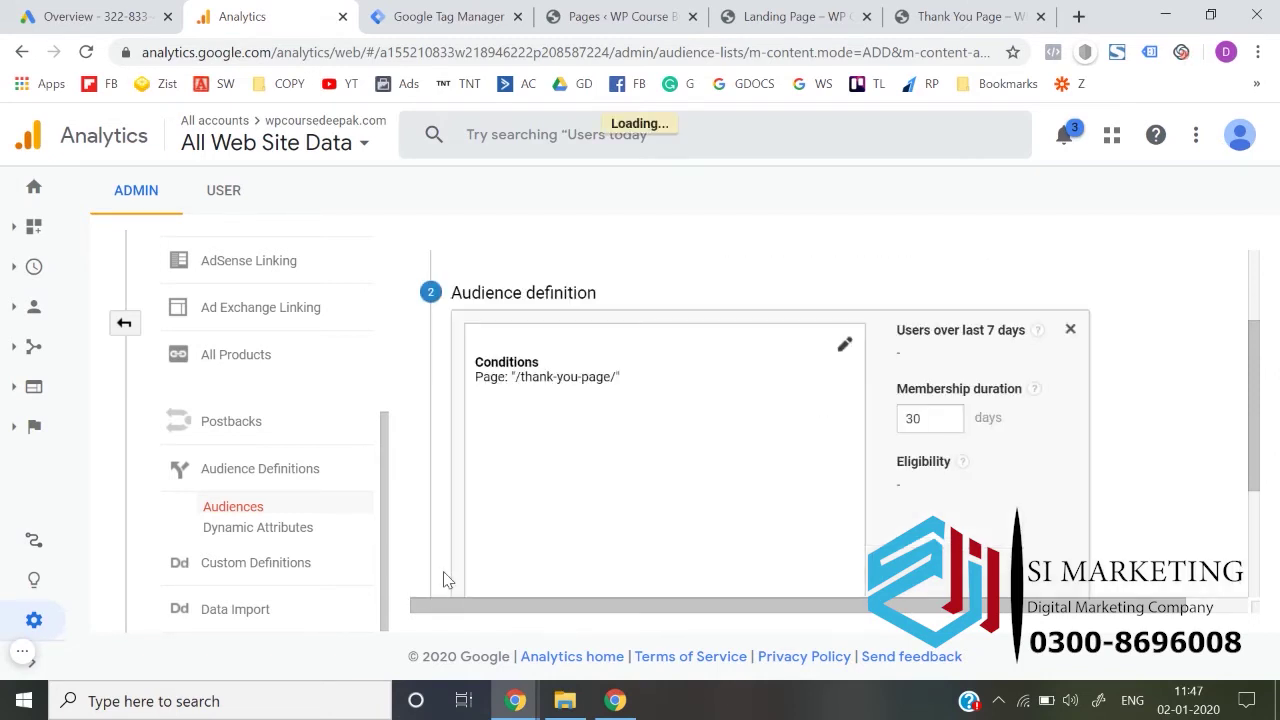
- Keep the 30-day membership duration, name the audience "Leads - GA" and continue to its destinations
double_click(936, 417)
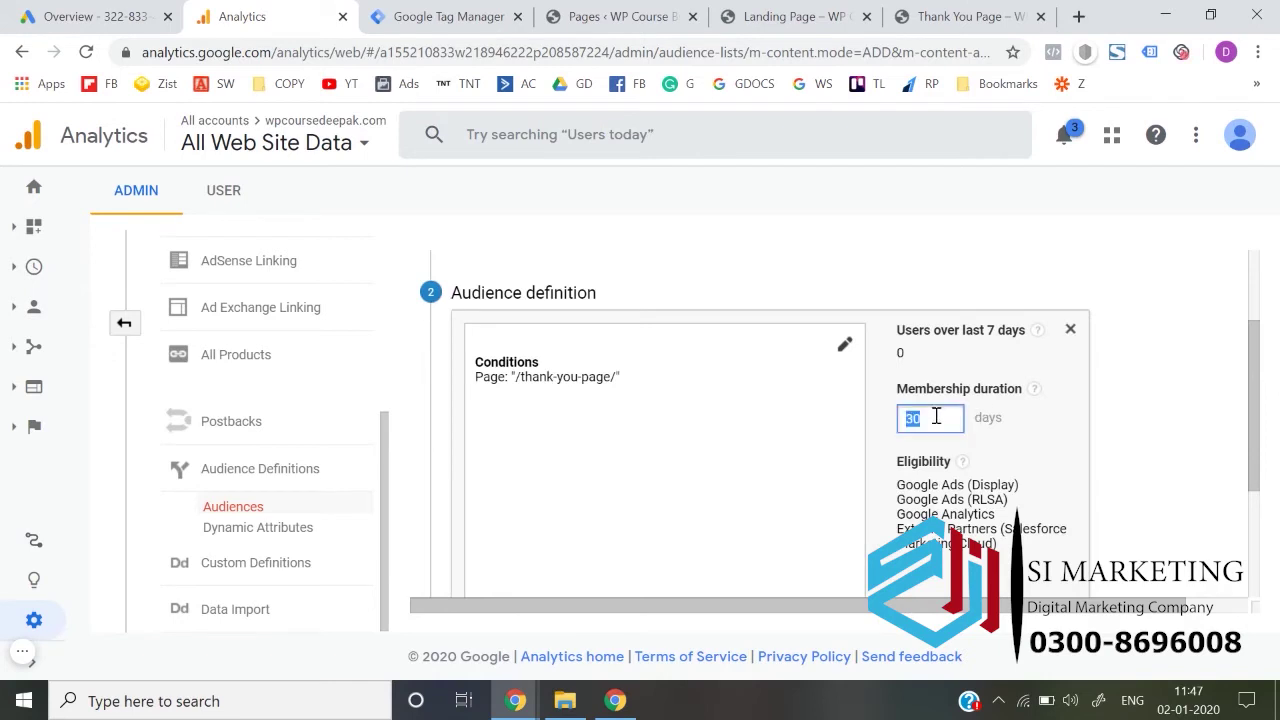
click(1122, 437)
scroll(1122, 436, down, 3)
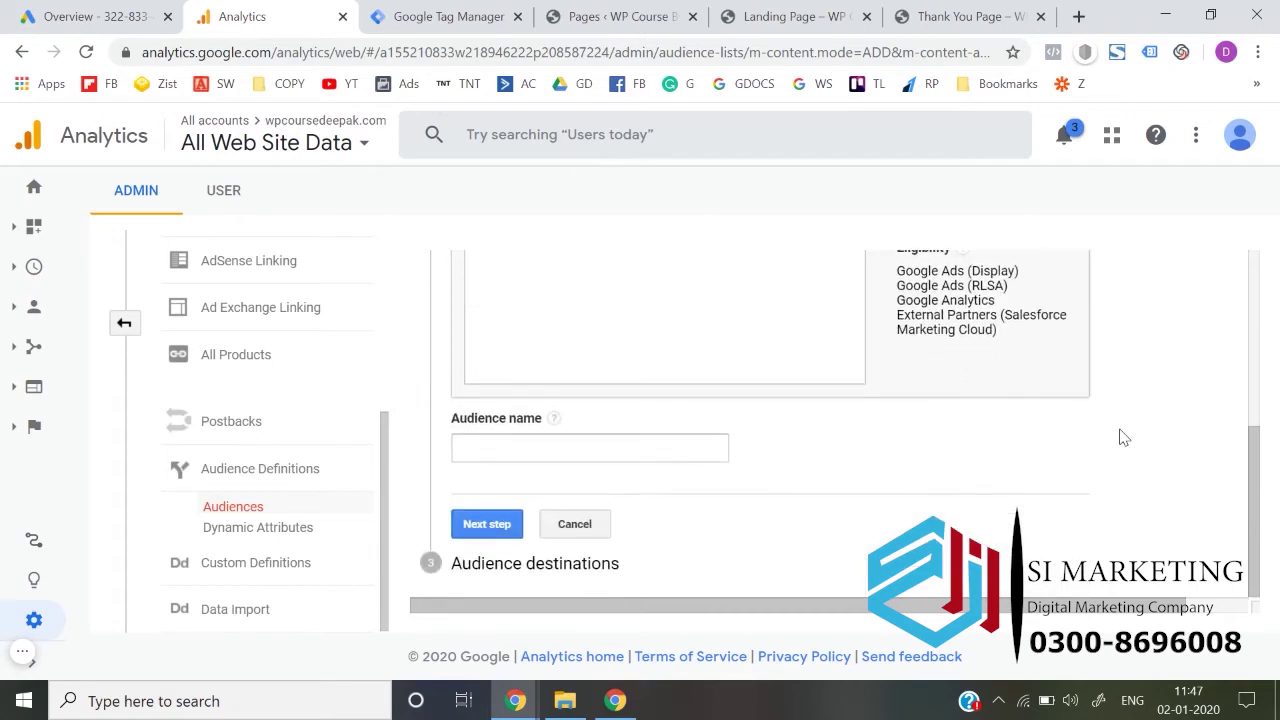
click(617, 441)
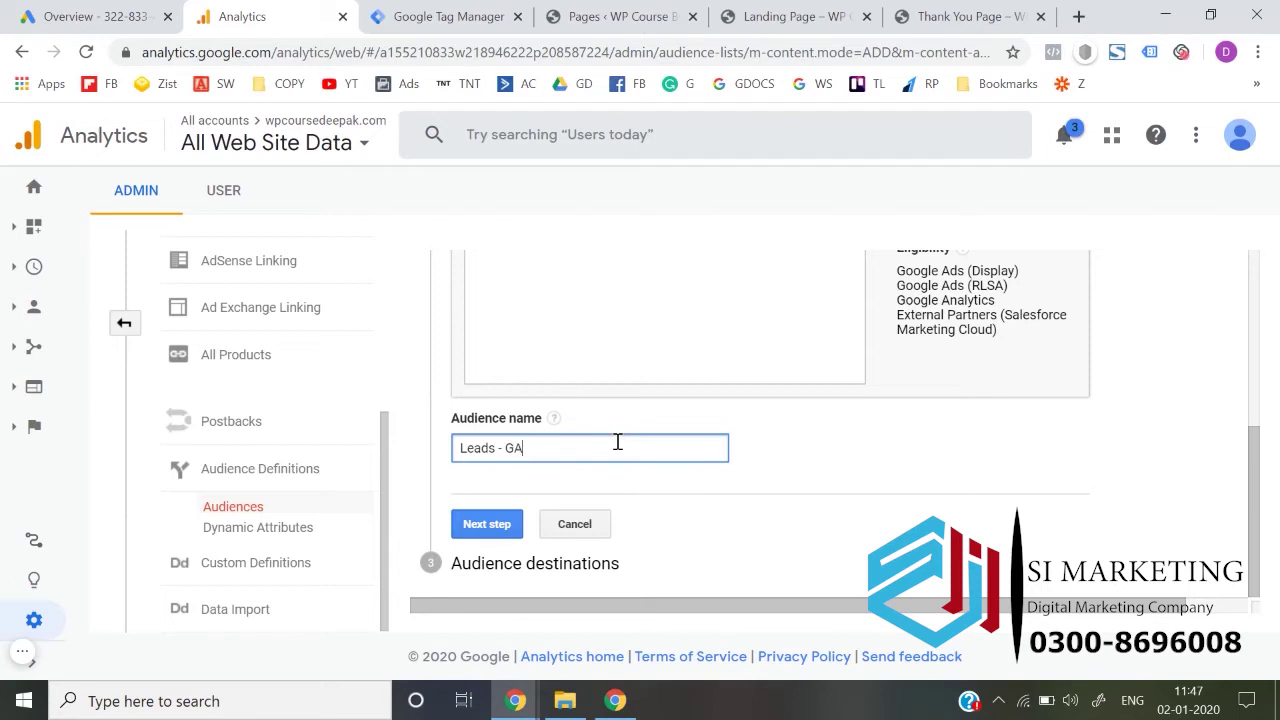
click(487, 524)
- Publish the Leads - GA audience to the linked Google Ads account and leave the Audiences page
click(522, 381)
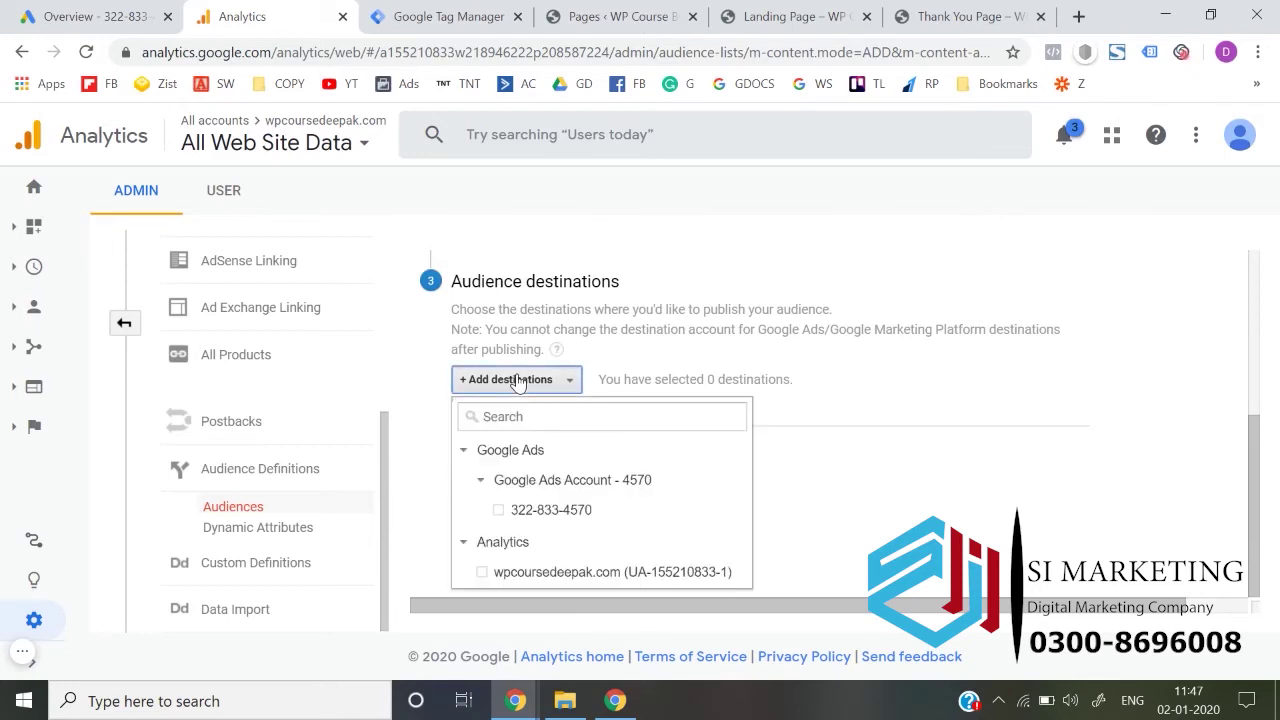
click(499, 511)
click(487, 548)
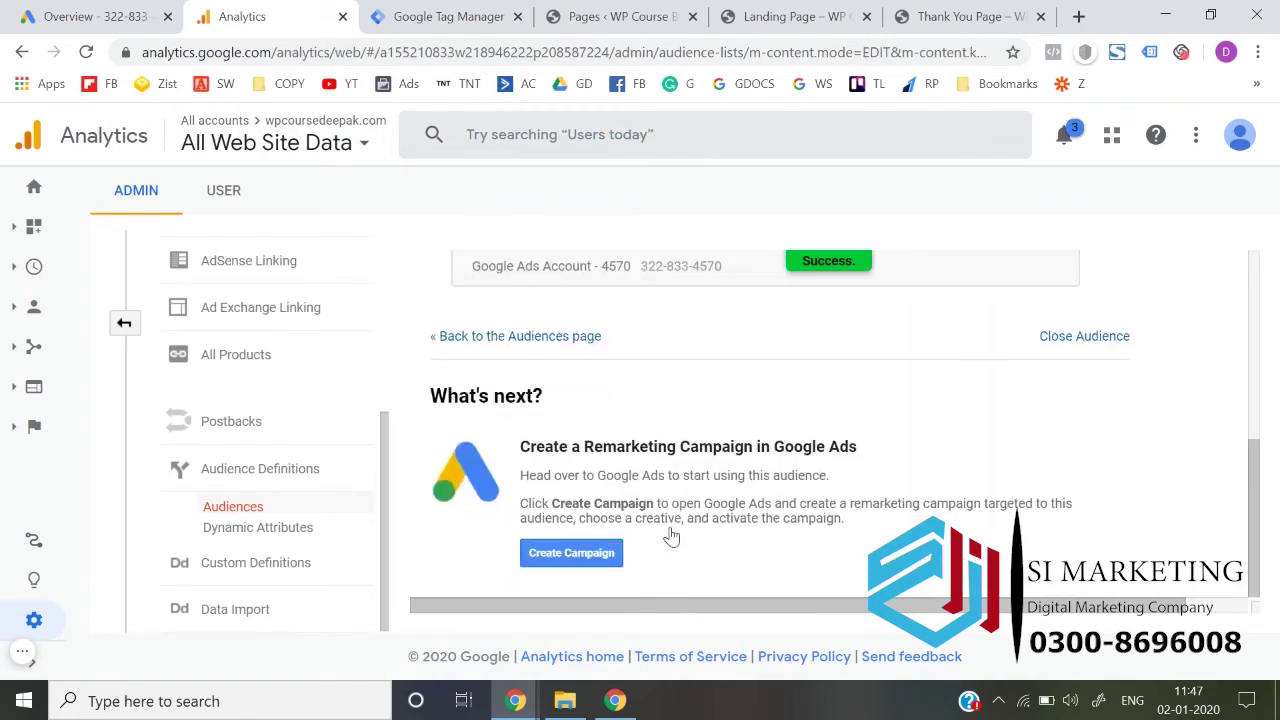
click(511, 336)
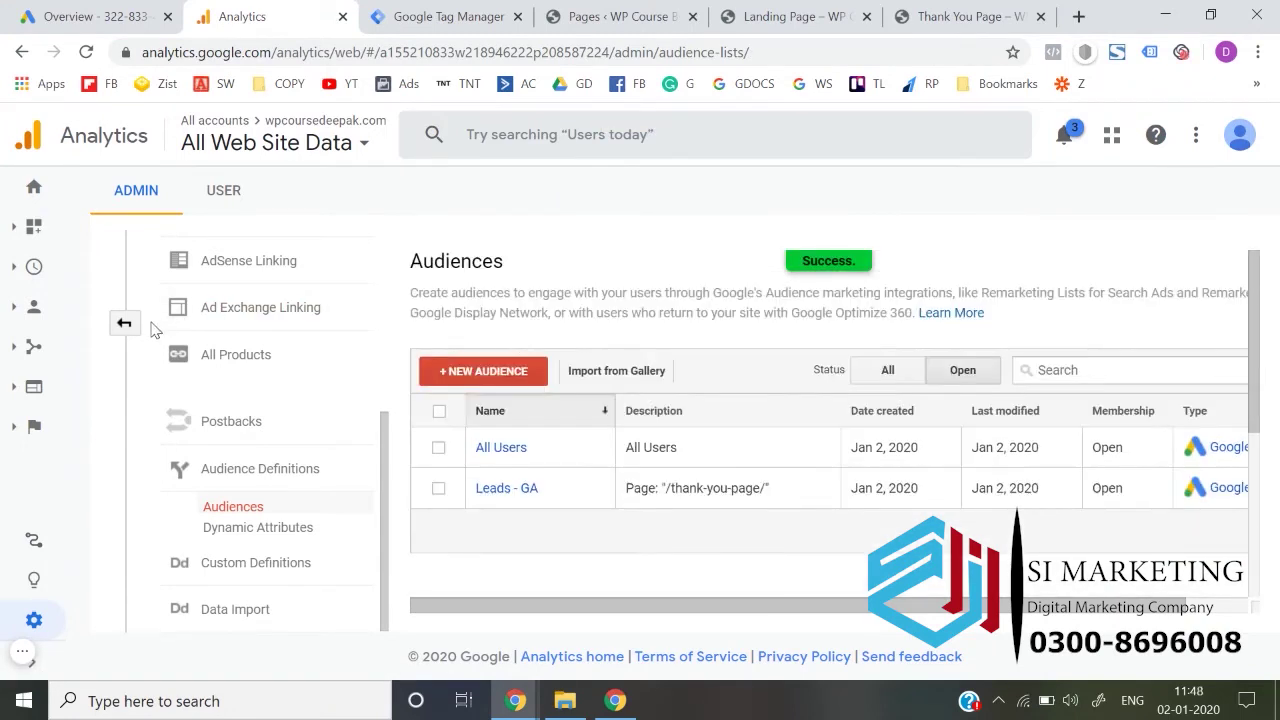
click(120, 322)
- Switch to Google Ads, reload it and start a new conversion action in Conversions
click(95, 16)
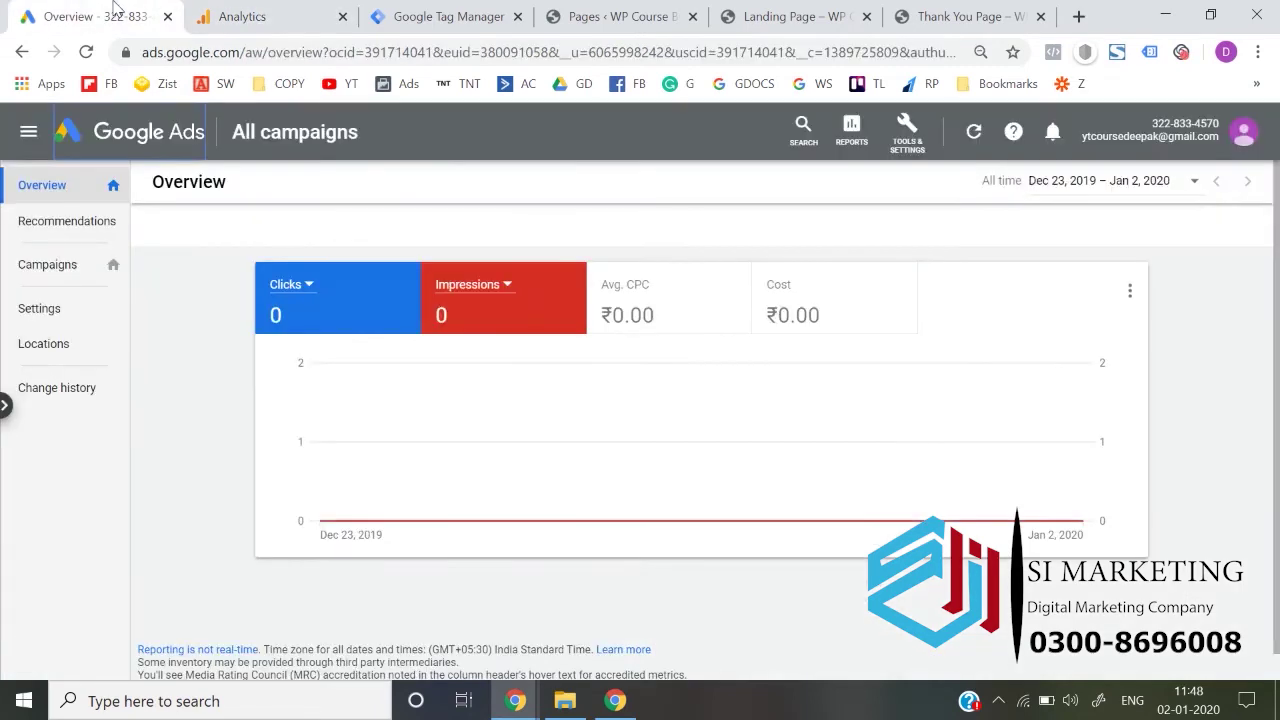
click(86, 51)
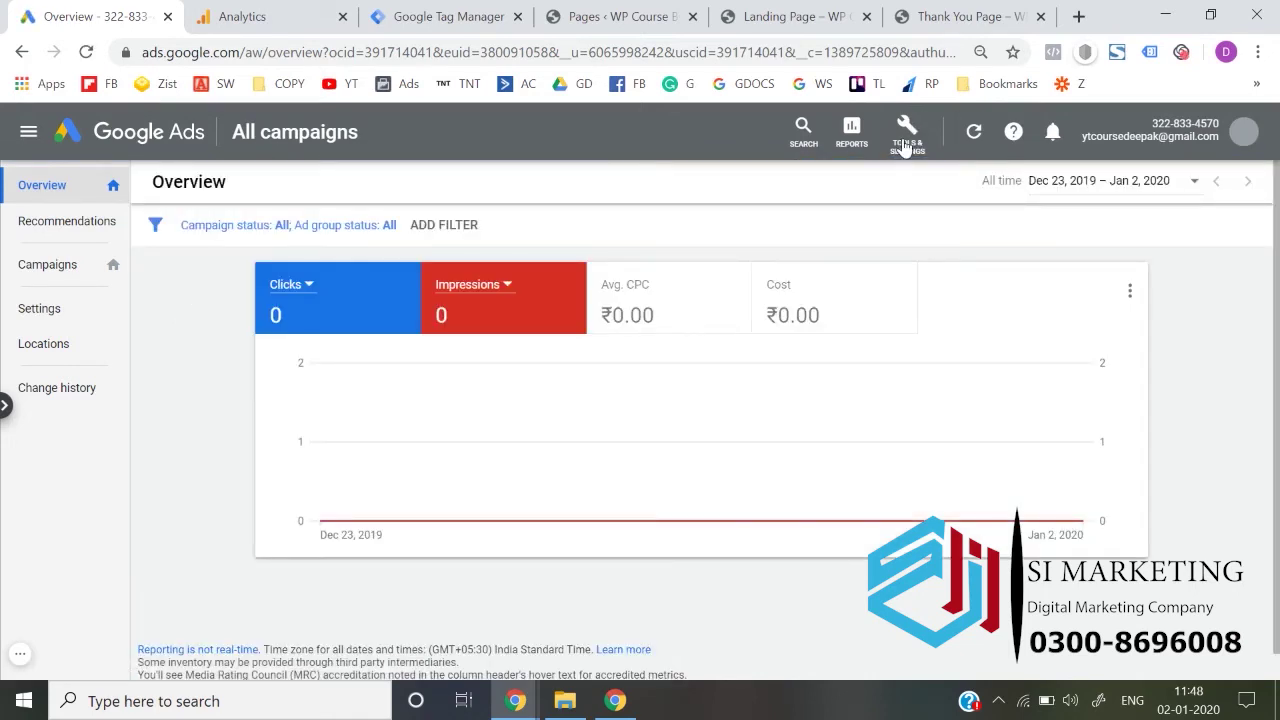
click(910, 150)
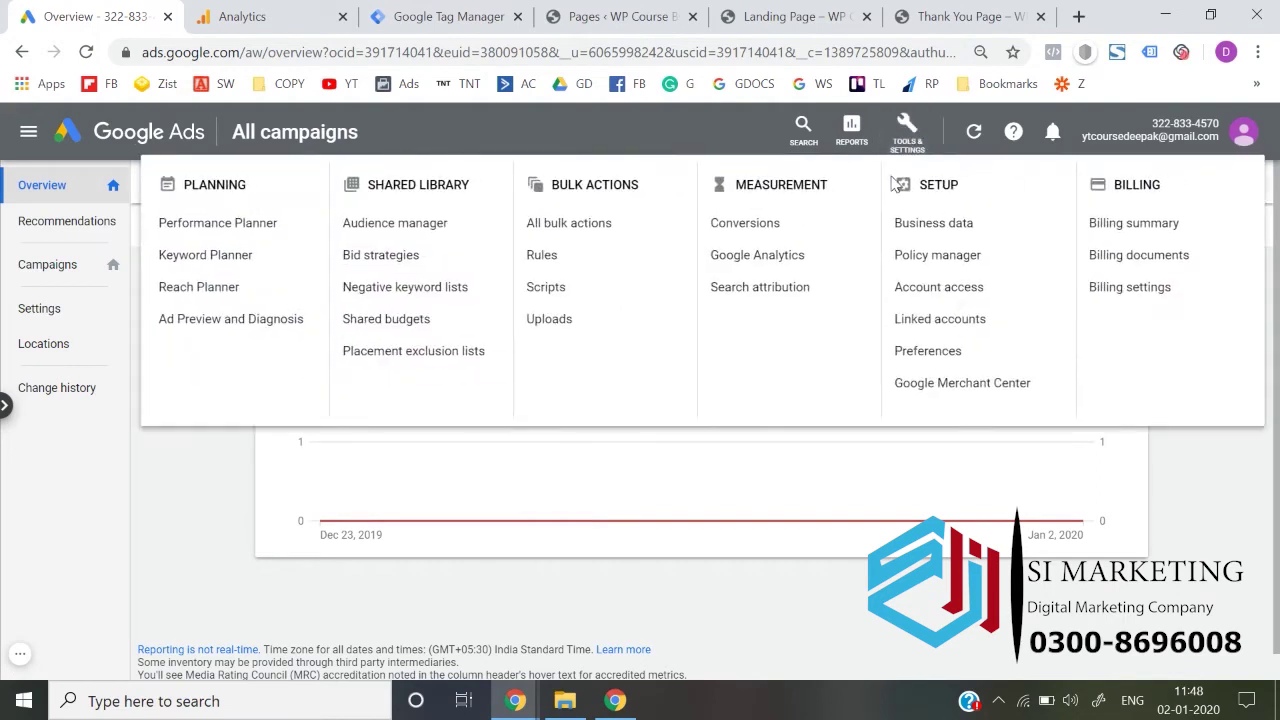
click(743, 225)
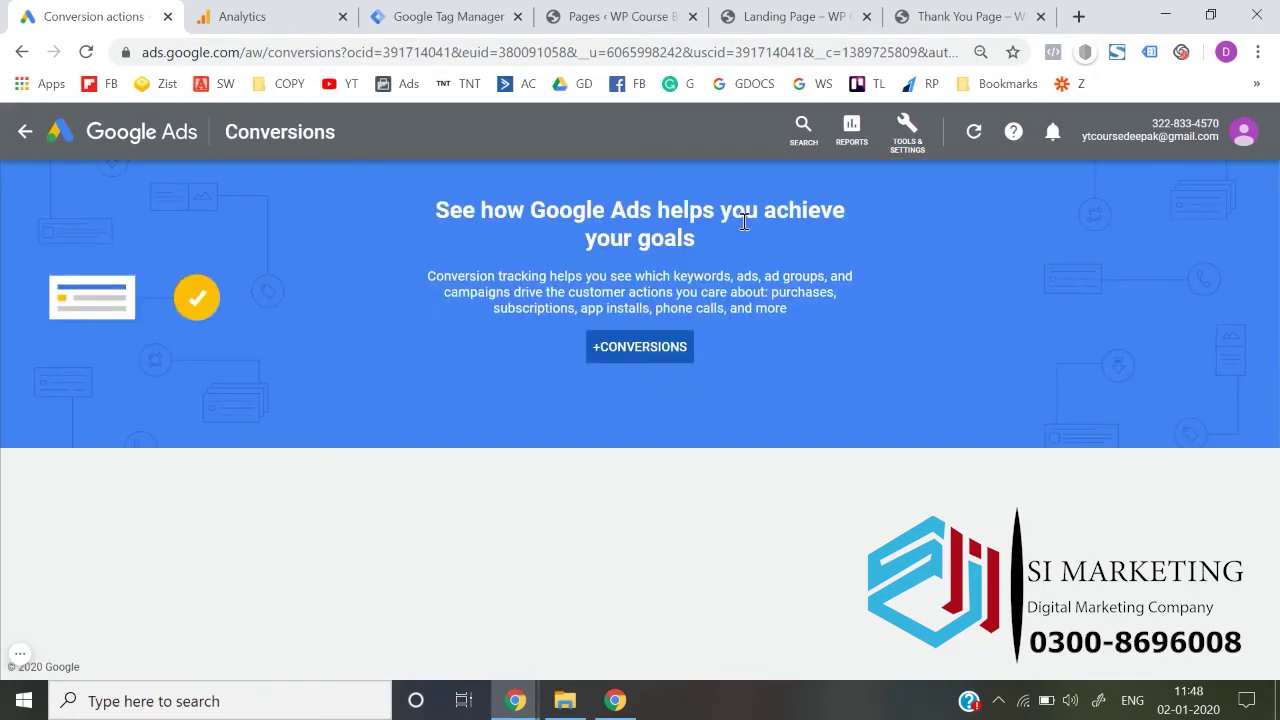
click(643, 347)
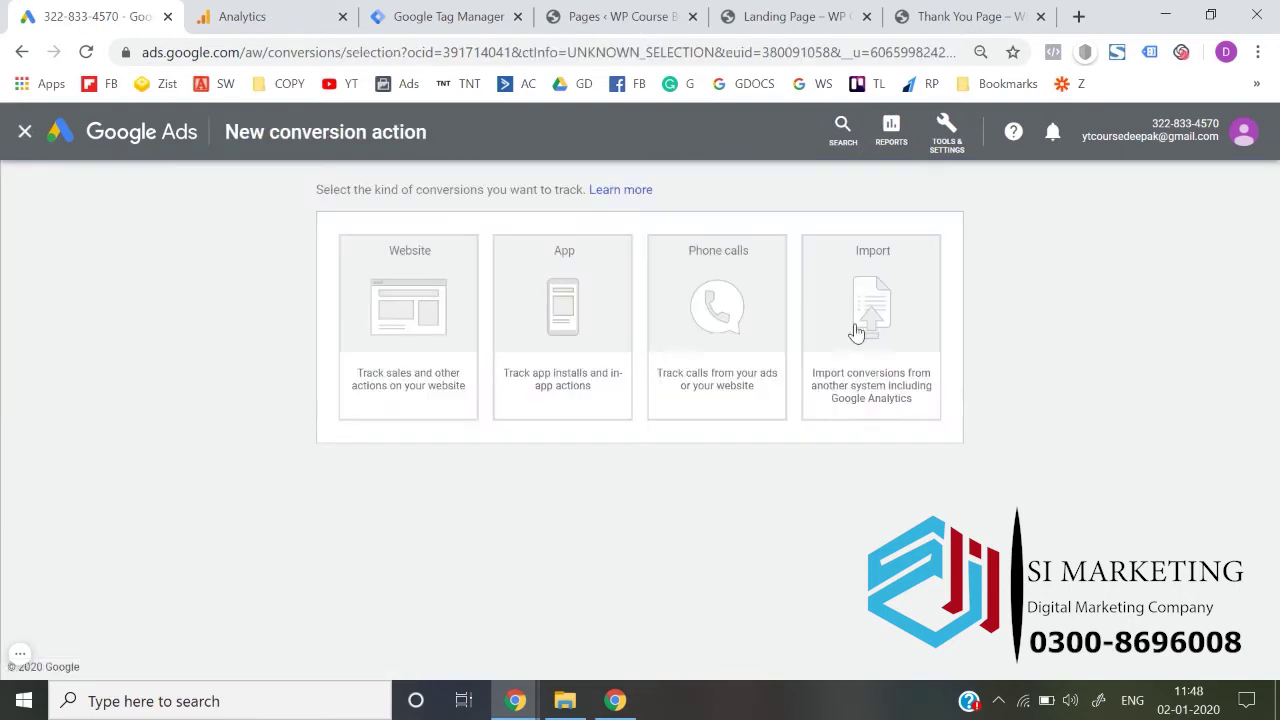
- Check which Google Analytics goals are available for conversion import, review the linked Analytics property and return to the Google Ads overview
click(888, 349)
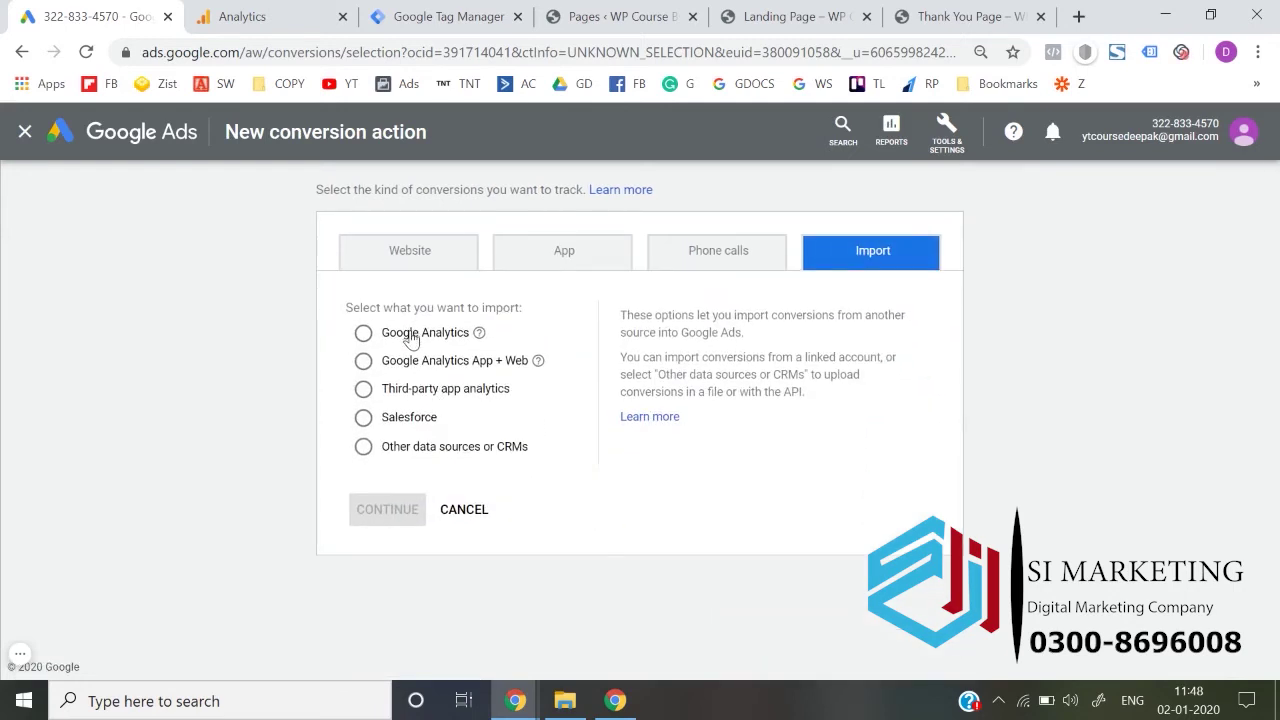
click(418, 336)
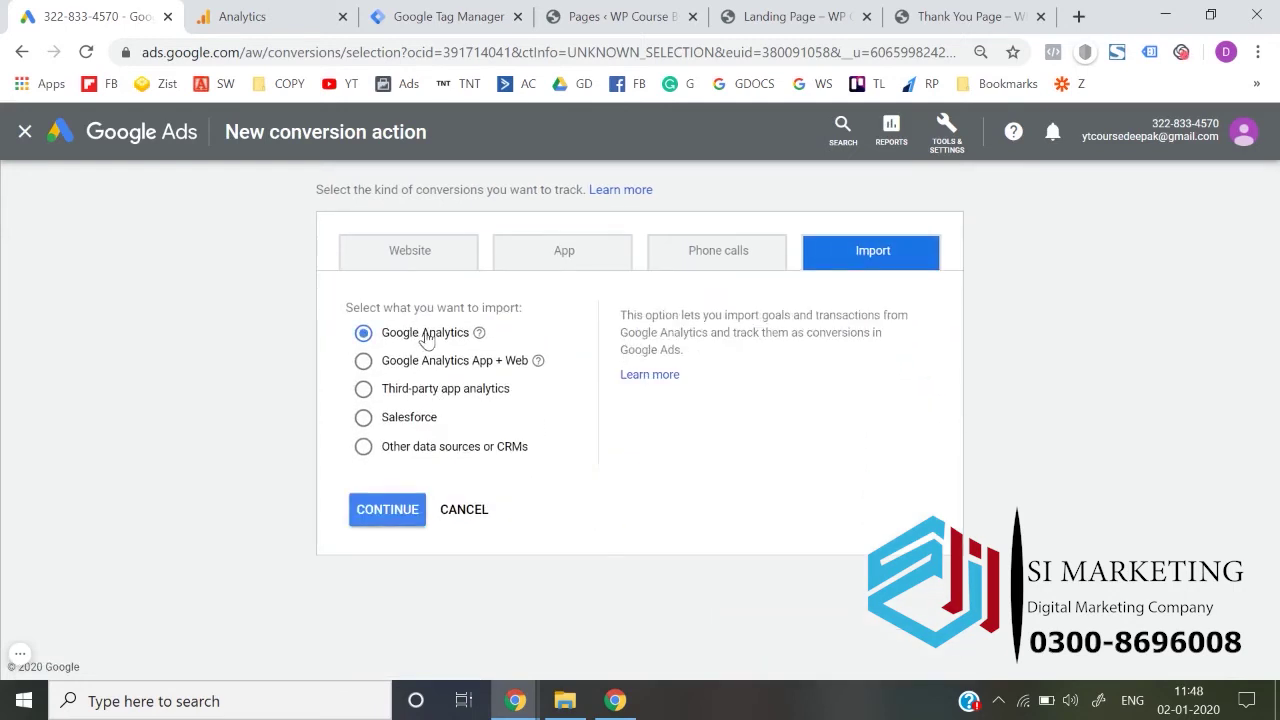
click(394, 512)
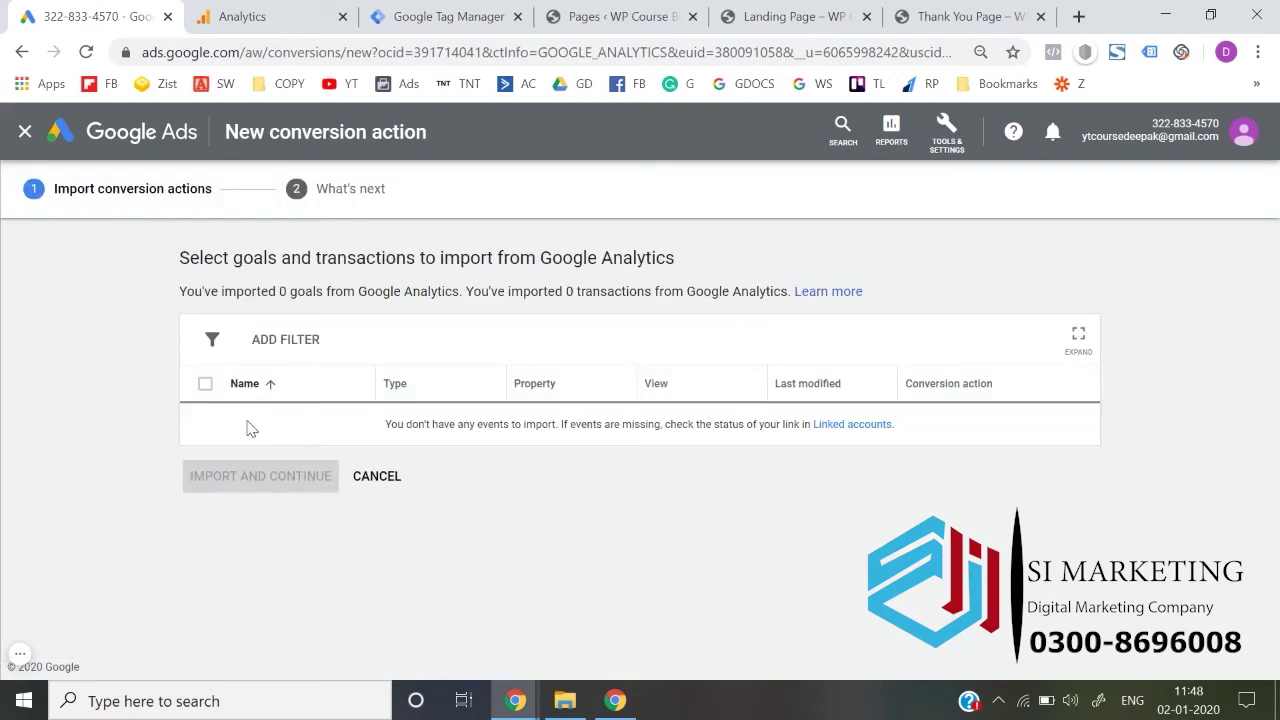
click(836, 430)
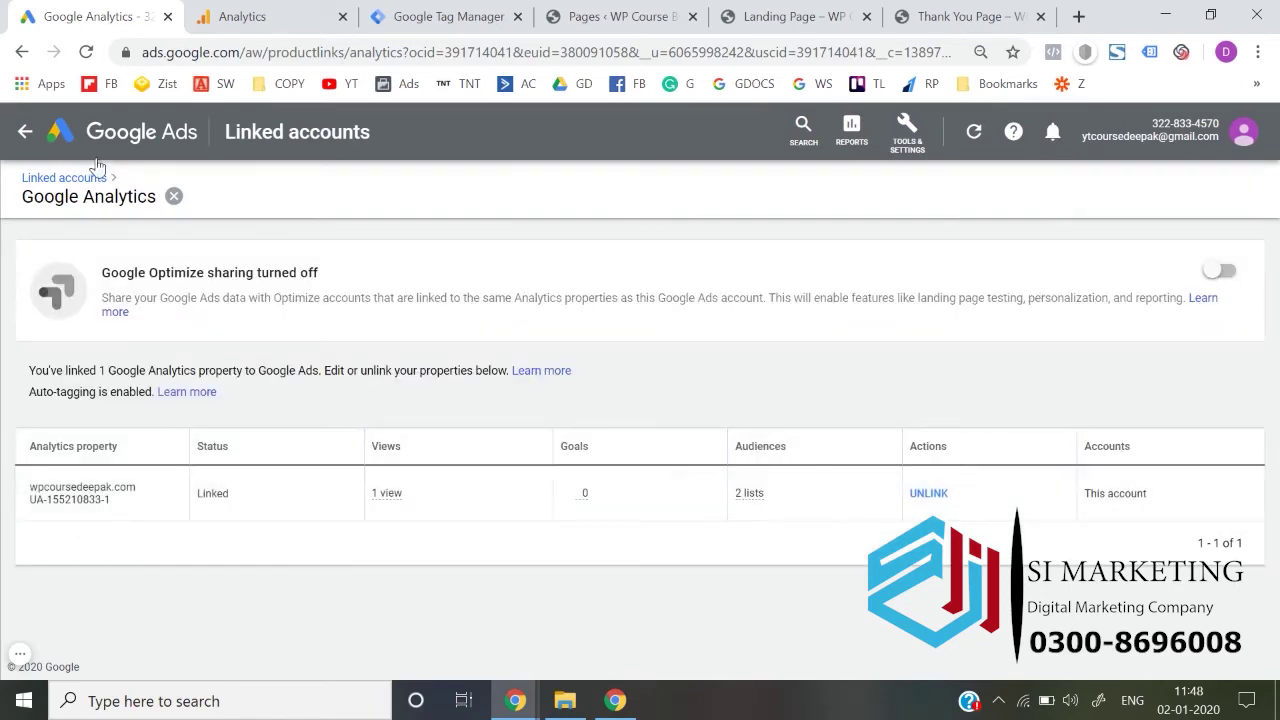
click(122, 133)
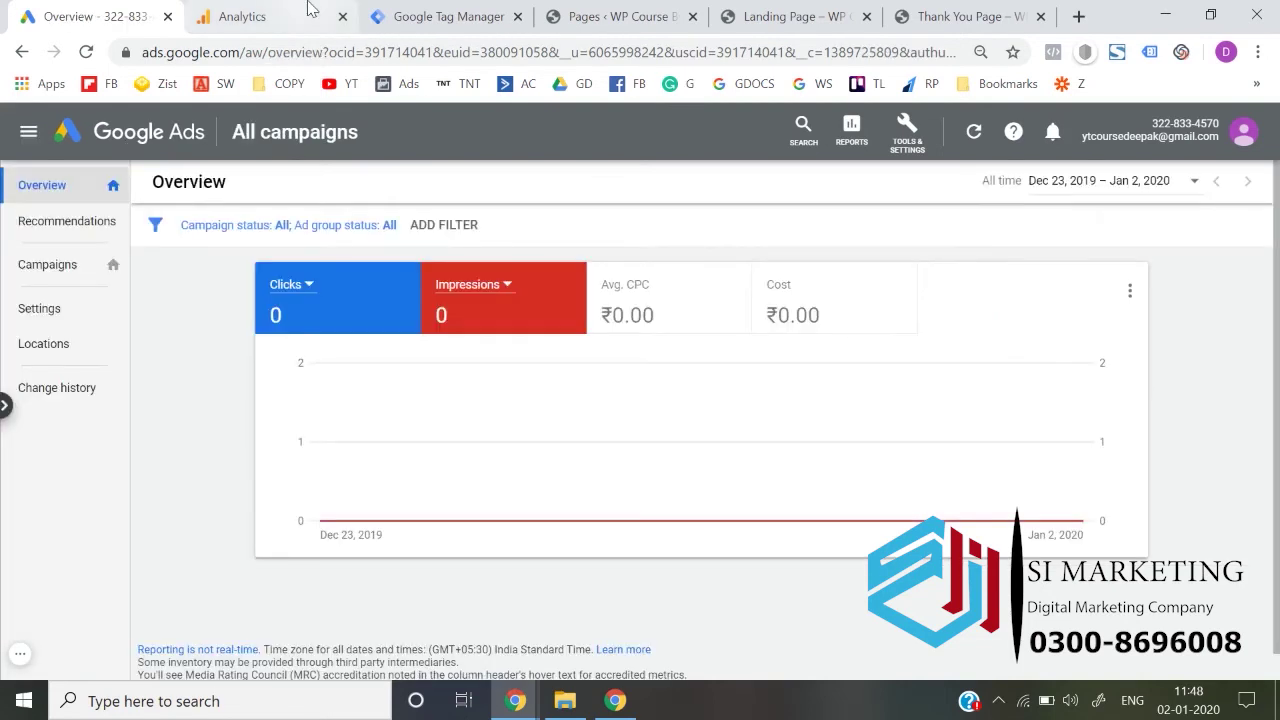
- Glance at the Google Analytics Admin page and reload the Google Ads overview
click(310, 10)
scroll(560, 445, down, 1)
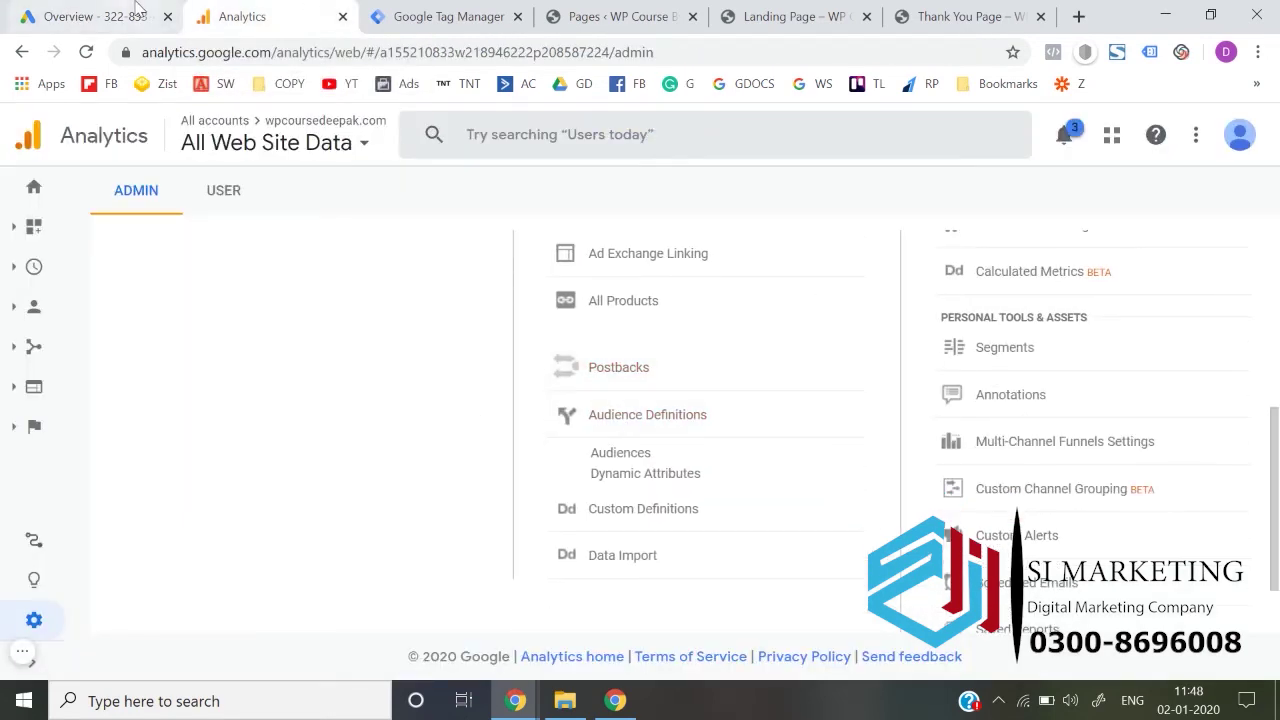
click(95, 16)
click(87, 52)
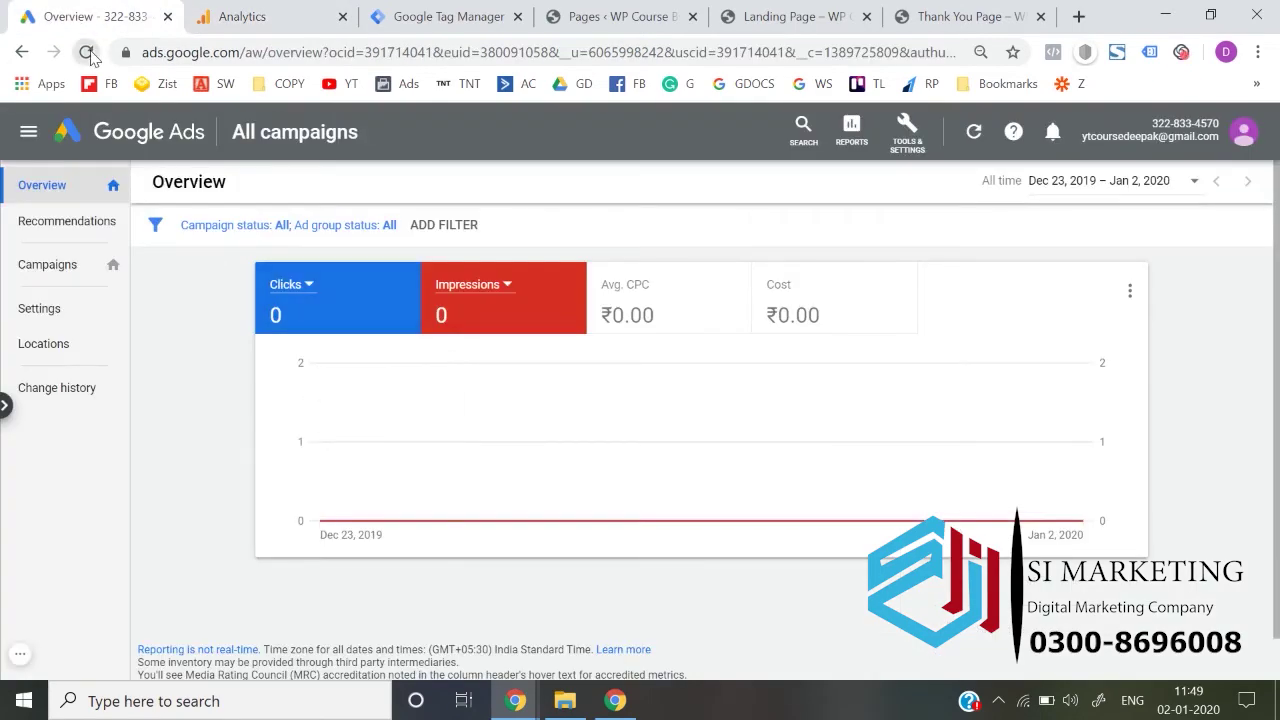
- Switch to Google Analytics and open the Goals of the All Web Site Data view in Admin
click(445, 16)
click(255, 16)
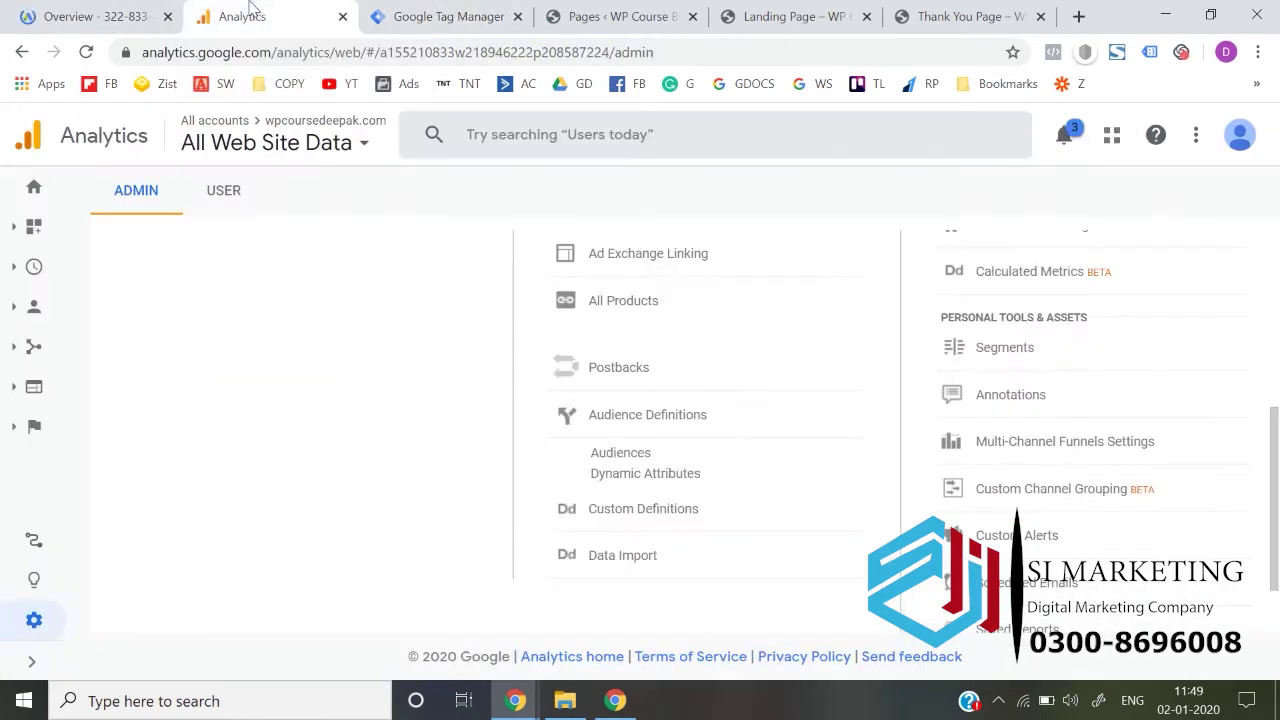
scroll(260, 371, up, 3)
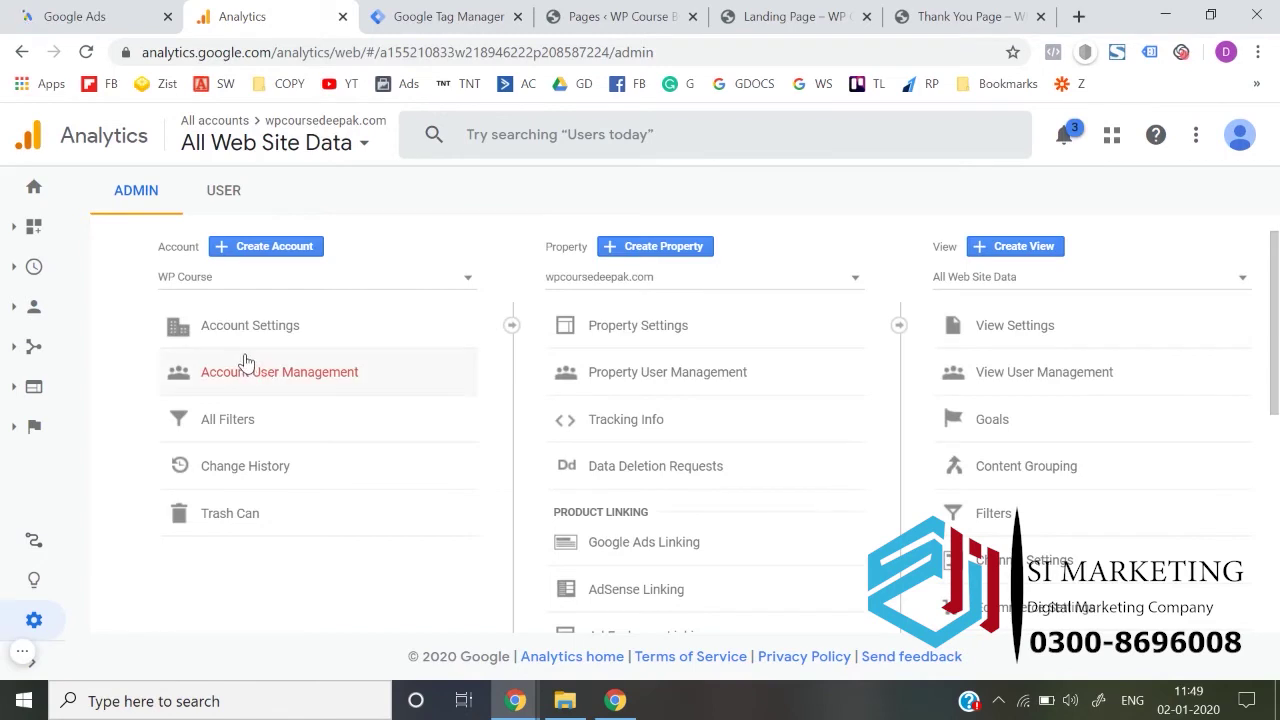
click(46, 189)
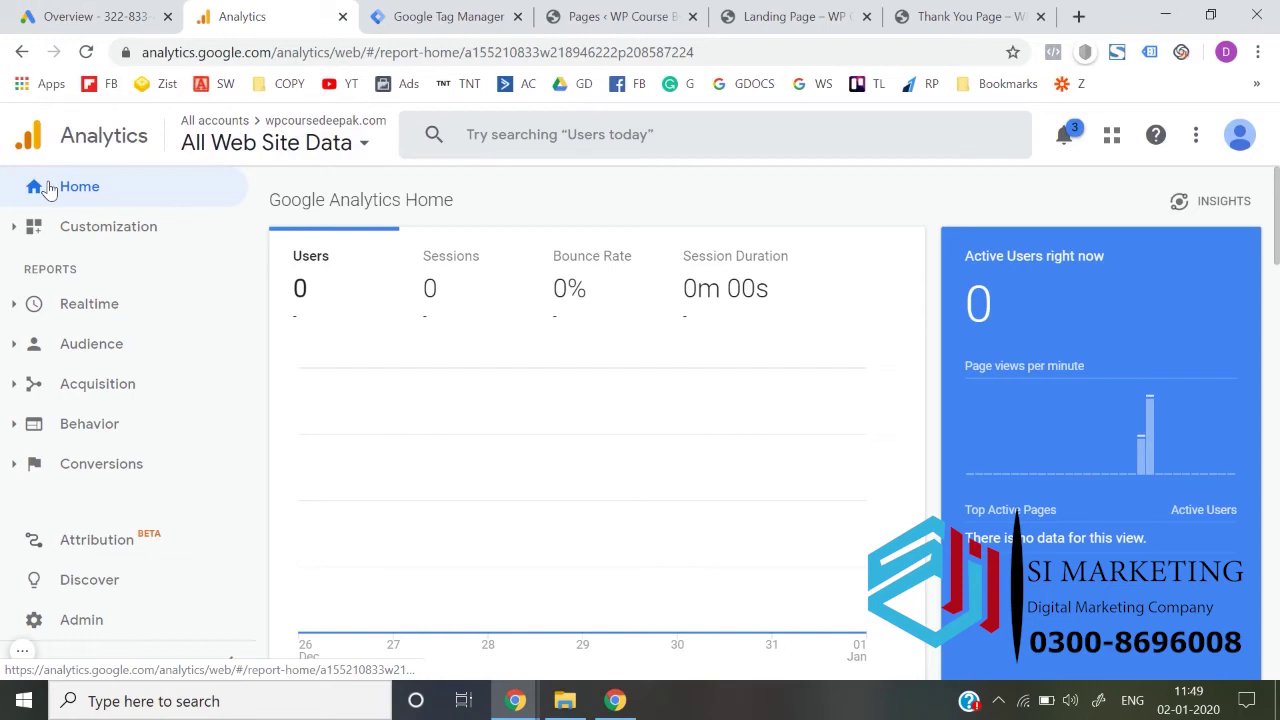
click(100, 627)
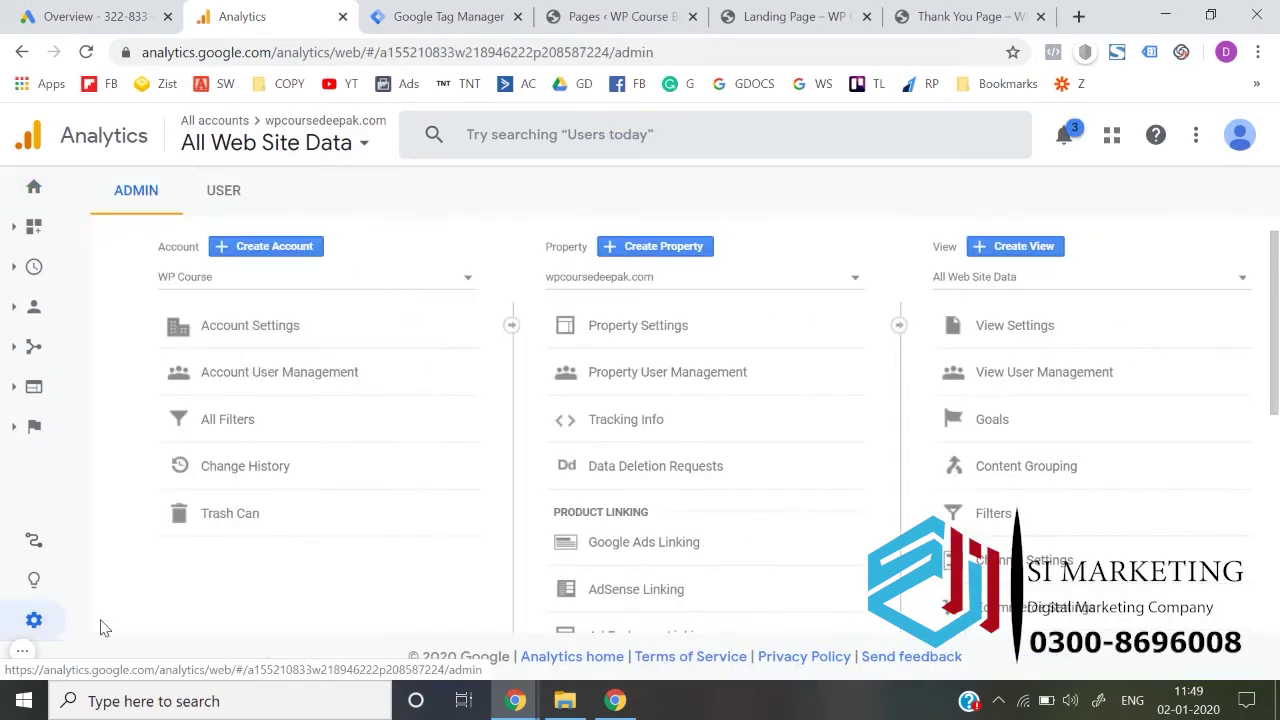
scroll(927, 477, down, 1)
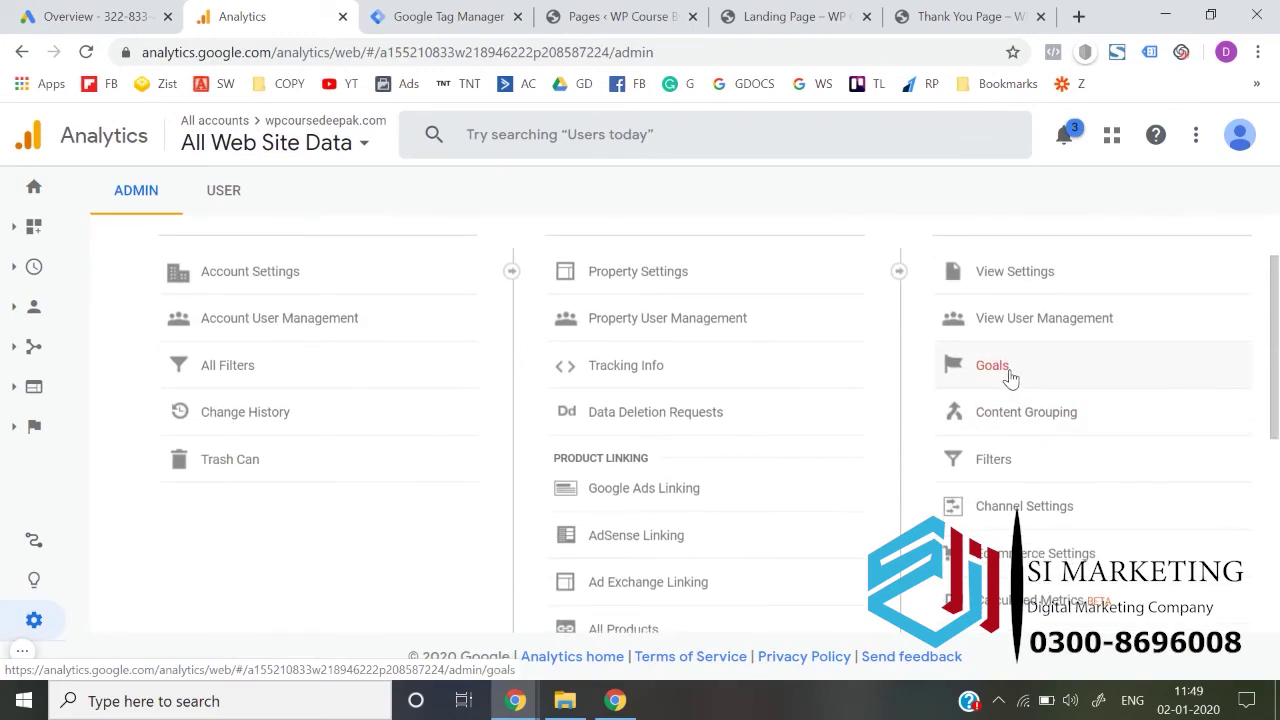
click(1010, 377)
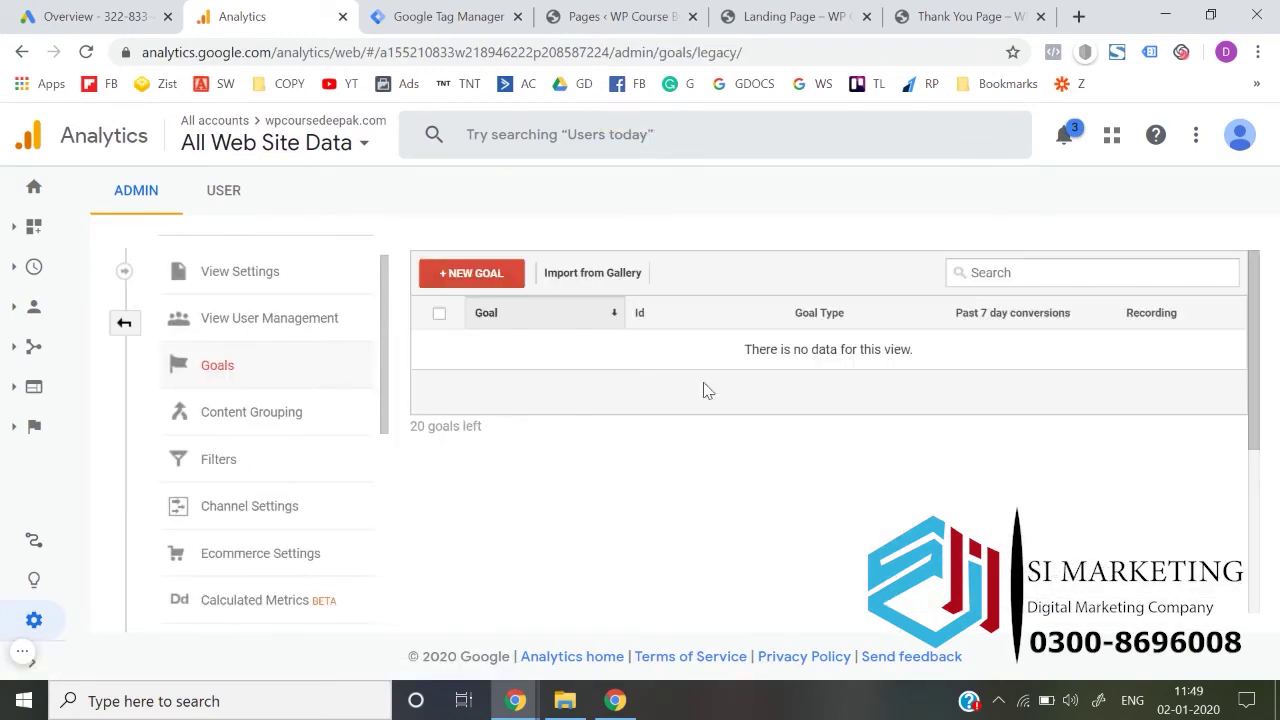
- Start a new goal with the Custom setup and name it "Leads - GA Goal"
click(462, 270)
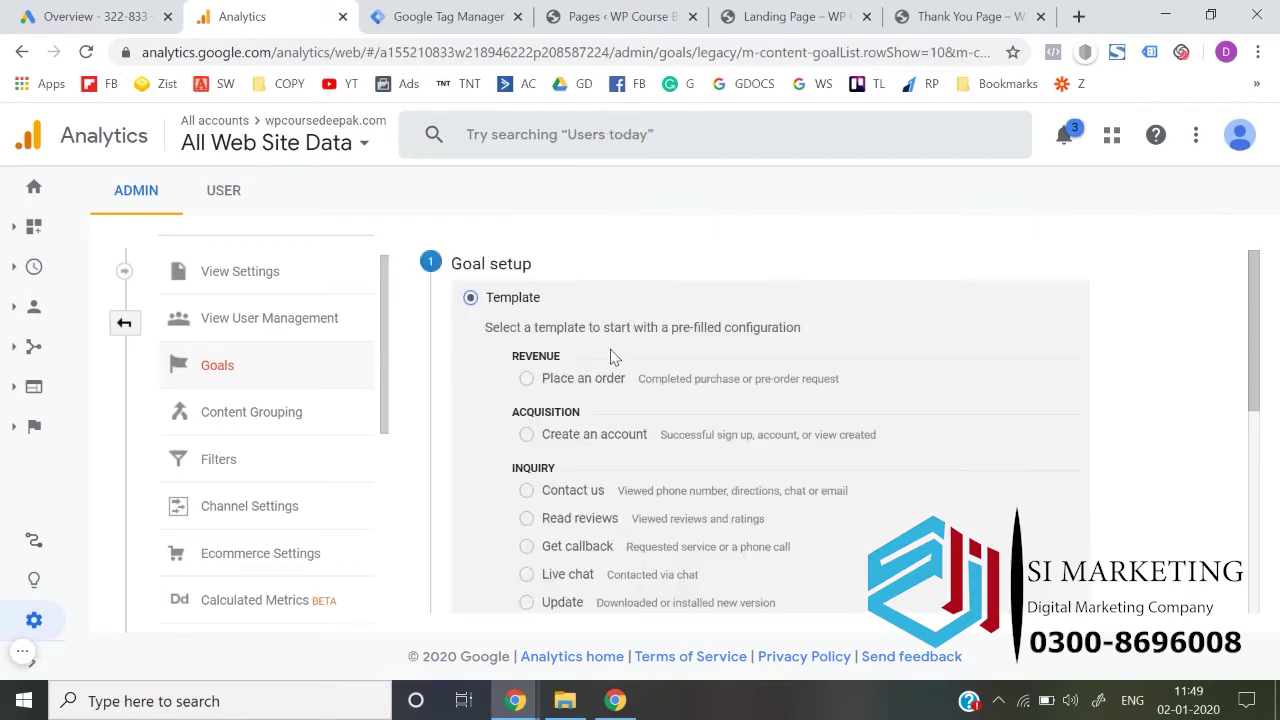
scroll(612, 357, down, 4)
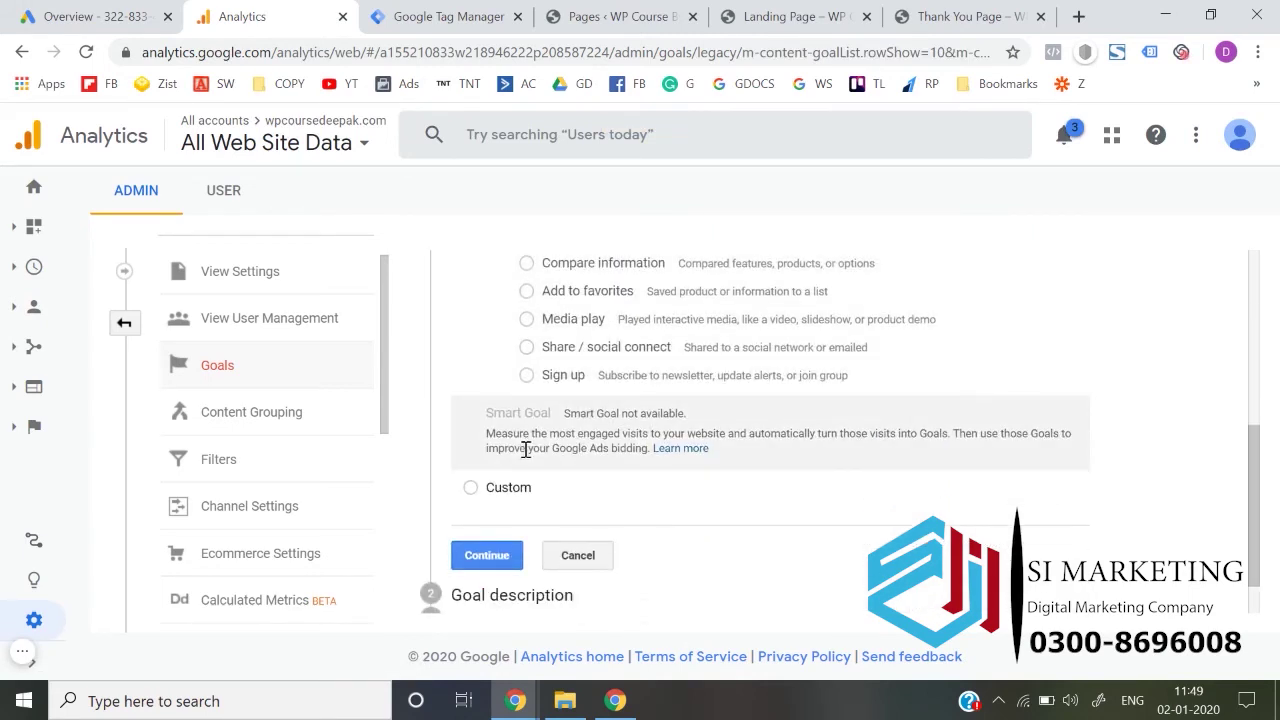
click(490, 496)
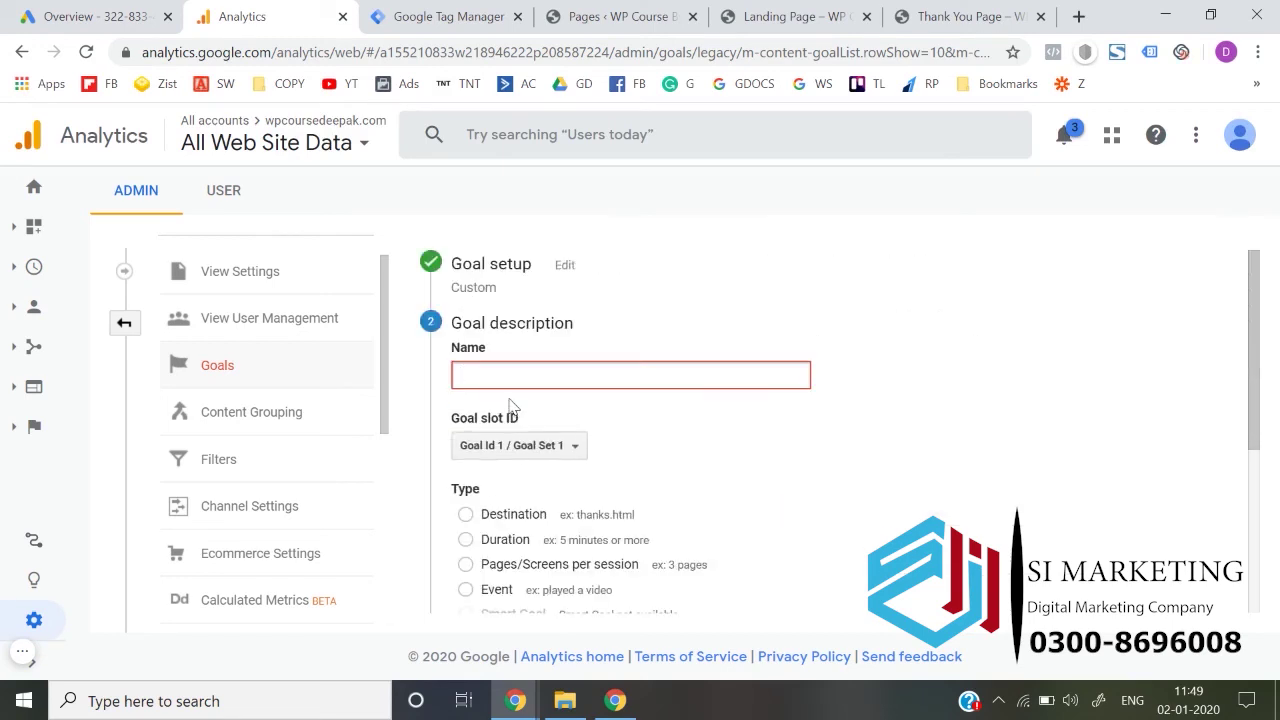
text(Leads - GA Goal)
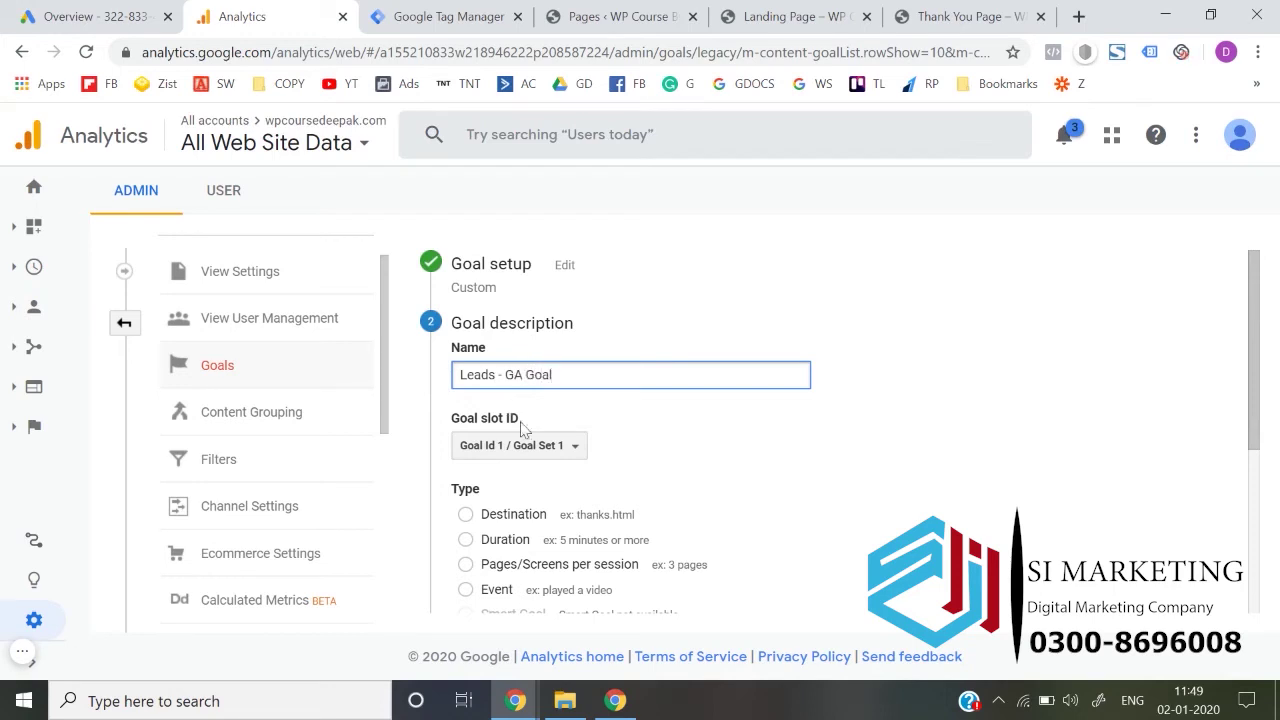
- Set the goal type to Destination and continue to the goal details
scroll(520, 428, down, 3)
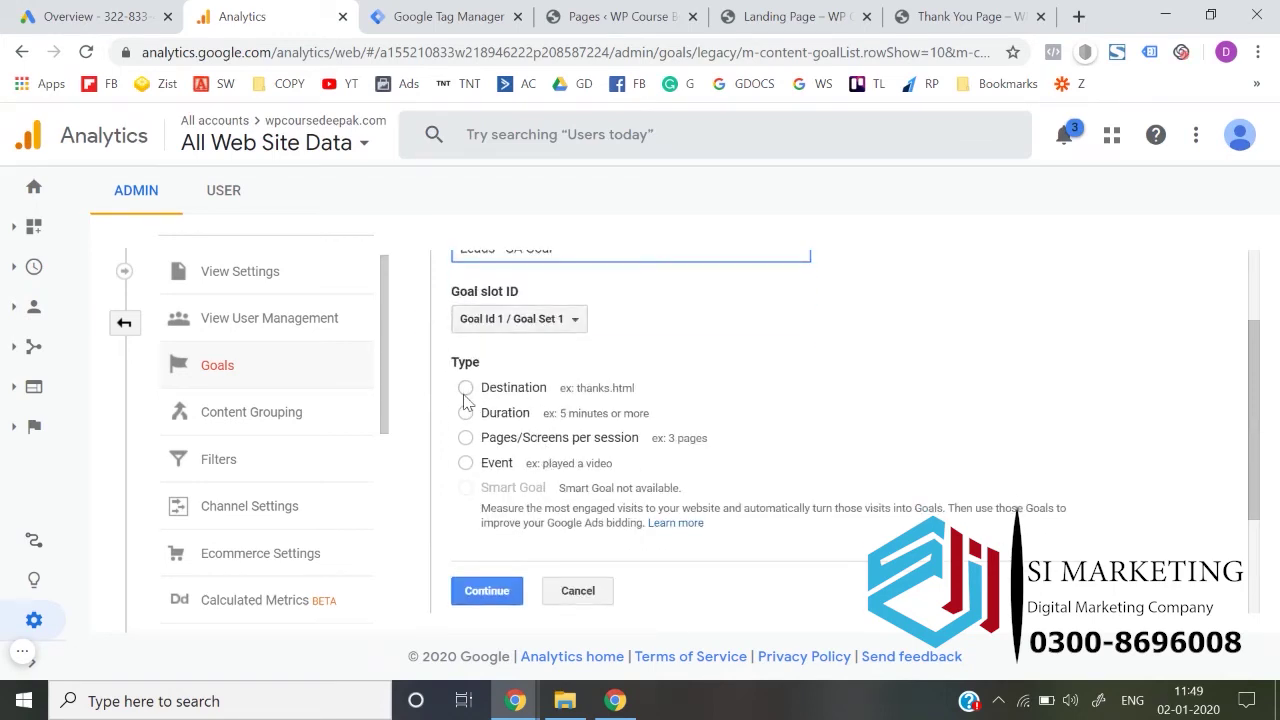
scroll(465, 400, down, 2)
scroll(466, 400, up, 1)
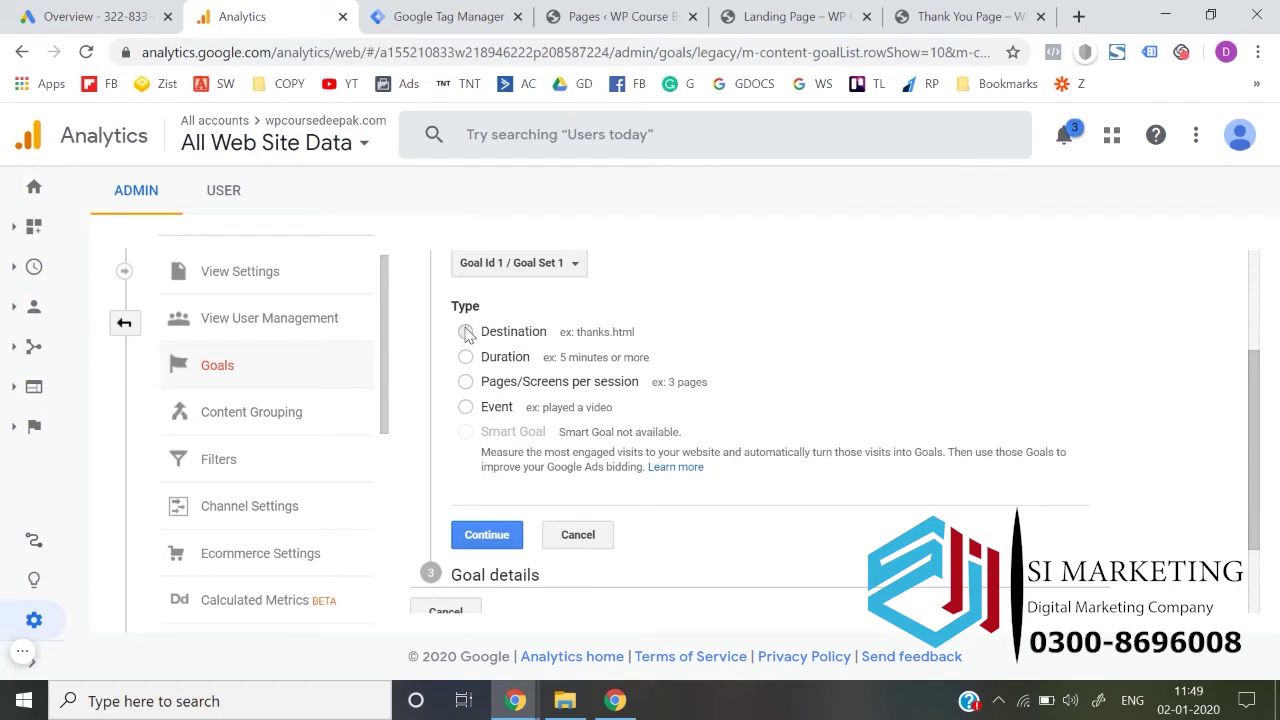
right_click(466, 334)
click(466, 333)
click(488, 542)
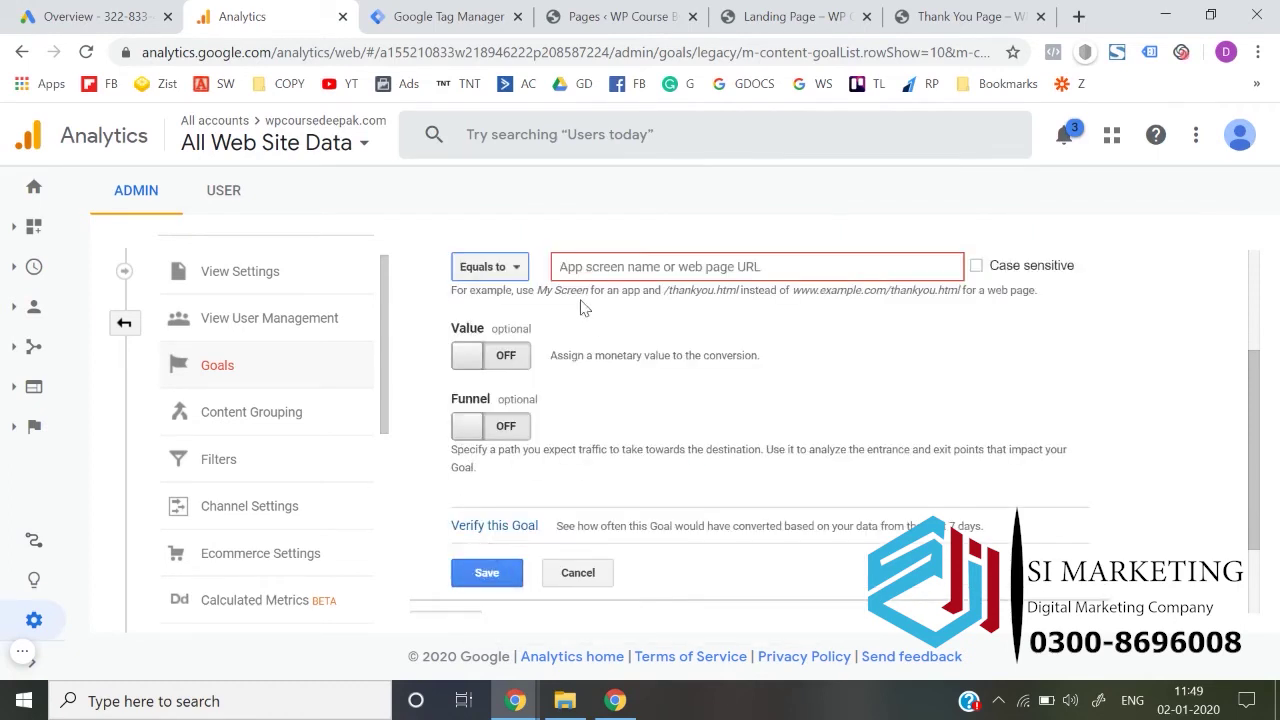
- Set the goal's destination to equal /thank-you-page/, save the goal and reload Google Analytics
click(599, 268)
text(/thankyou-page/)
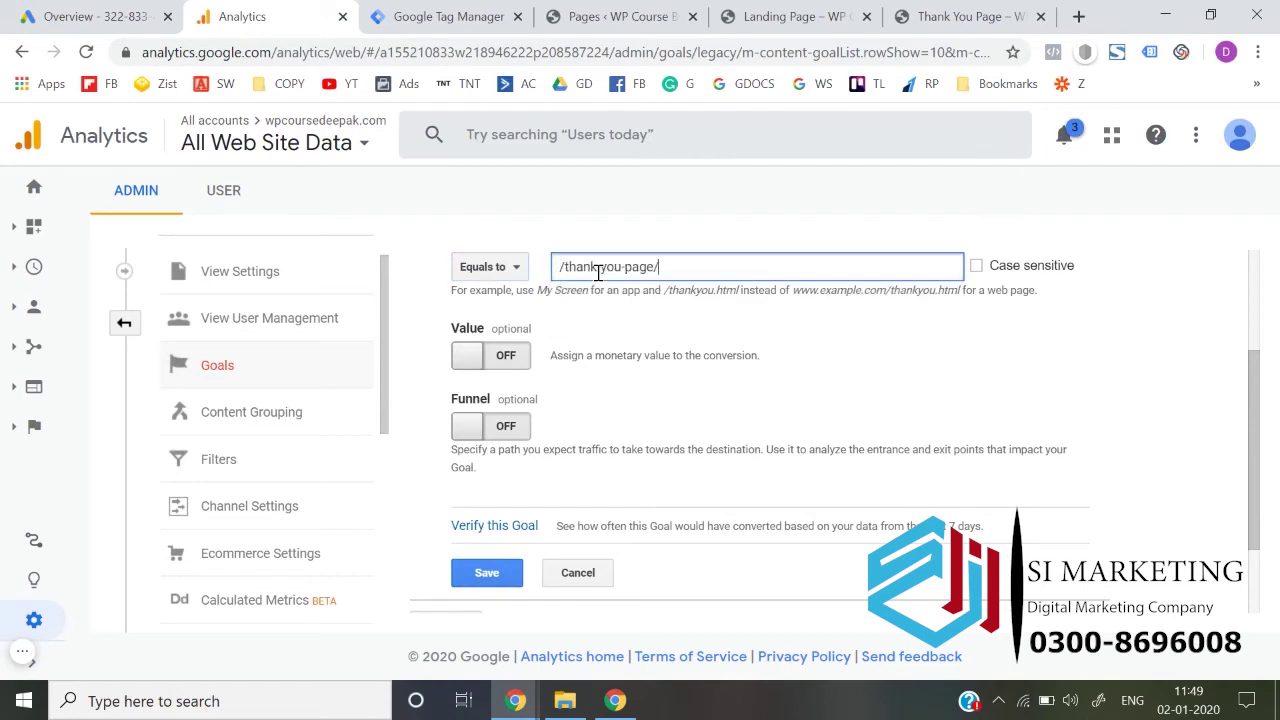
click(998, 357)
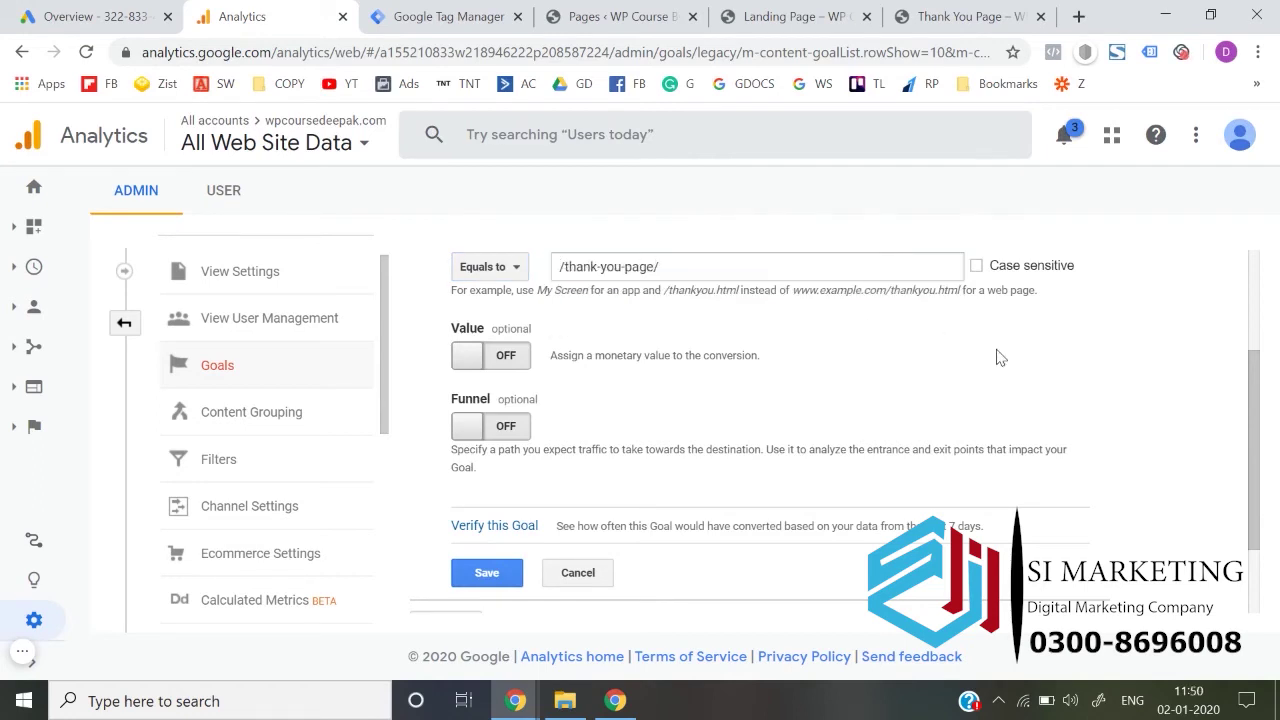
click(484, 576)
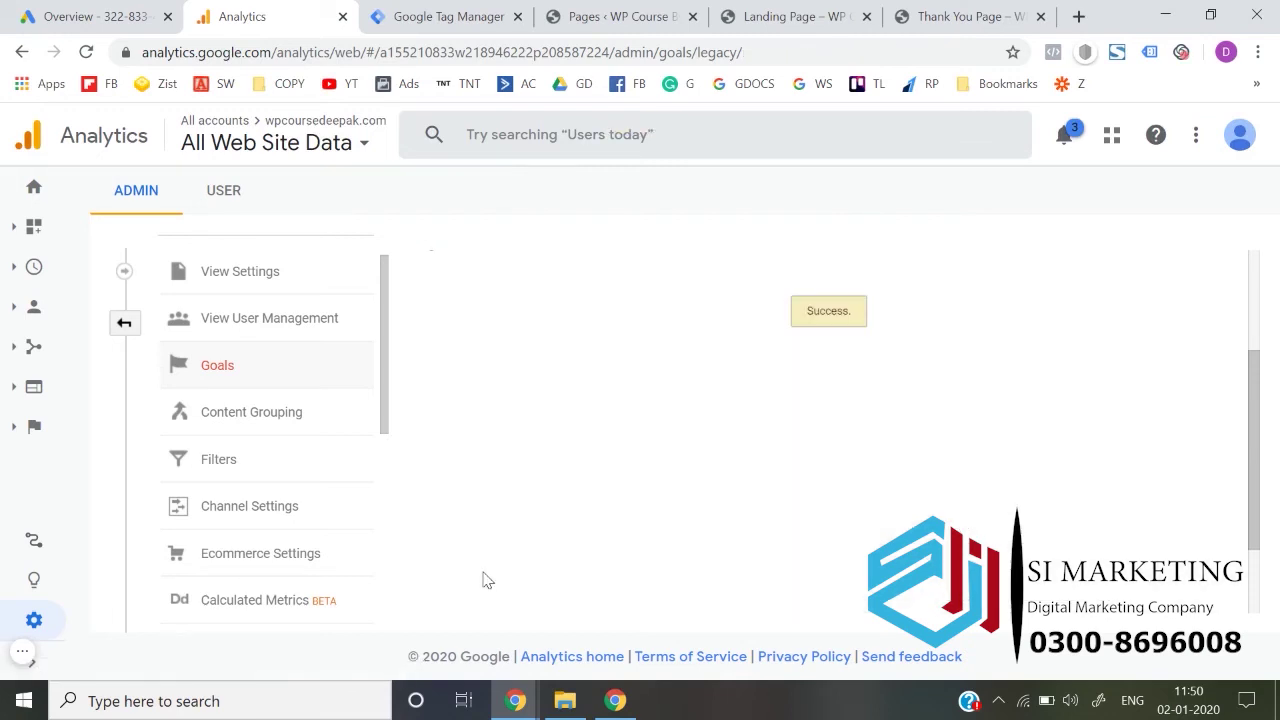
click(86, 51)
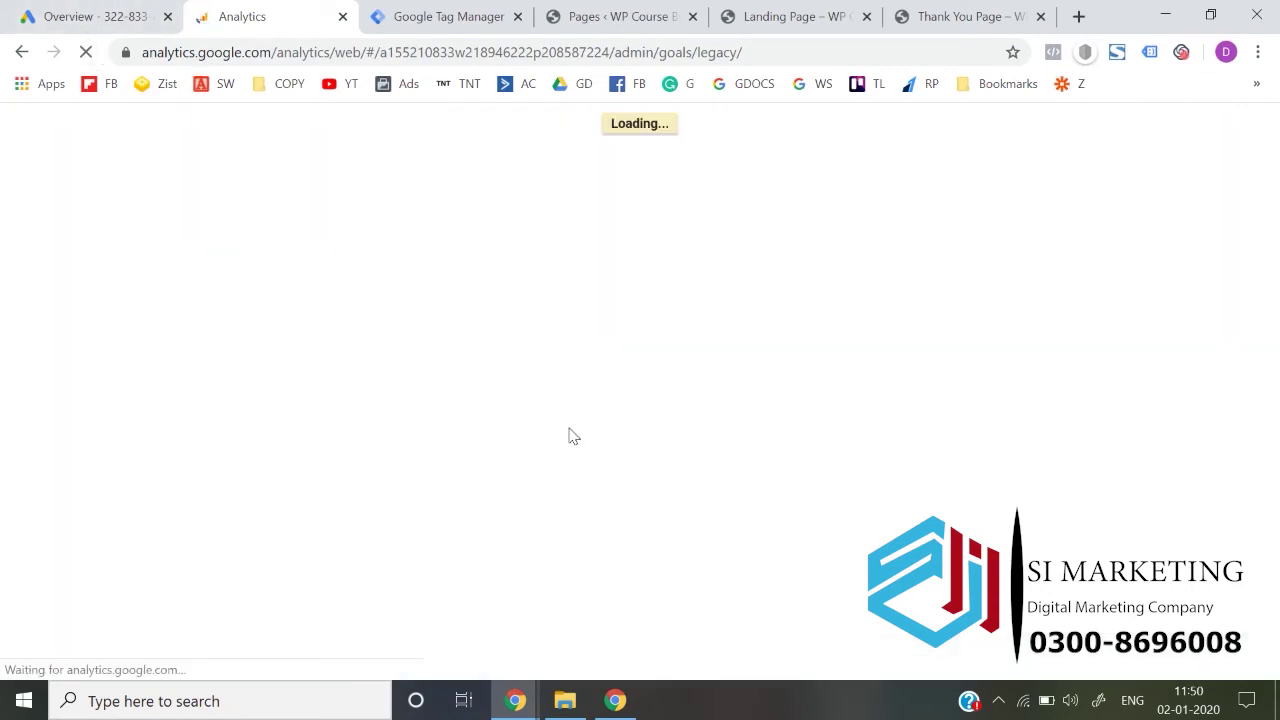
- Switch to Google Ads and start a new conversion action in Conversions
click(110, 16)
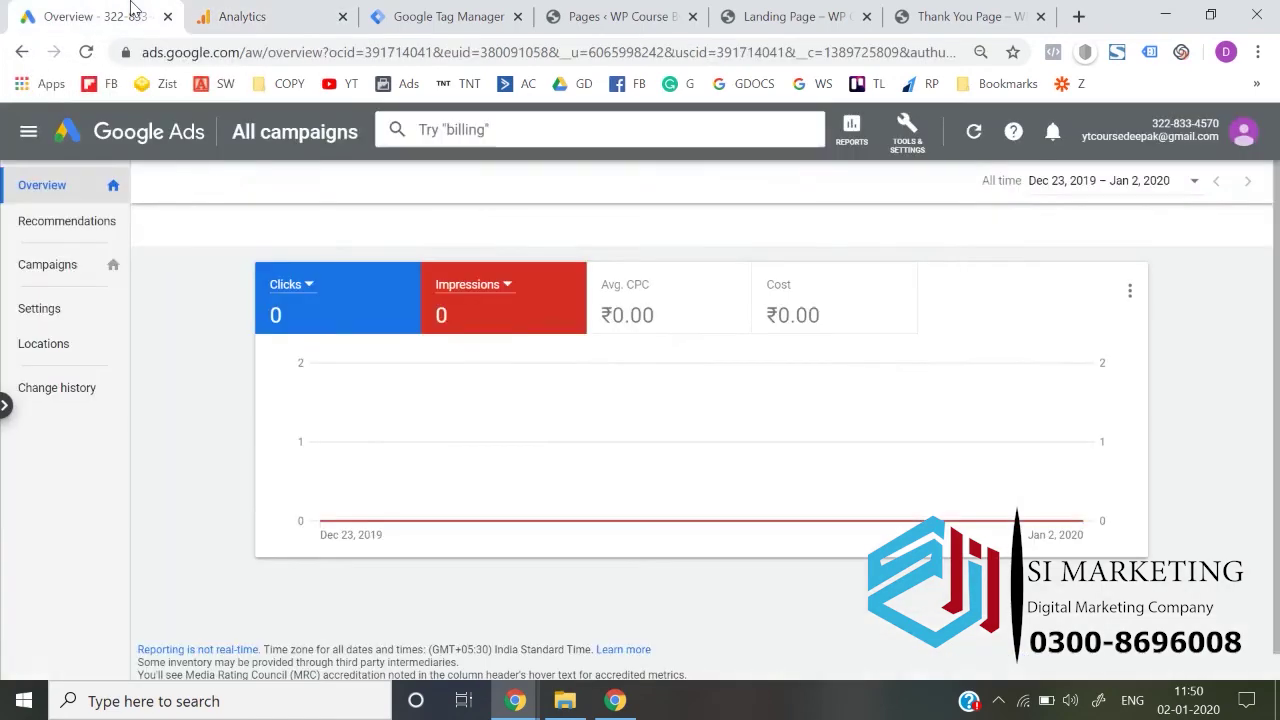
click(903, 140)
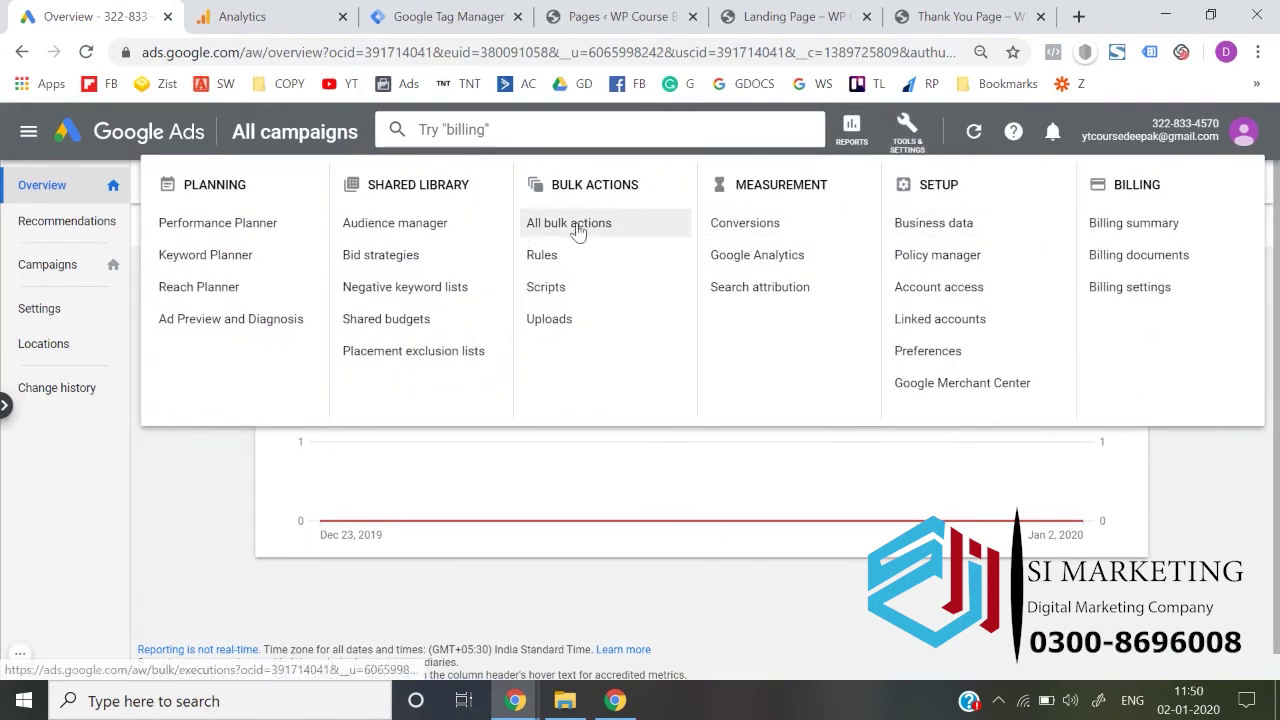
click(740, 225)
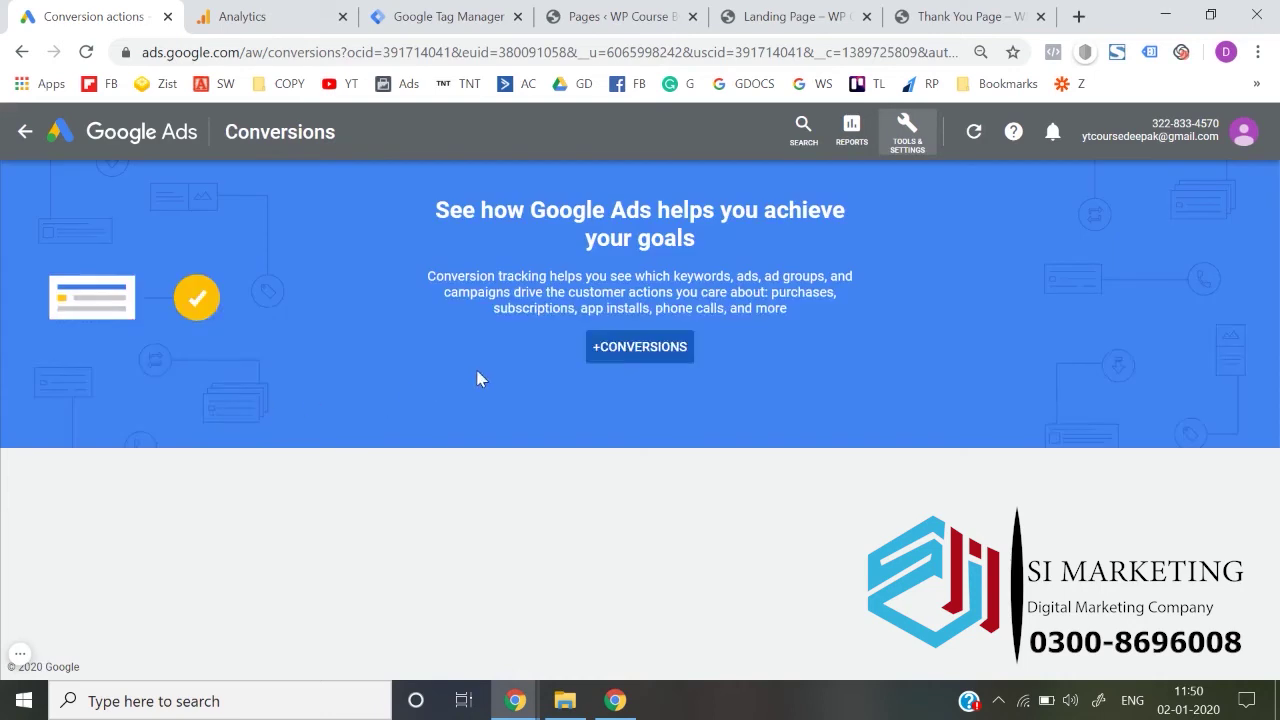
click(588, 347)
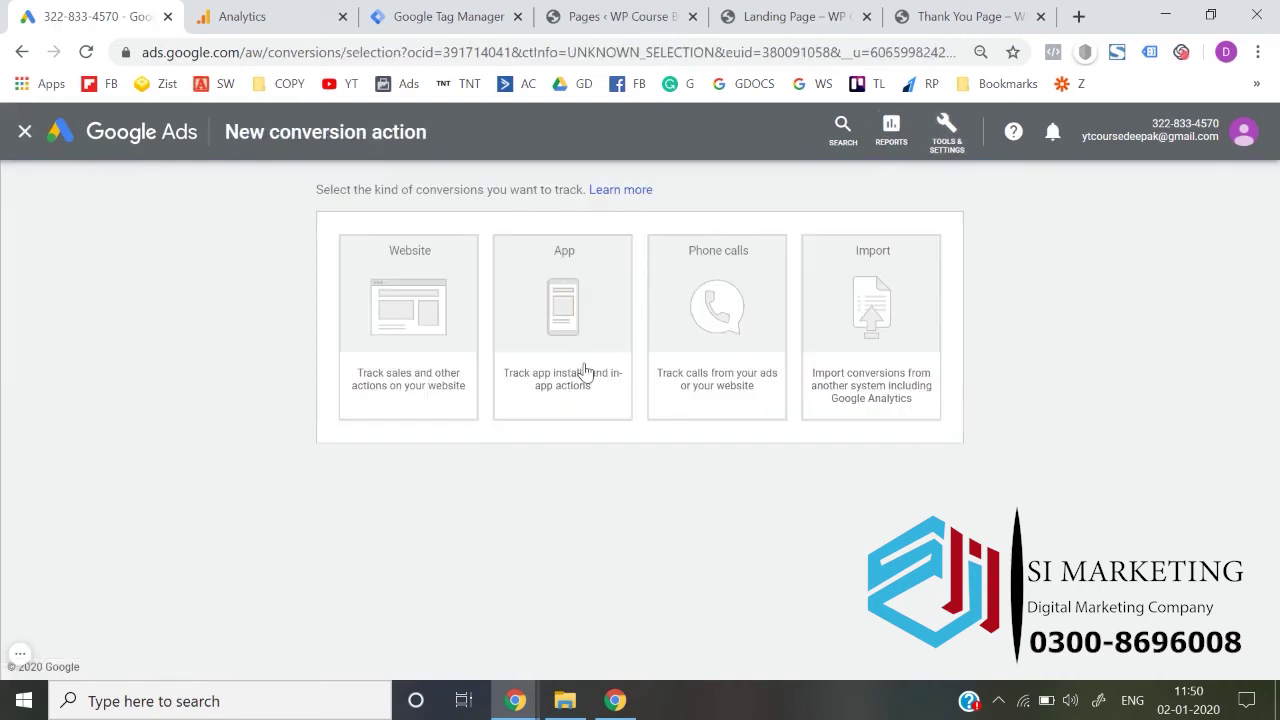
- Import the "Leads - GA Goal" goal from Google Analytics as a conversion action and finish the setup
click(916, 294)
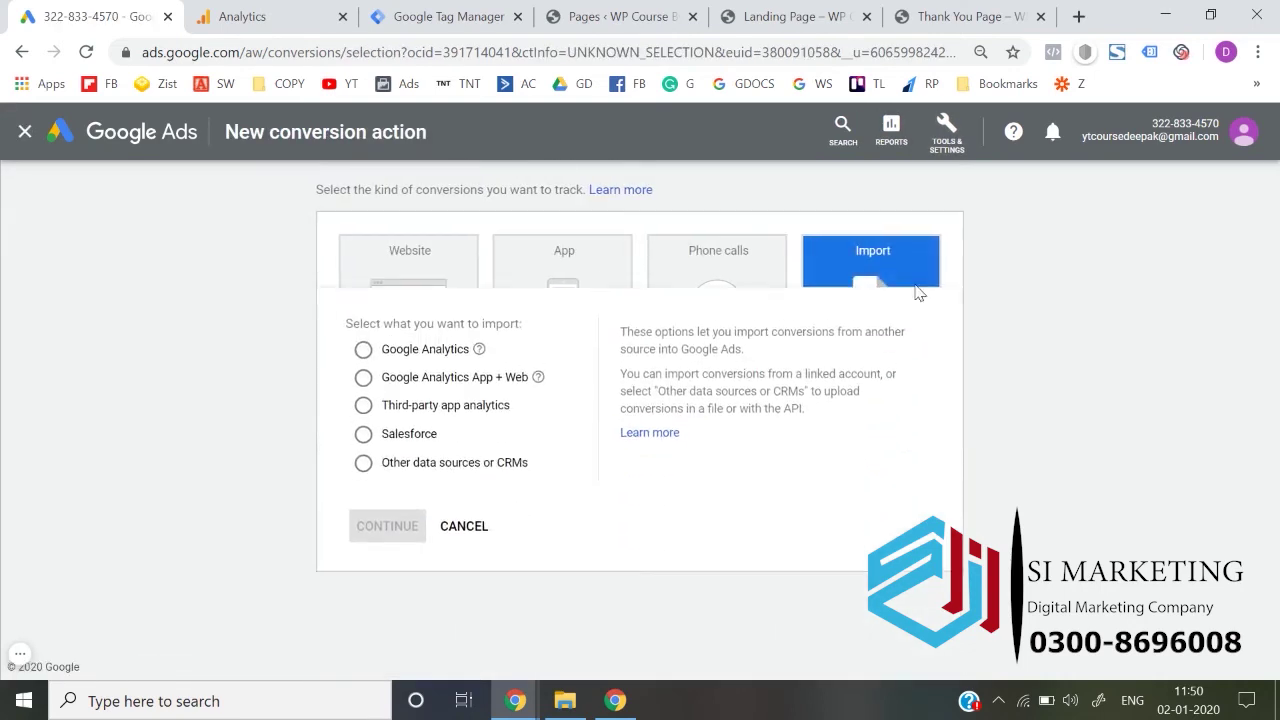
click(396, 337)
click(387, 509)
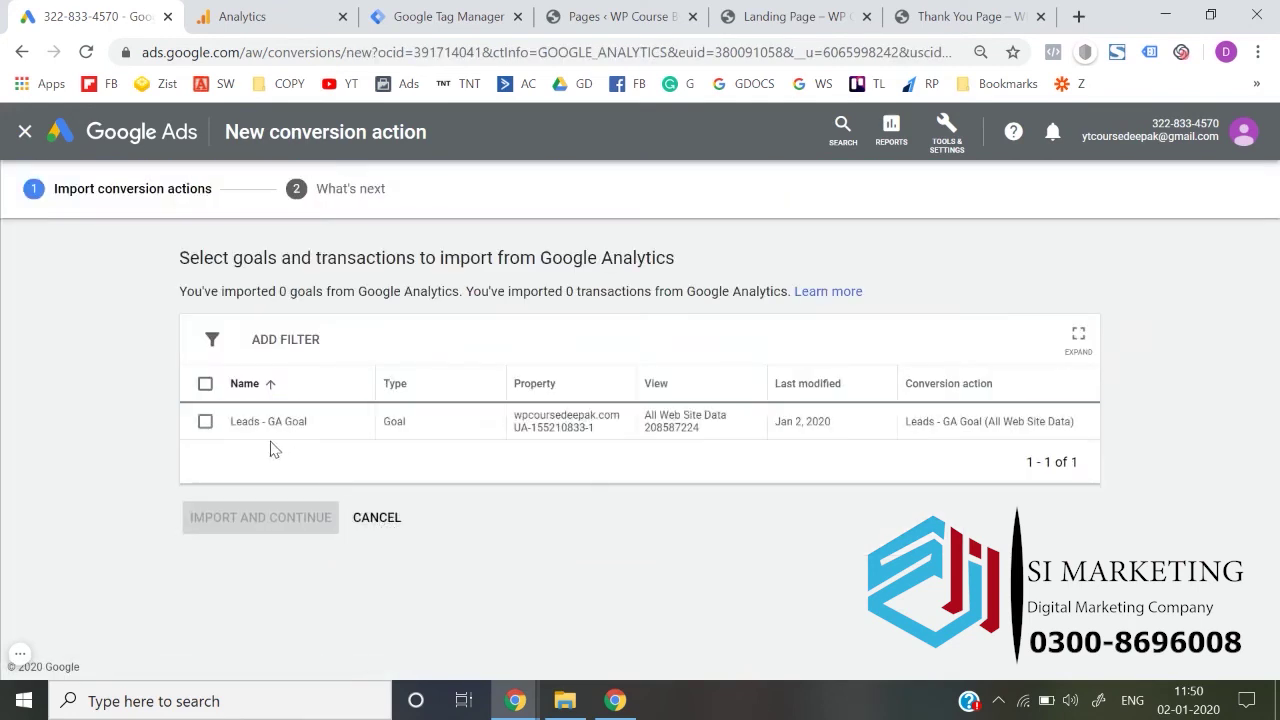
click(204, 421)
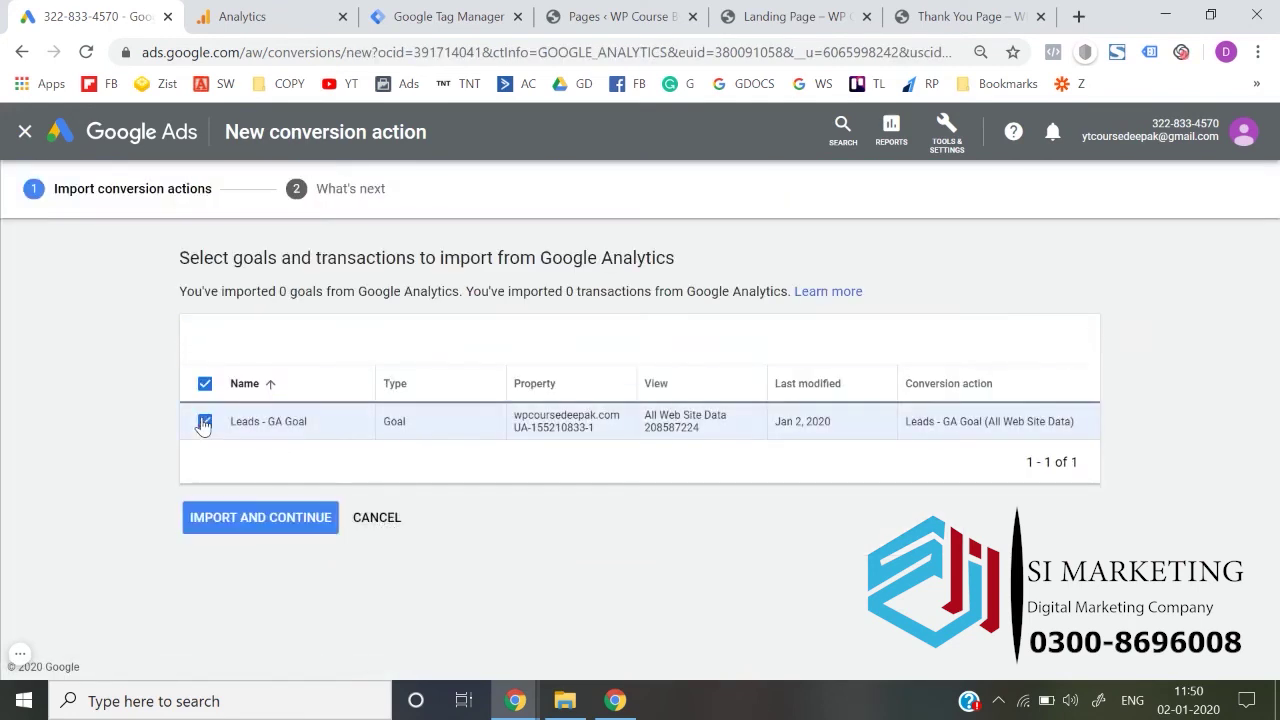
click(276, 522)
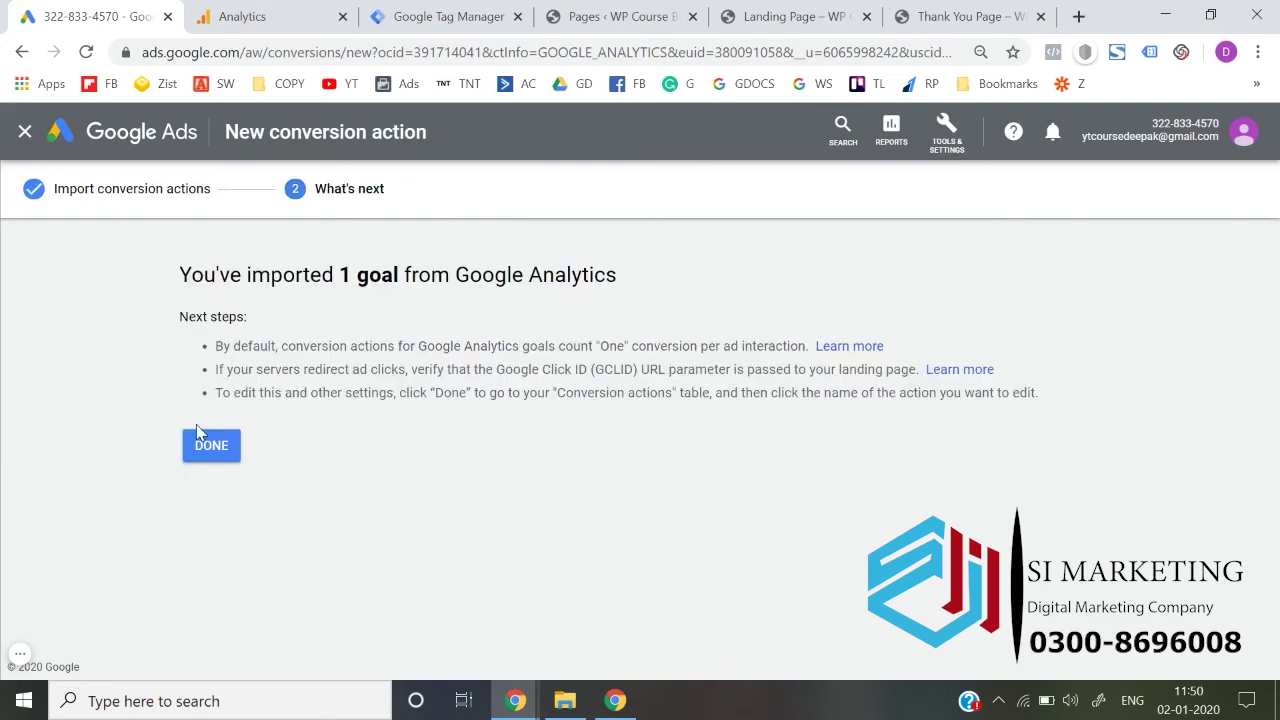
click(200, 438)
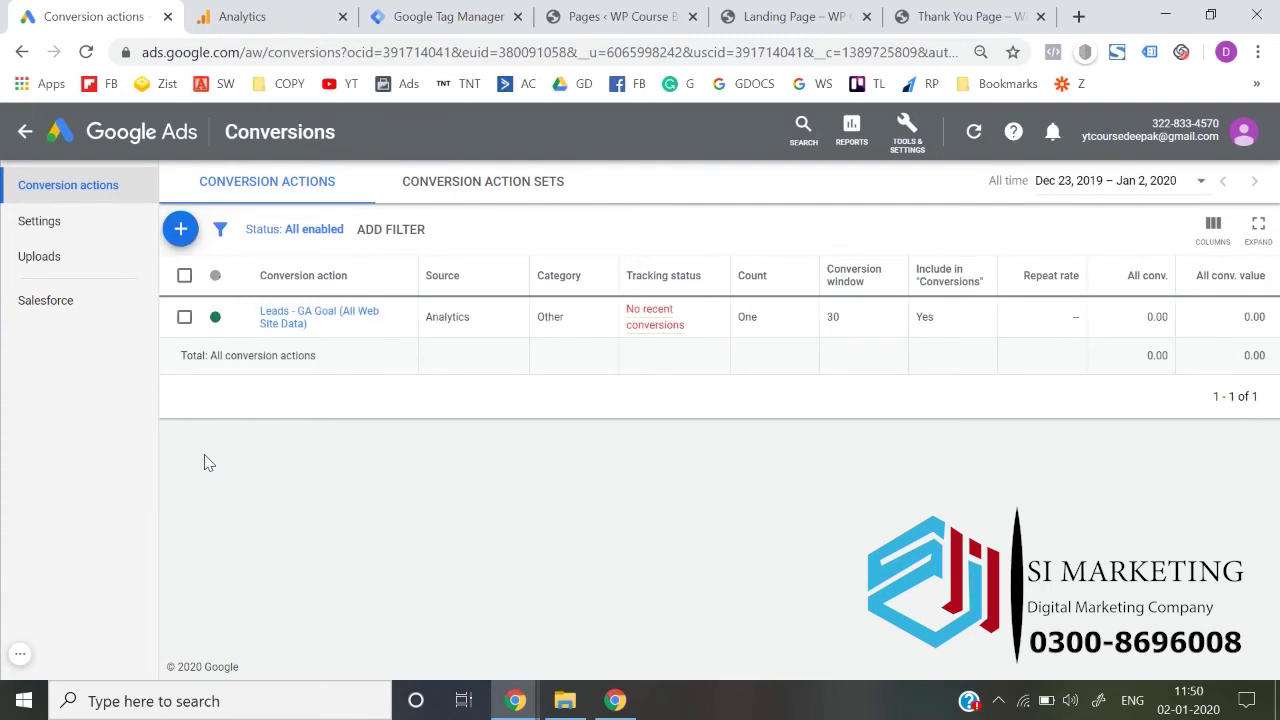
- Open the Audience manager to review the remarketing audience lists shared from Google Analytics
click(915, 143)
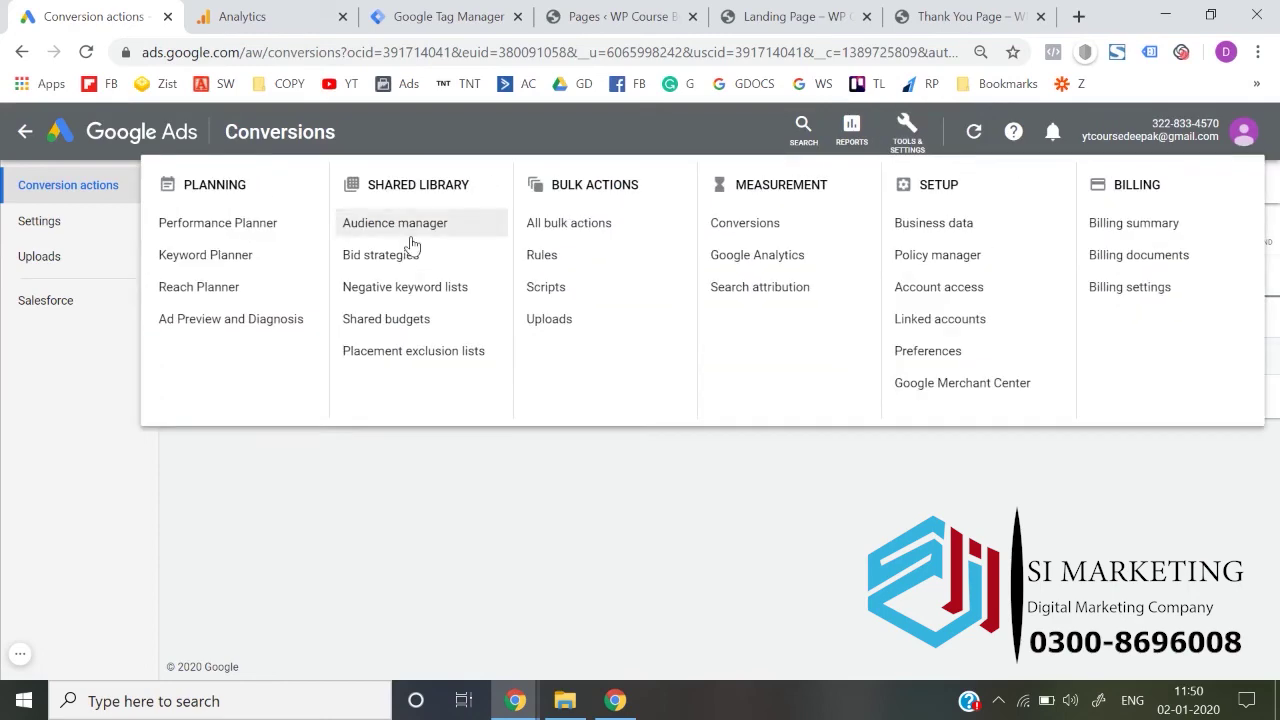
click(376, 236)
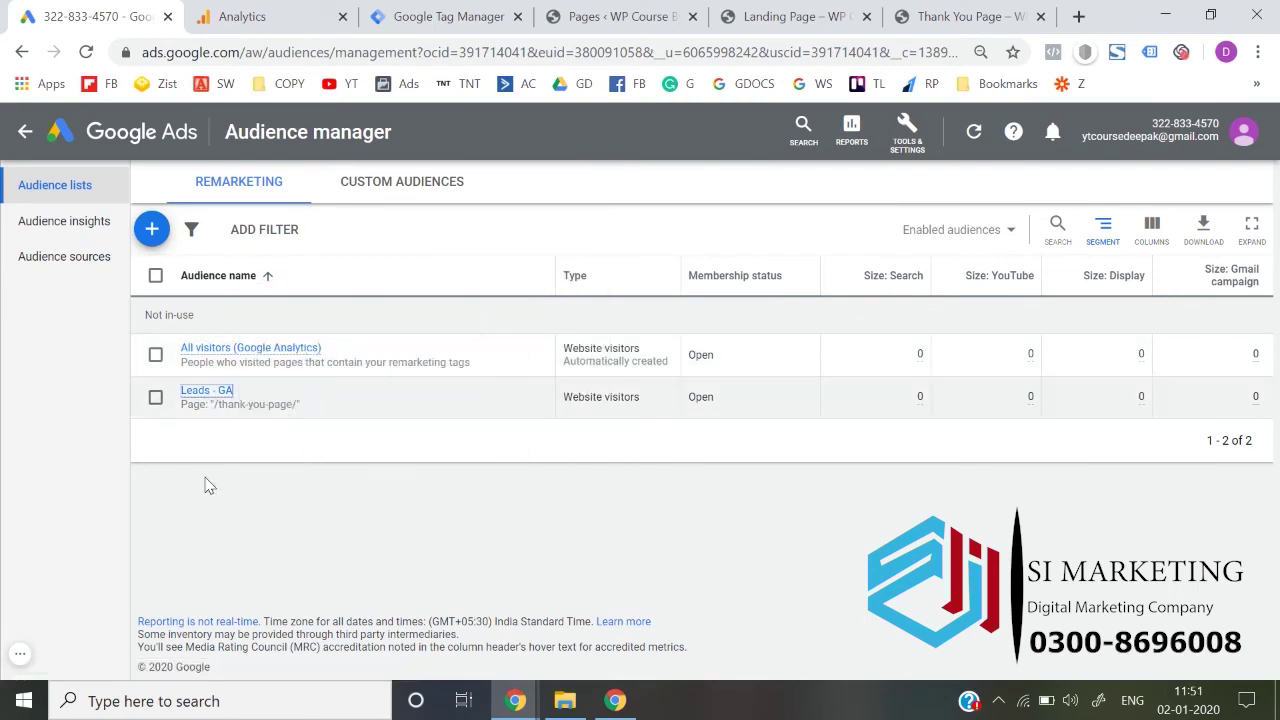
- Copy the /landing-page/ path from the landing page's address and switch to Google Analytics
click(817, 9)
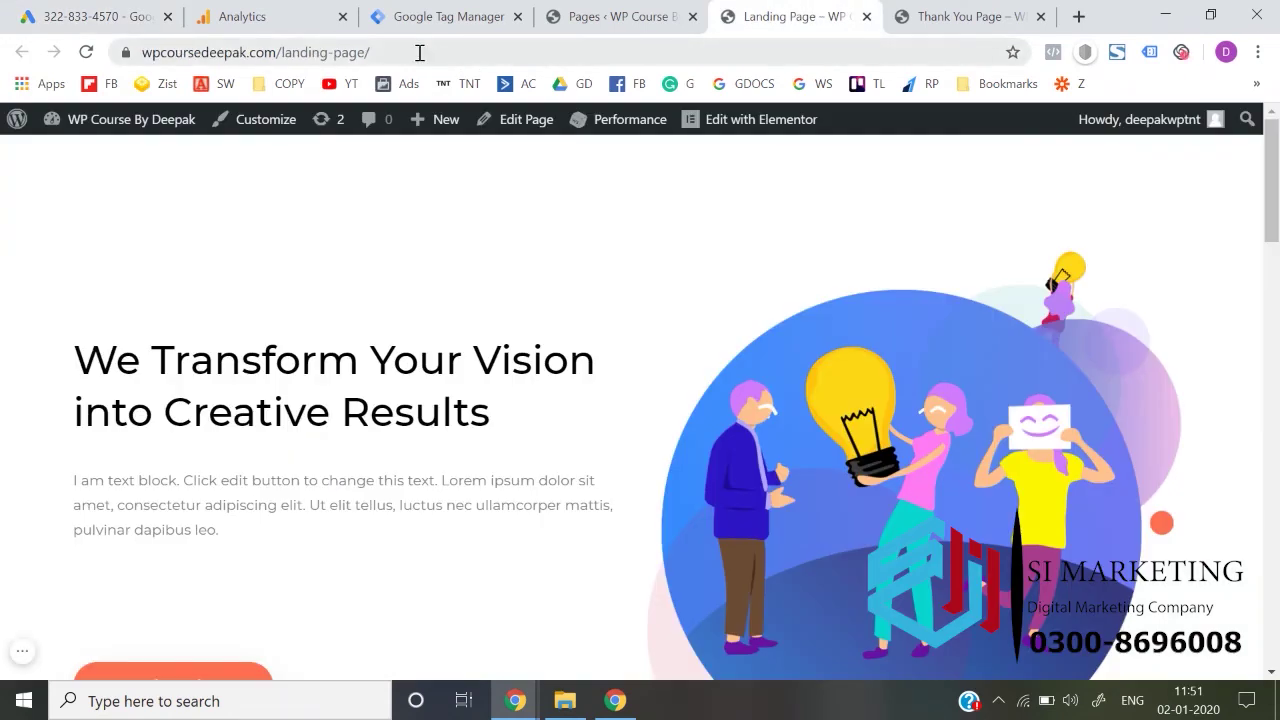
drag(420, 51, 289, 52)
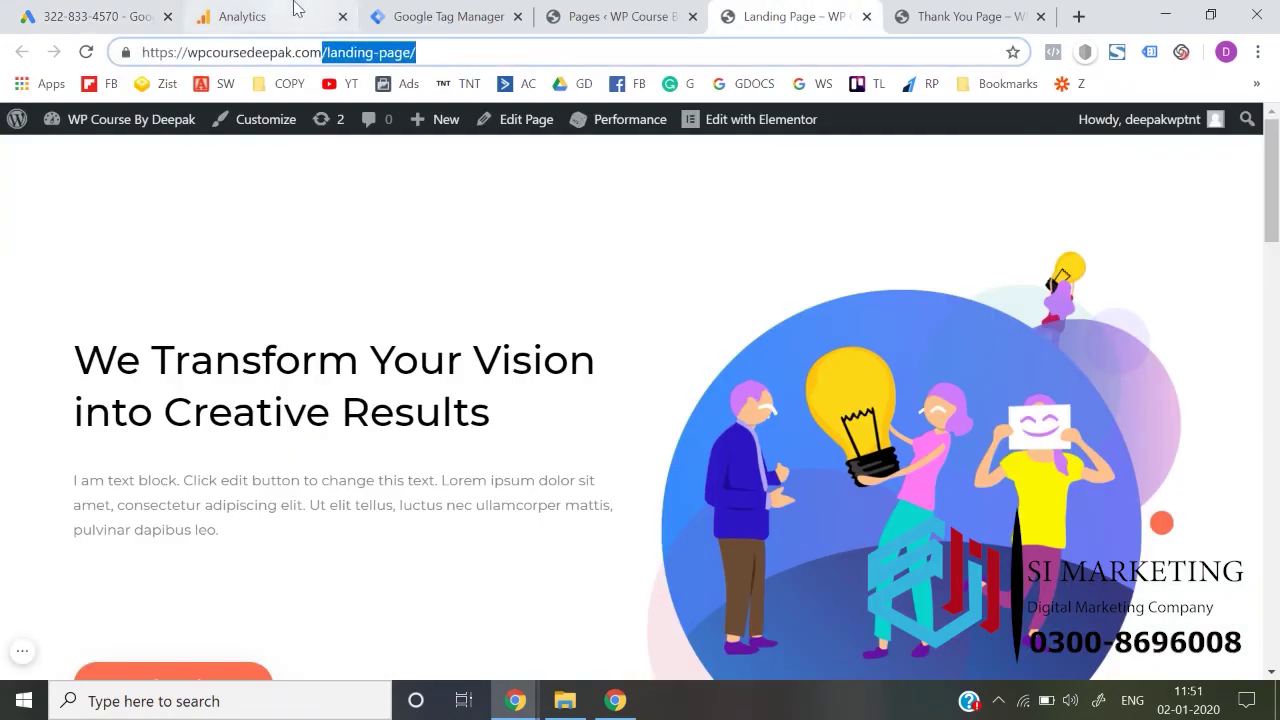
click(296, 10)
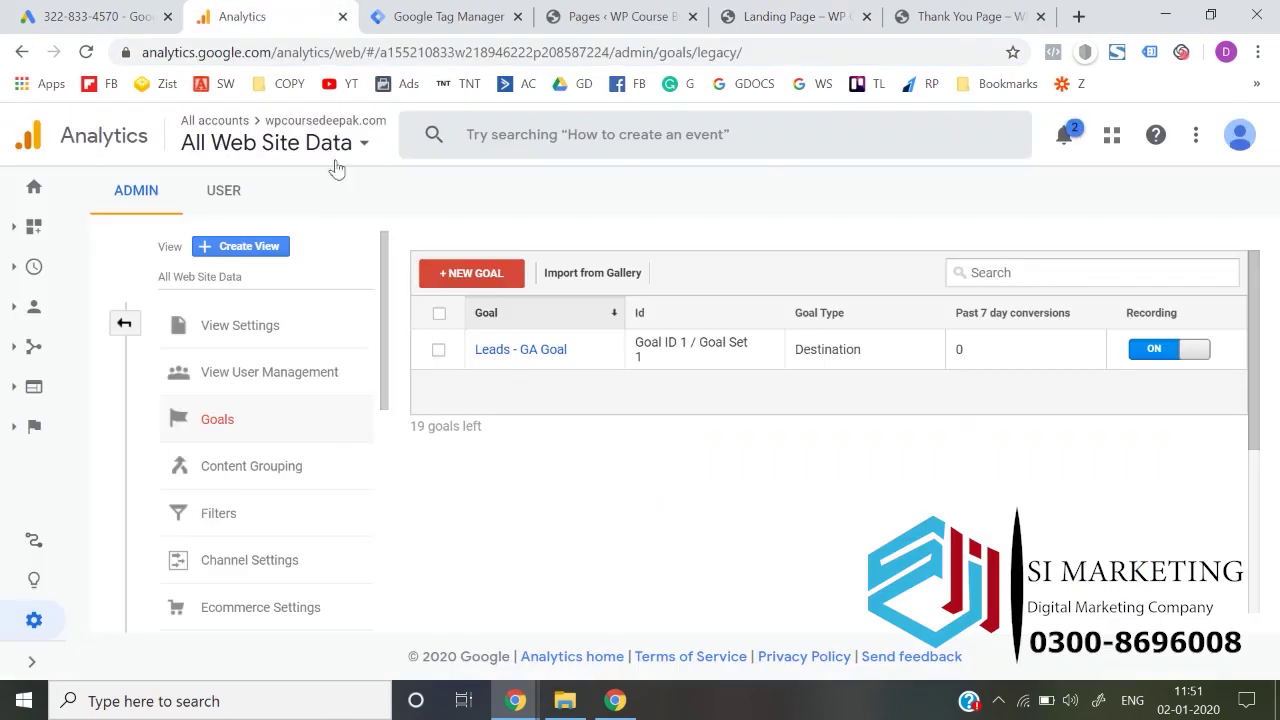
- Return to the Analytics admin overview and open the Audiences list under the property's audience definitions
click(124, 325)
scroll(646, 480, down, 1)
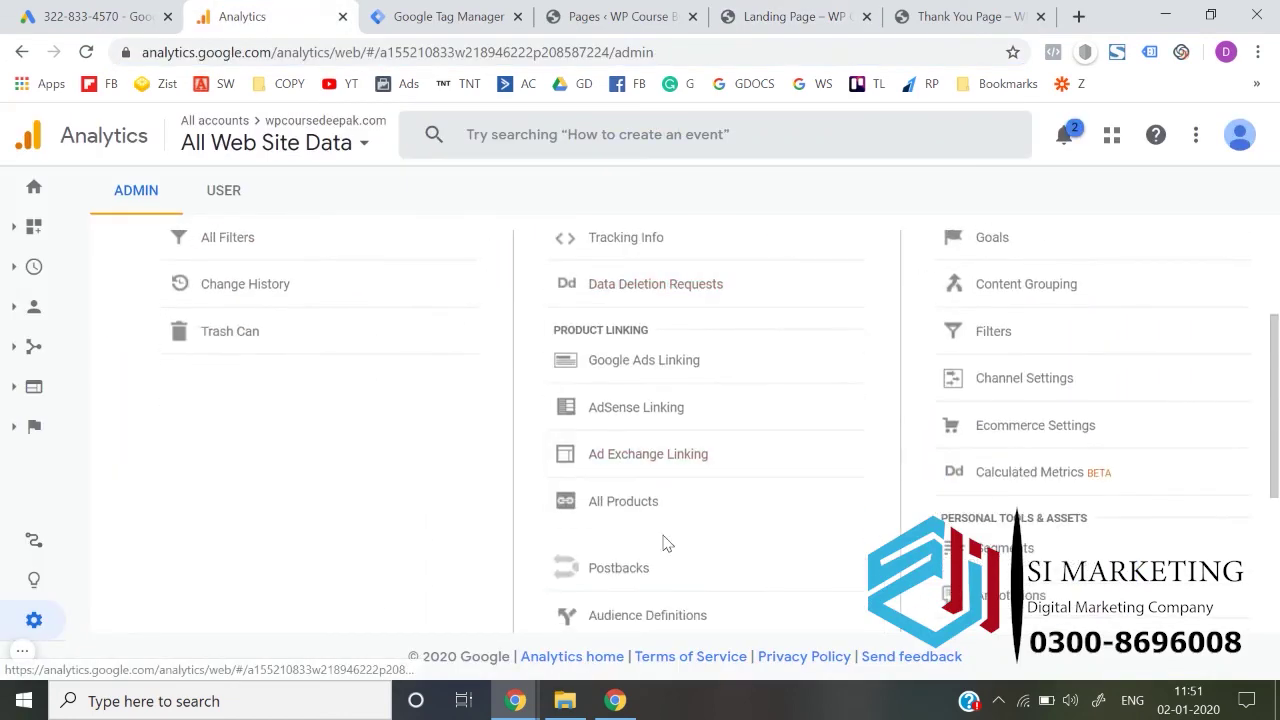
scroll(665, 540, down, 1)
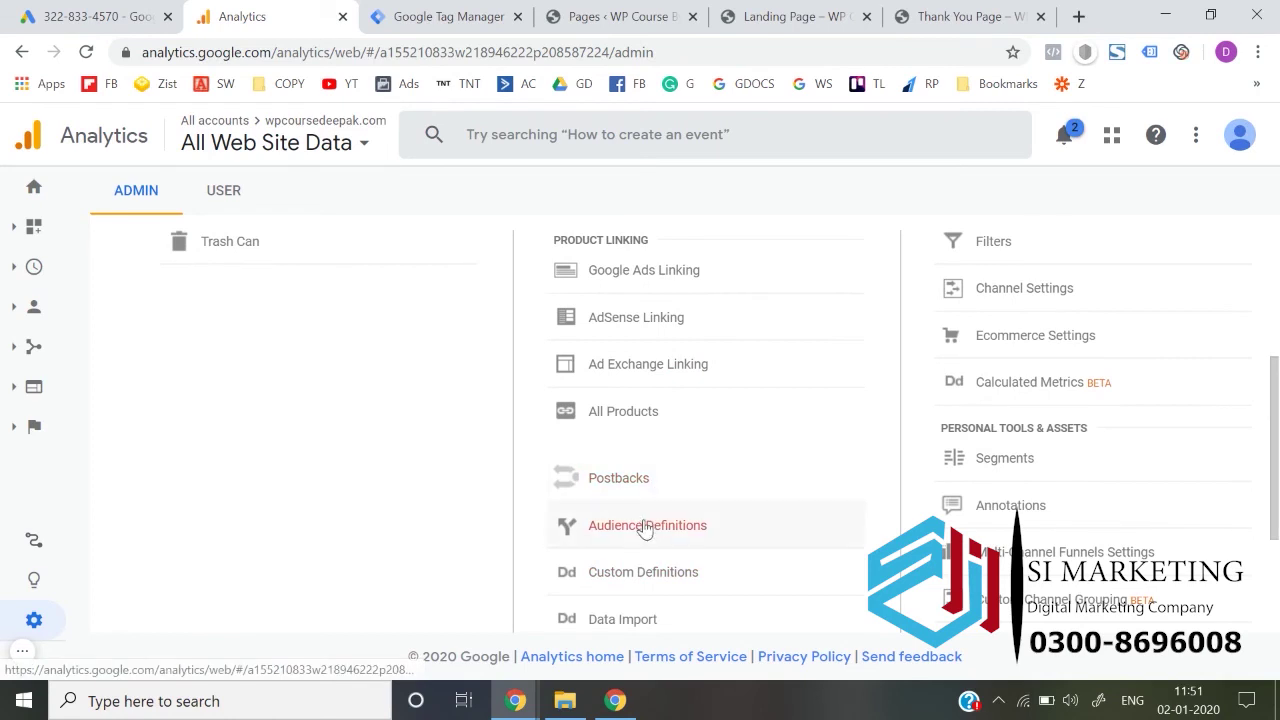
click(645, 527)
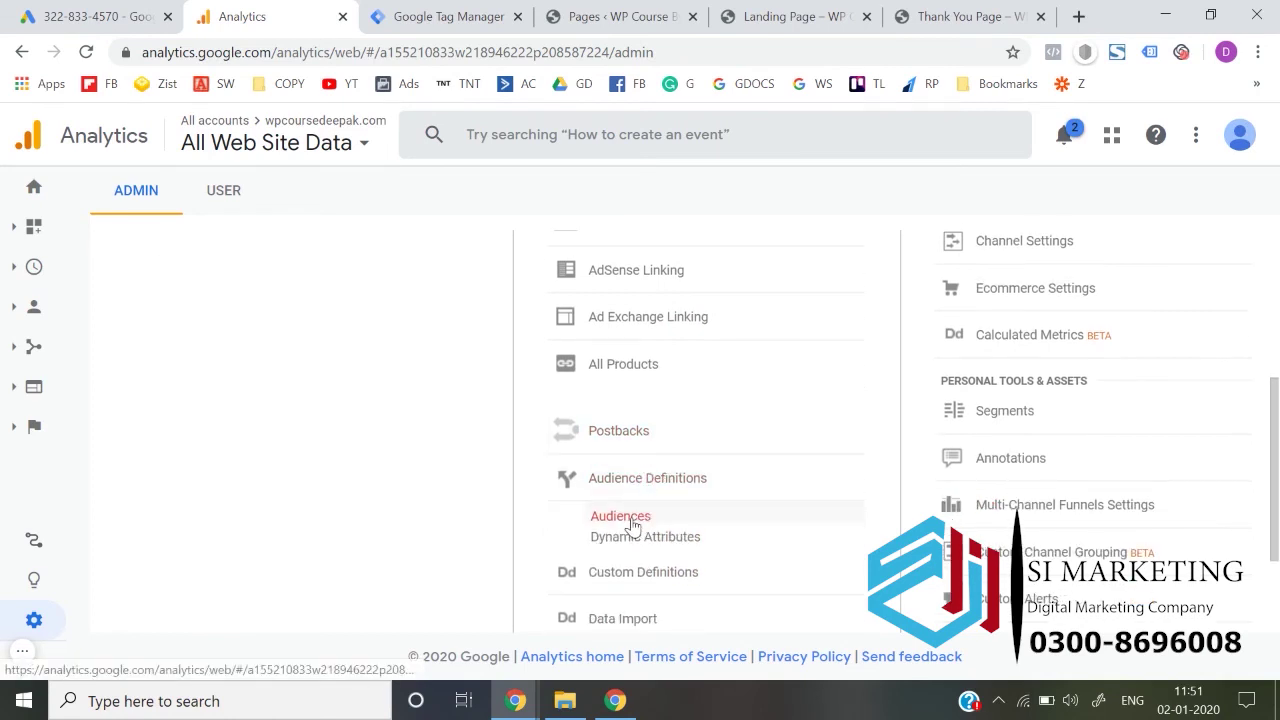
click(630, 520)
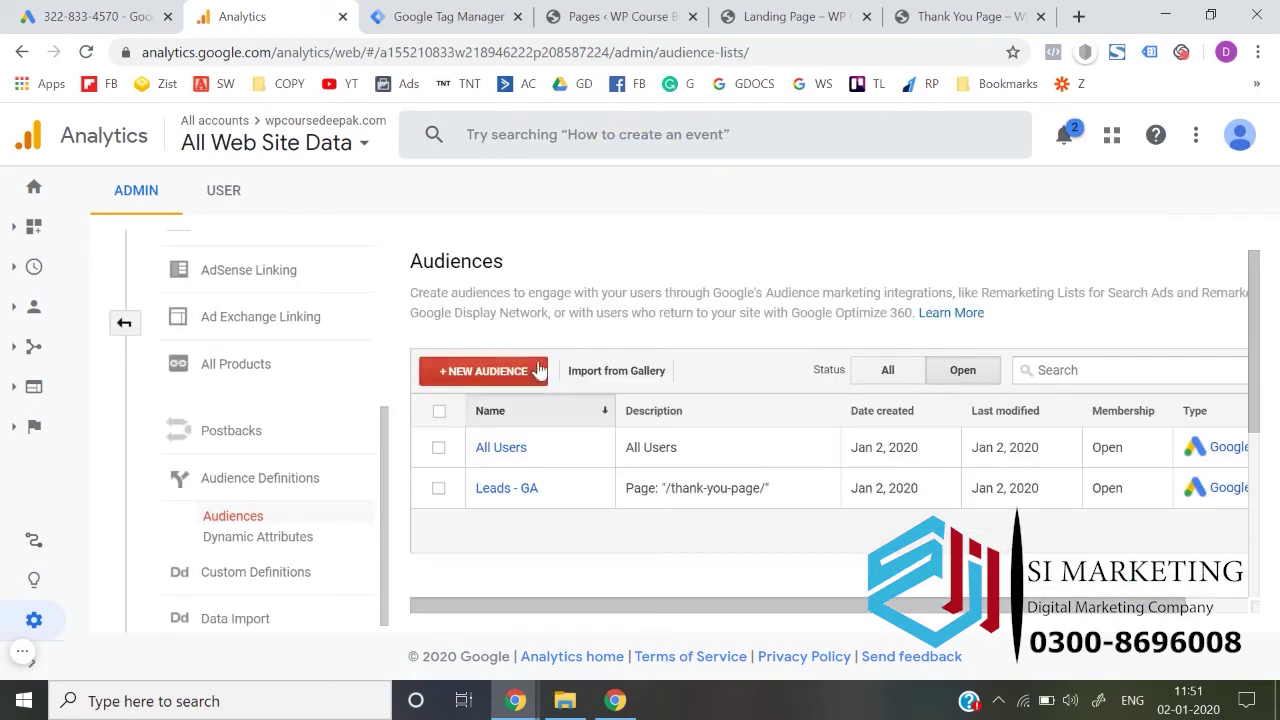
- Start a new audience with a newly created definition and open the advanced Conditions in the Audience Builder
click(476, 378)
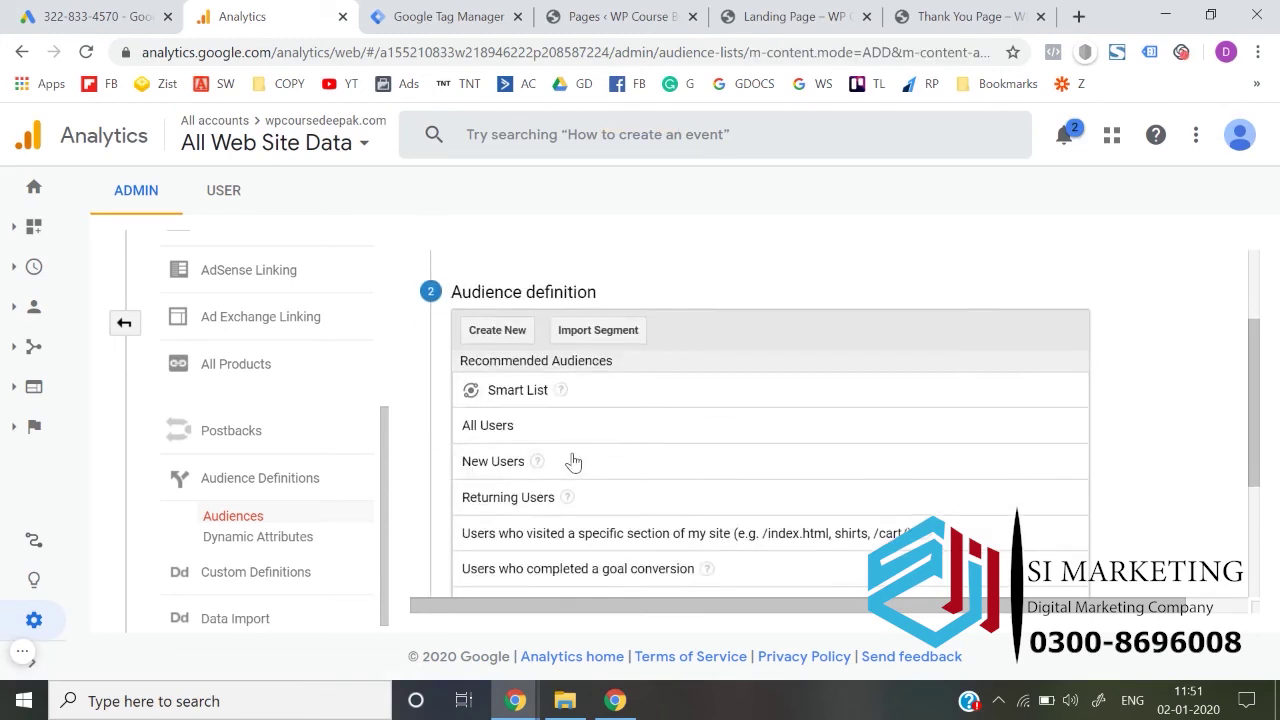
click(510, 332)
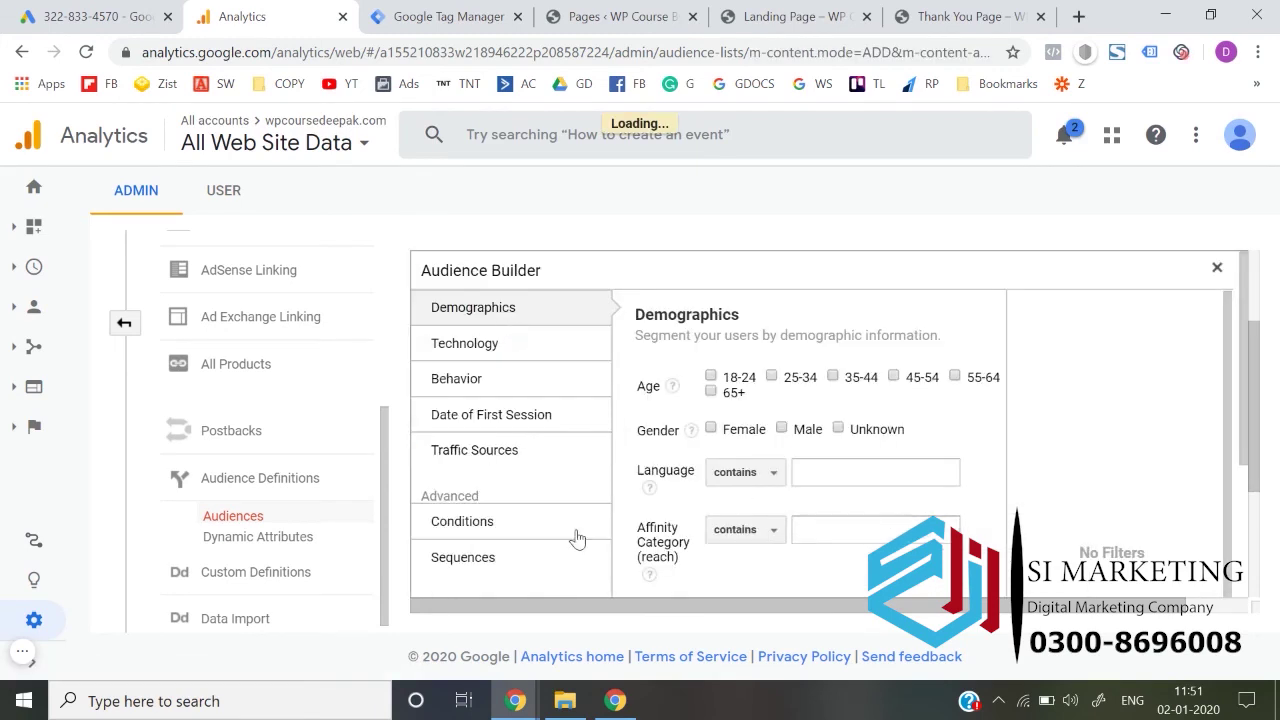
click(553, 538)
scroll(714, 491, down, 1)
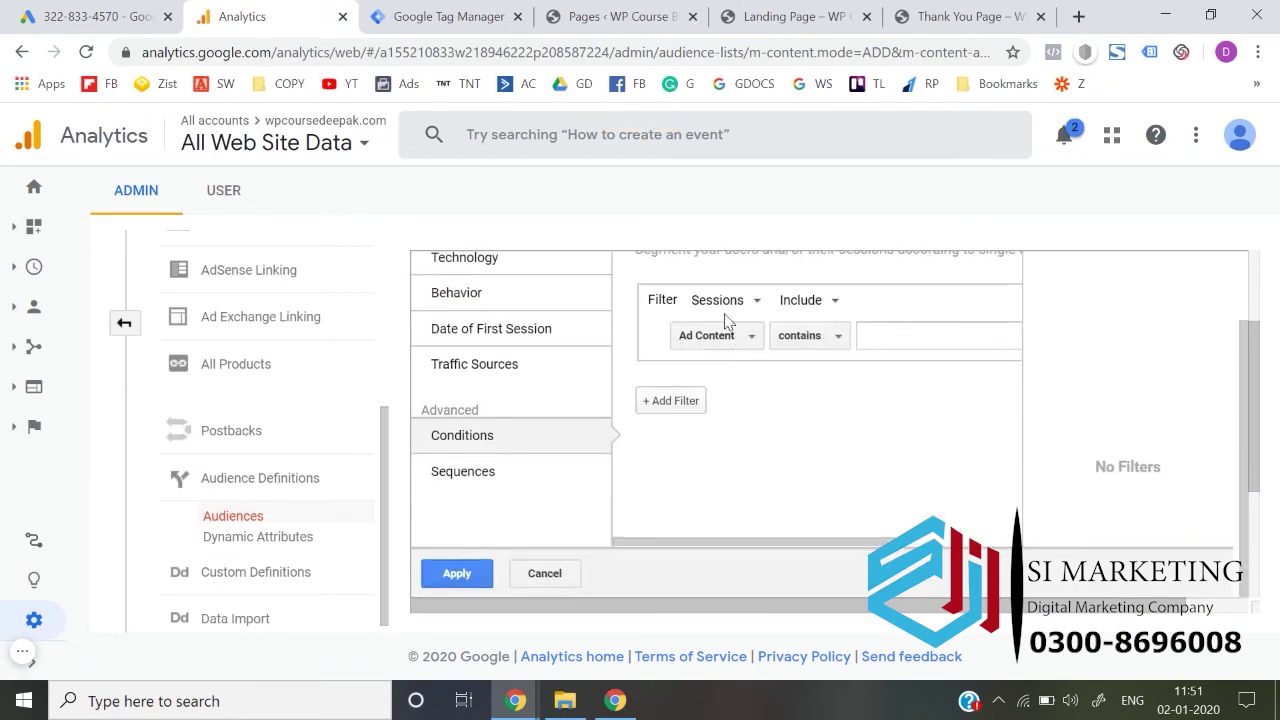
- Define the audience condition as Page exactly matches /landing-page/ and apply it
click(722, 335)
text(page)
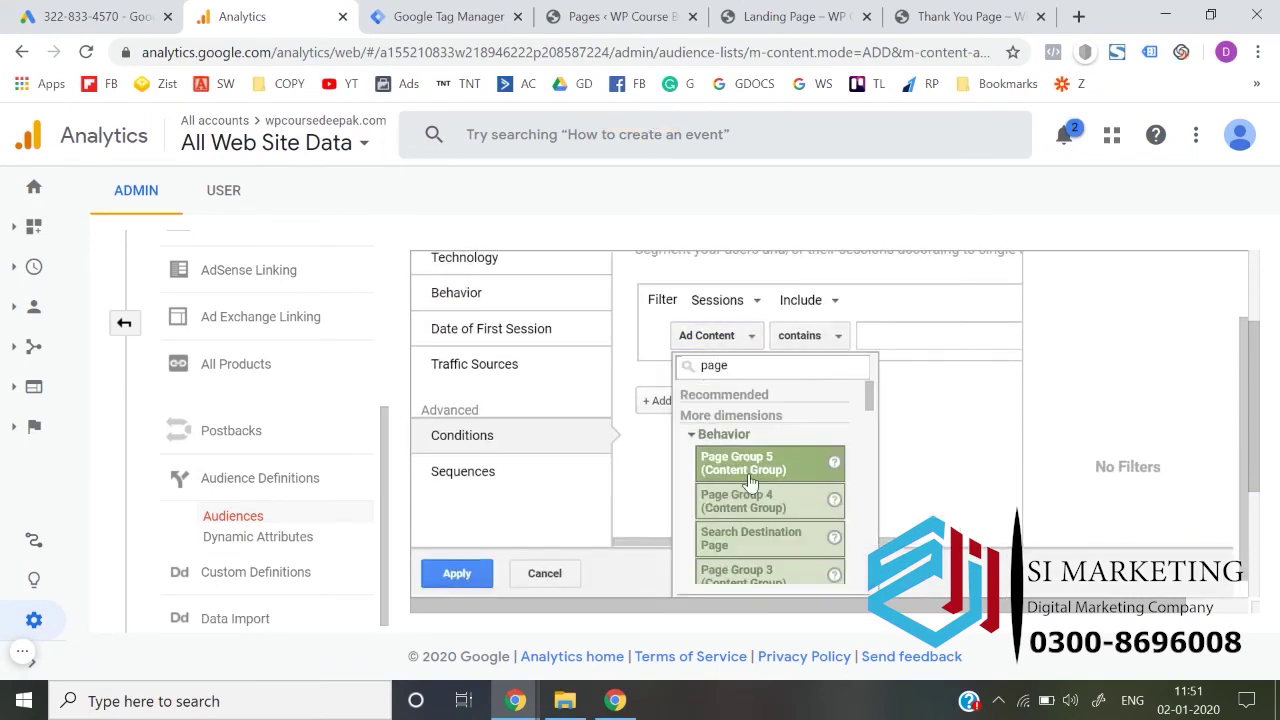
scroll(750, 480, down, 3)
scroll(750, 482, down, 2)
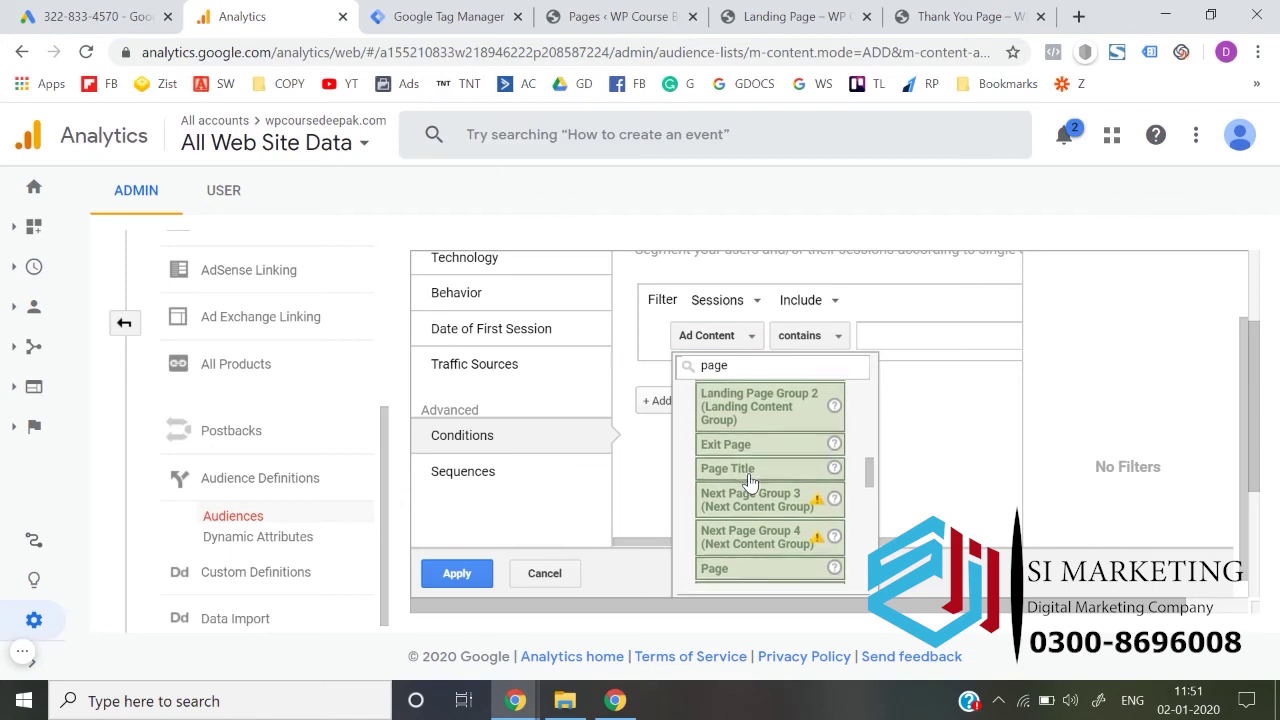
scroll(735, 505, down, 1)
click(730, 510)
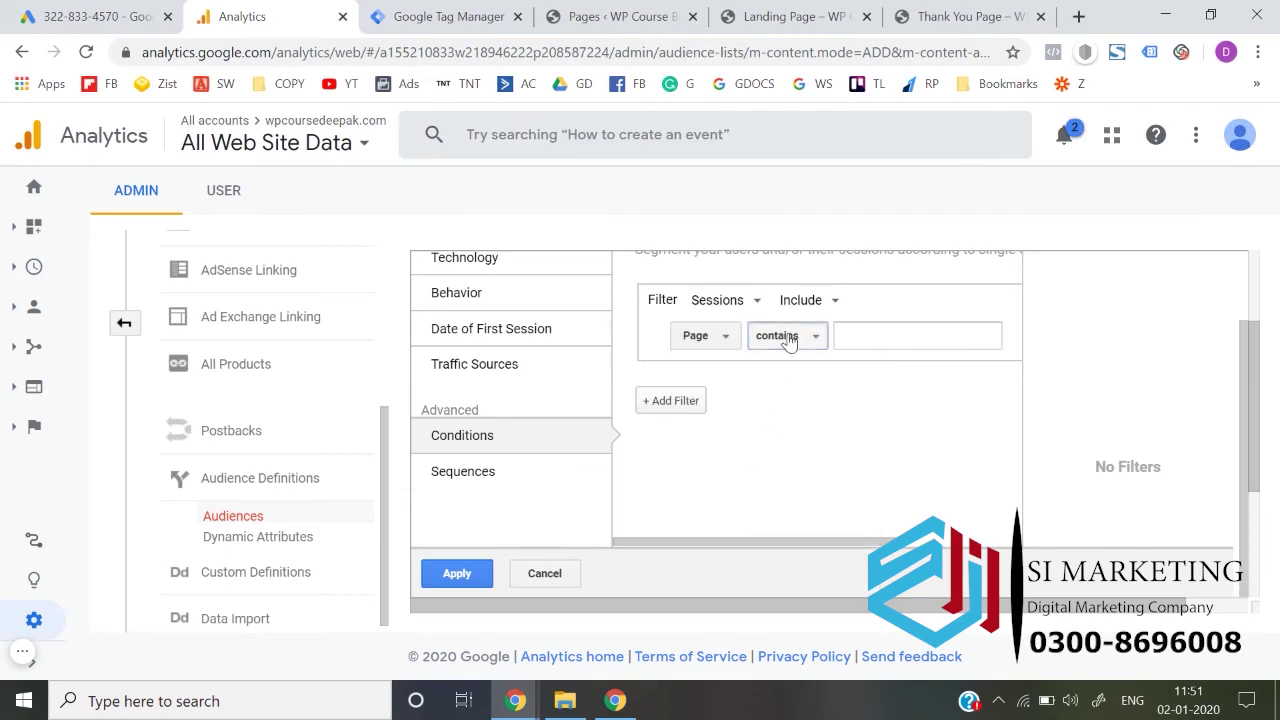
click(787, 337)
click(800, 374)
click(886, 331)
text(/landing-page/)
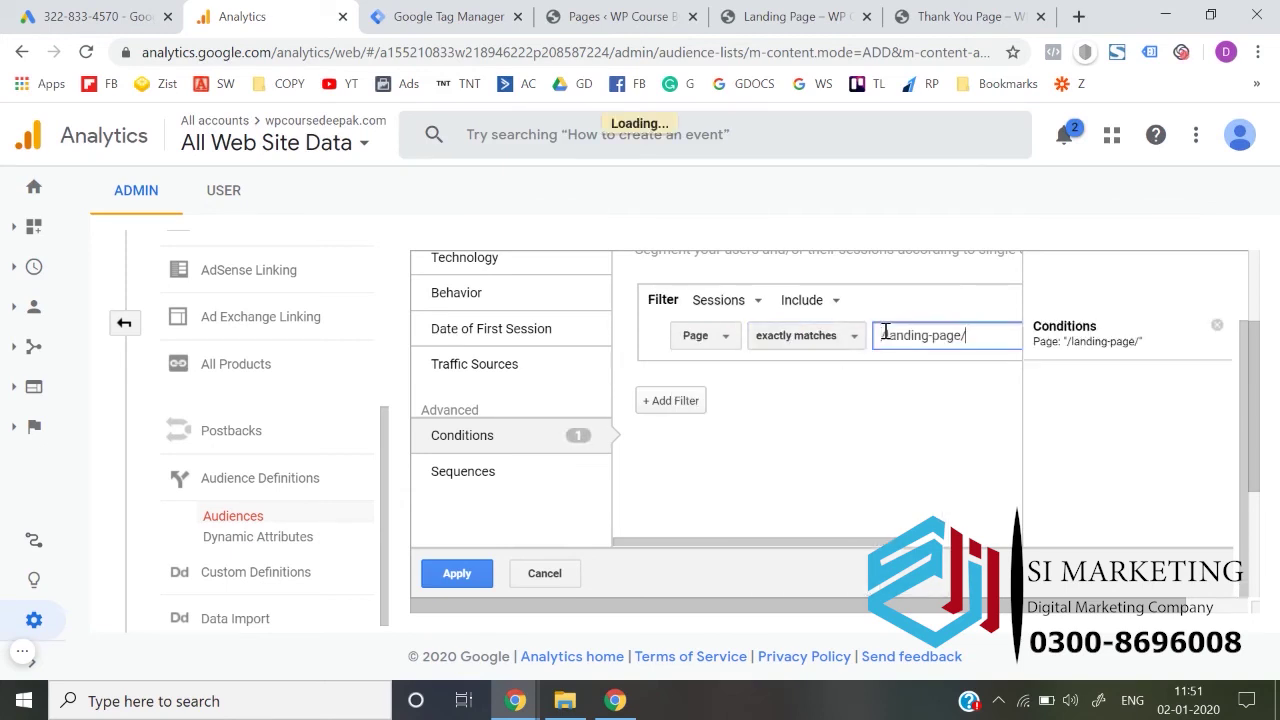
click(457, 574)
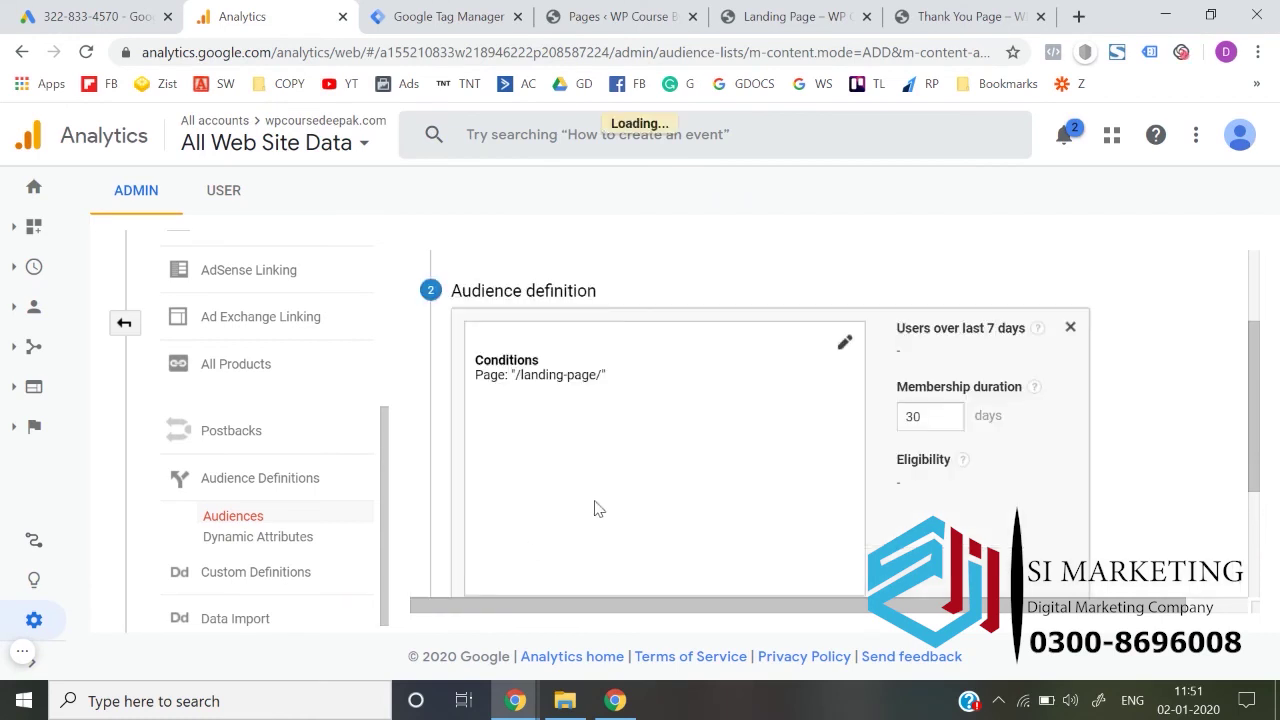
- Set the membership duration to 540 days, name the audience "Visited Landing Page - GA" and continue to the destinations
text(40)
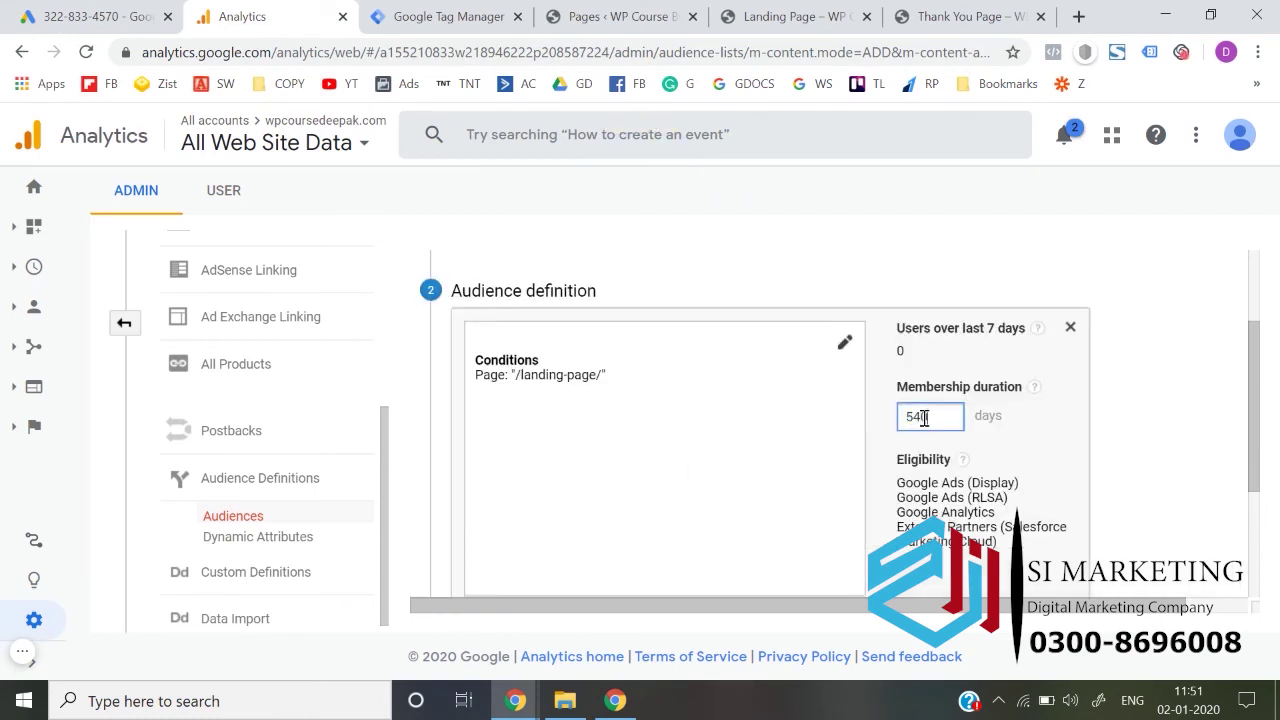
click(1180, 453)
scroll(1181, 453, down, 2)
click(624, 441)
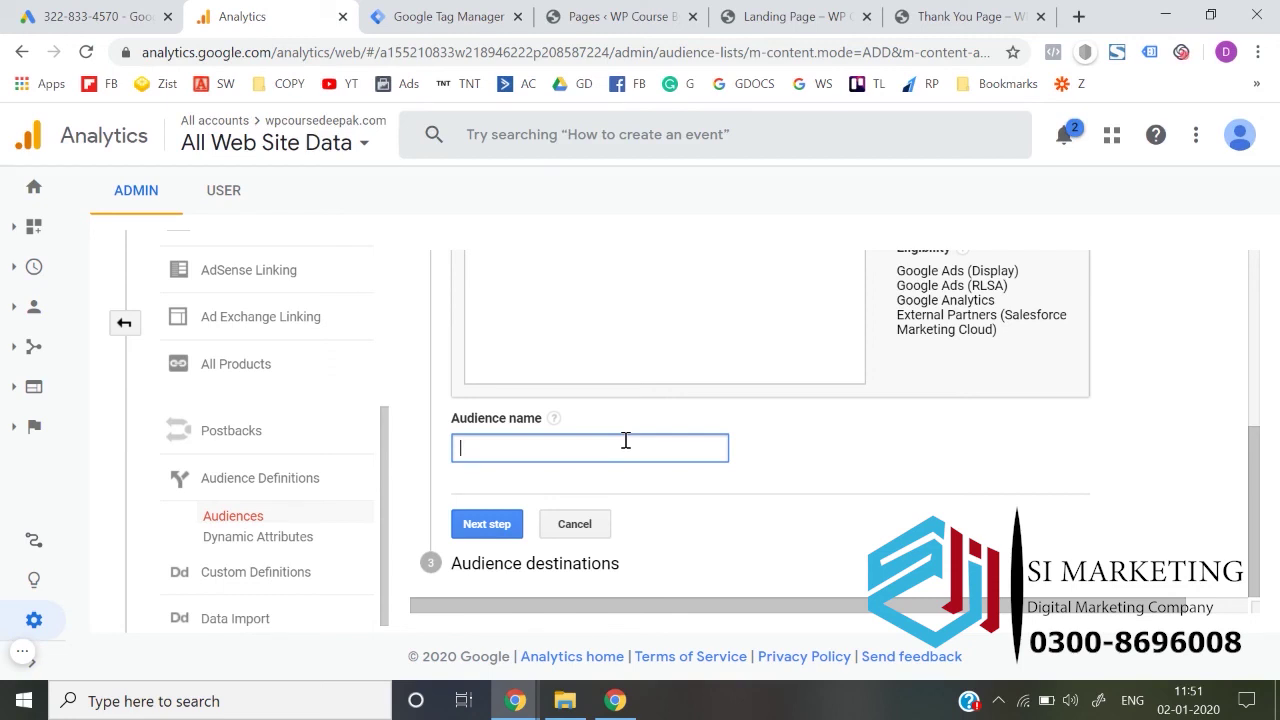
text(Visited Landing Pa)
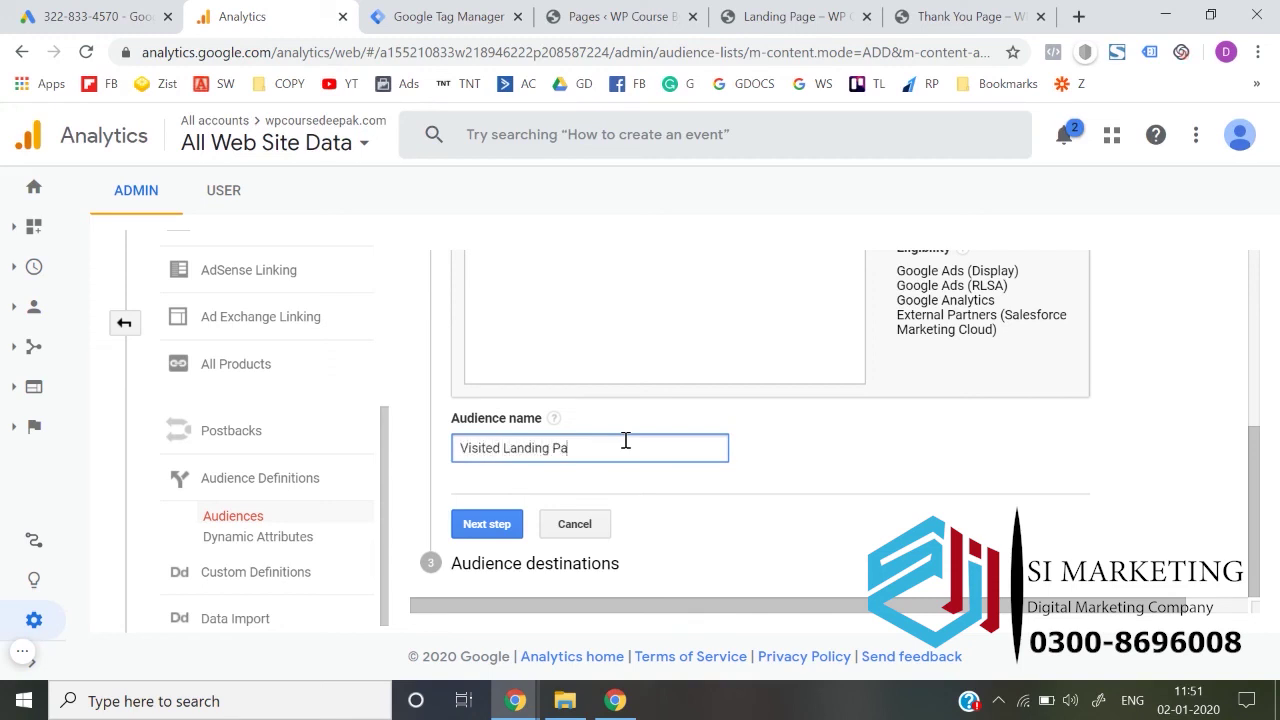
text(ge - GA)
click(490, 523)
- Add the linked Google Ads account as the audience's destination and publish the audience
click(516, 382)
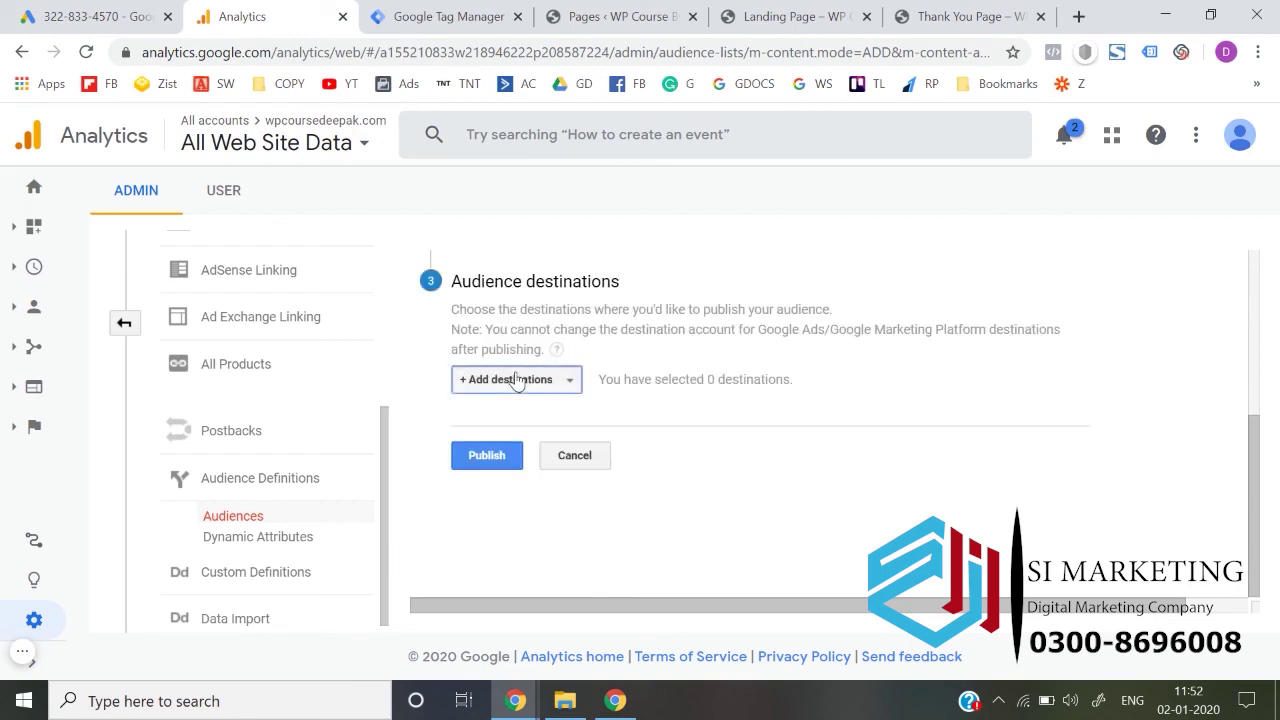
click(500, 509)
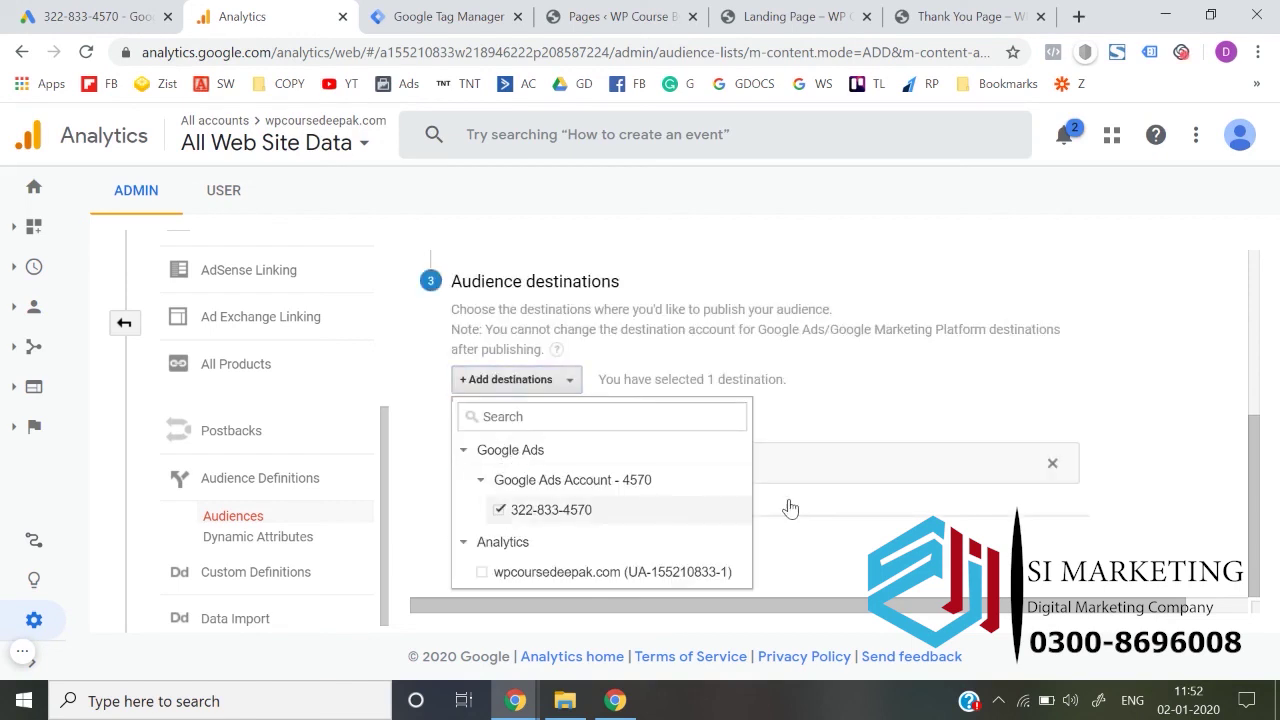
click(982, 538)
click(467, 552)
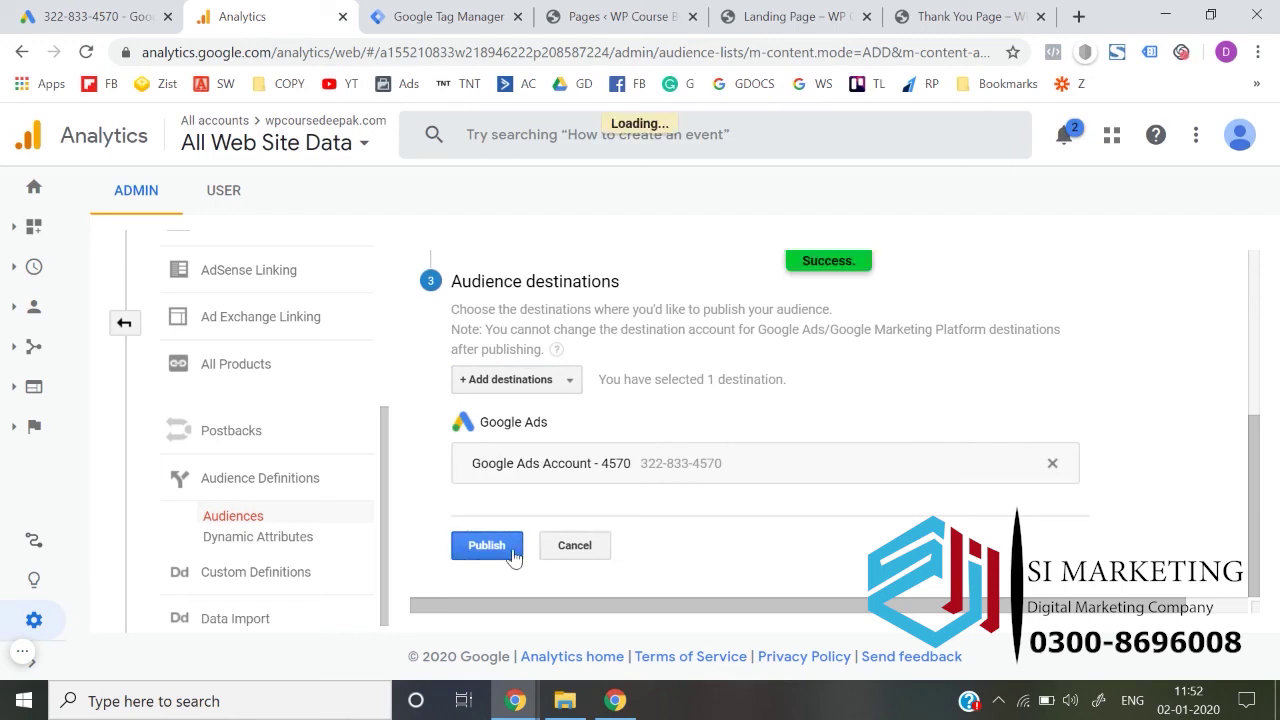
click(516, 440)
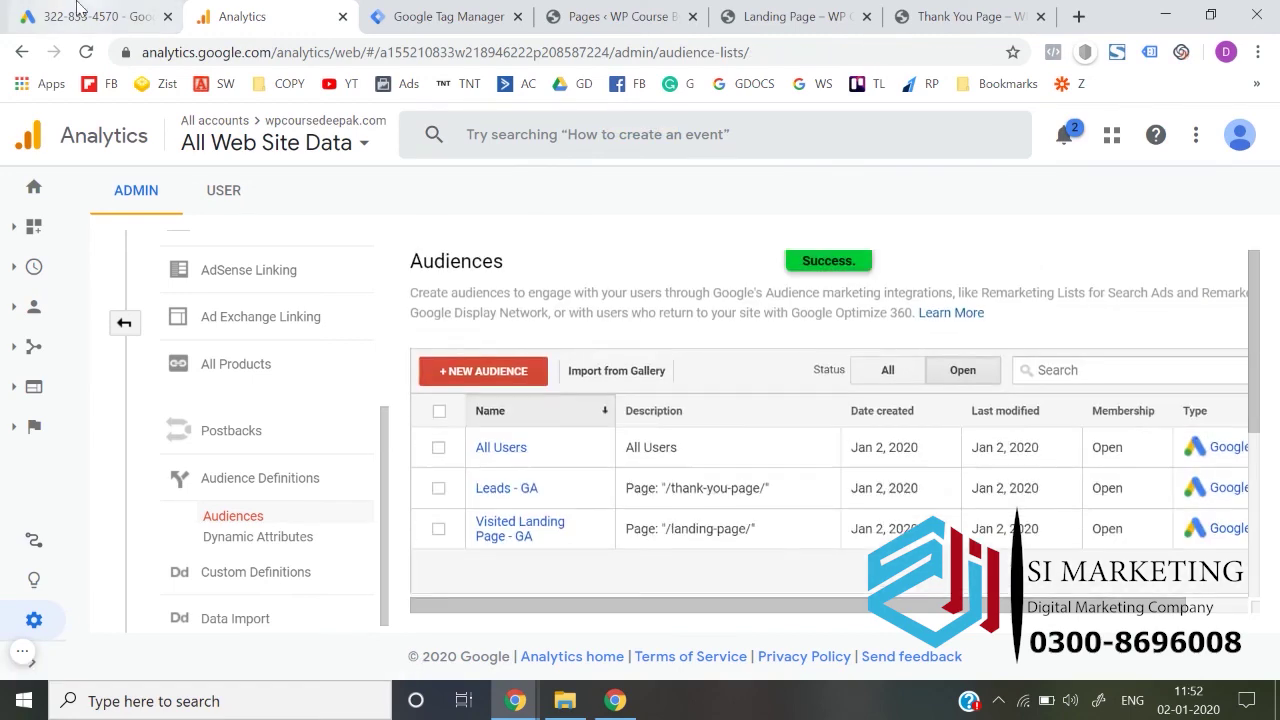
- Switch to Google Ads and reload the Audience manager to check for the new landing page audience
click(78, 10)
click(86, 51)
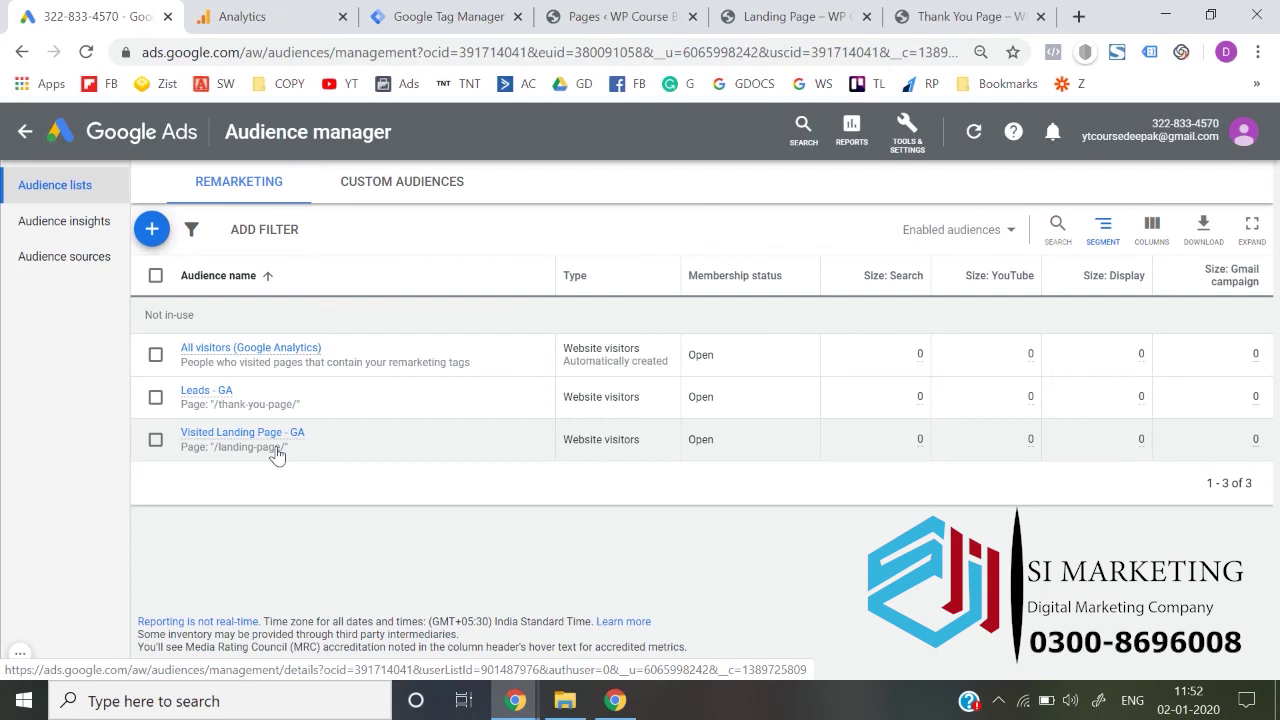
click(19, 658)
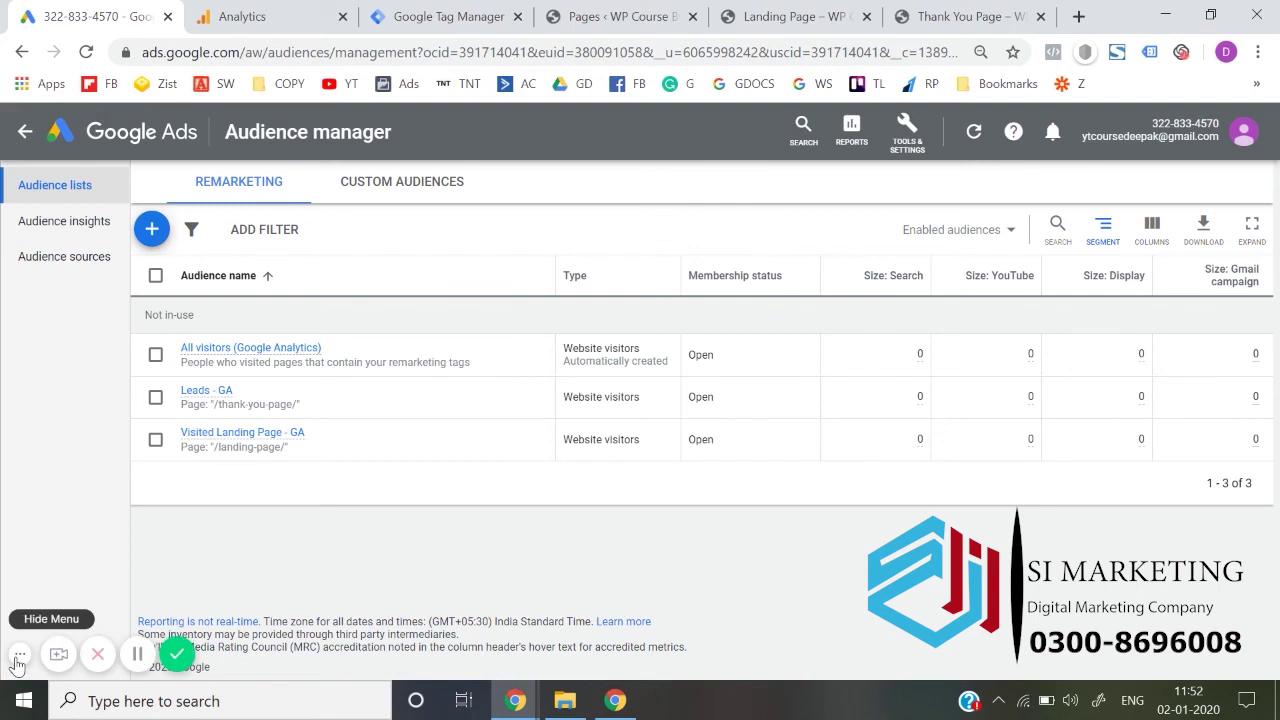